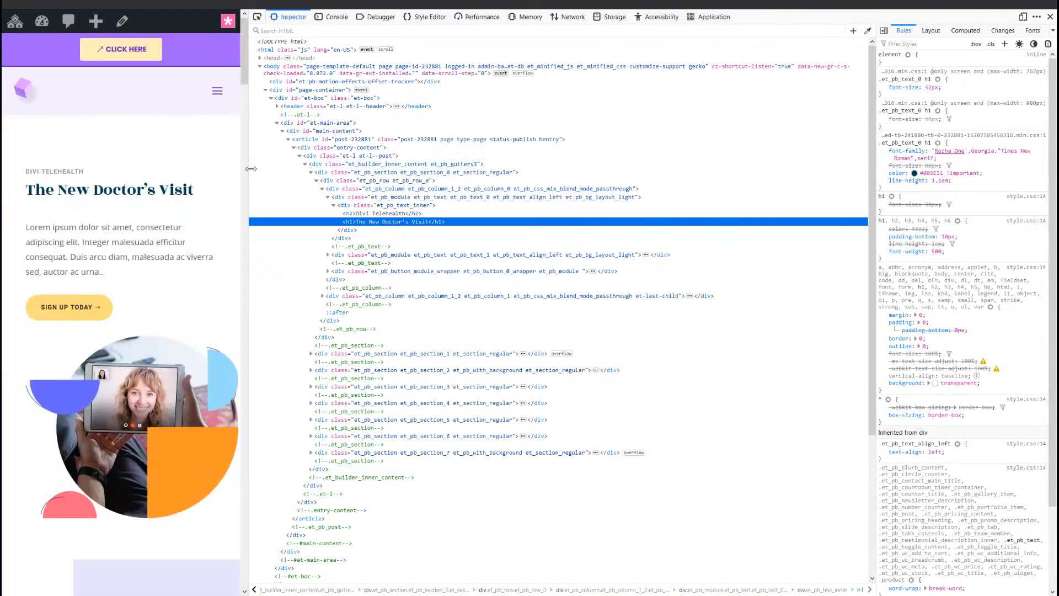
Expand the mobile navigation menu on the page preview to view its items, and collapse it again.
left_click(219, 94)
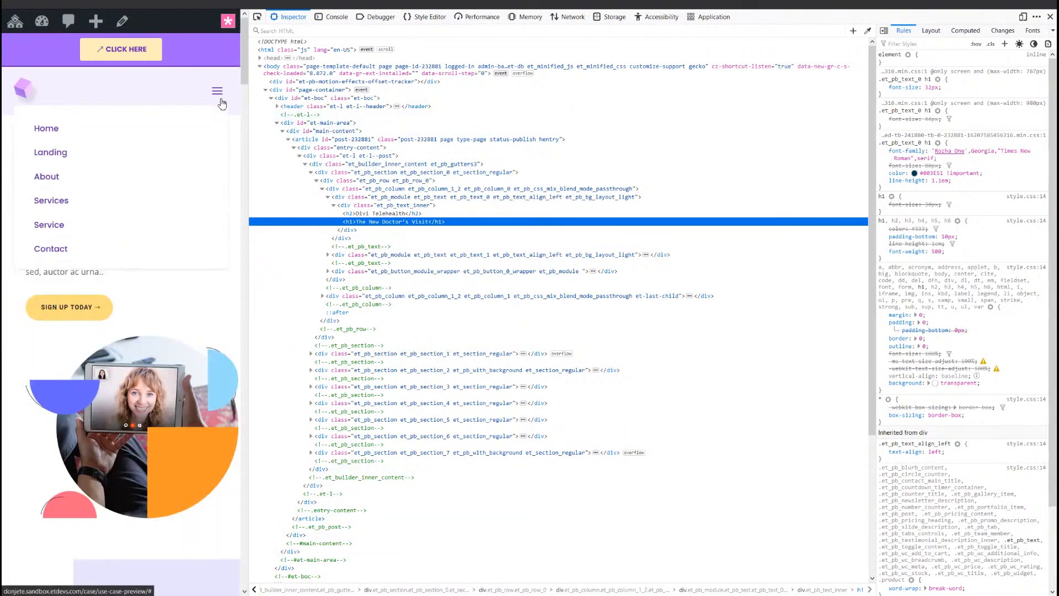
left_click(219, 94)
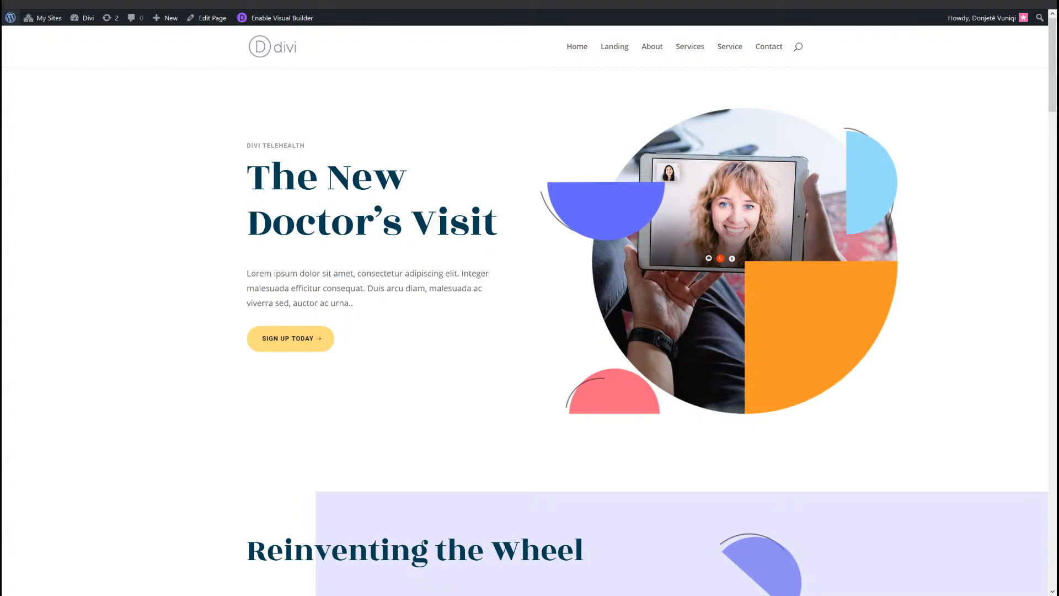
Go to the WordPress dashboard and open the Divi Theme Builder.
mouse_move(11, 17)
left_click(32, 36)
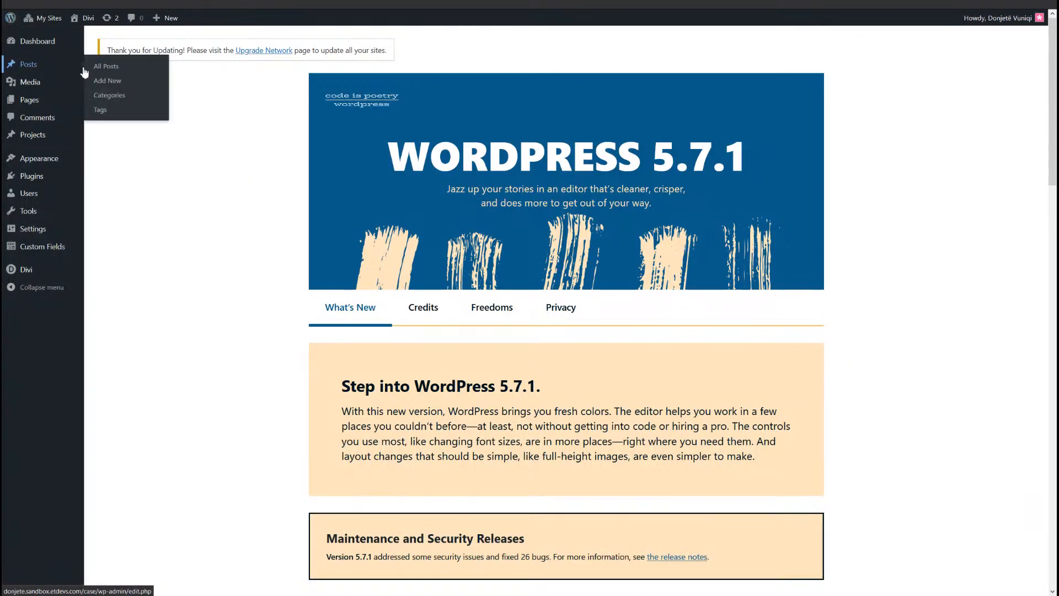
mouse_move(20, 273)
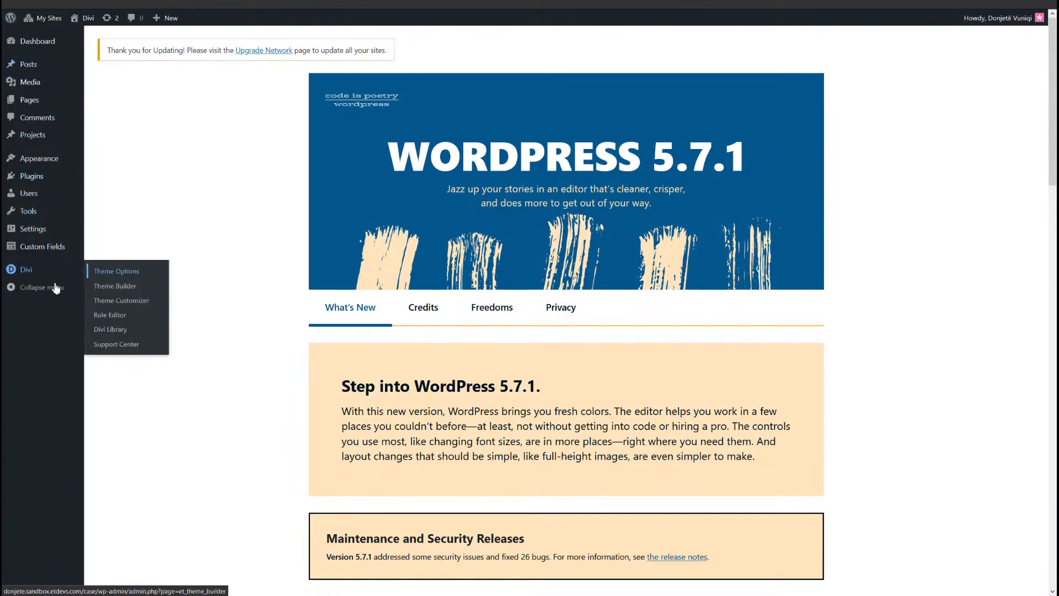
left_click(121, 292)
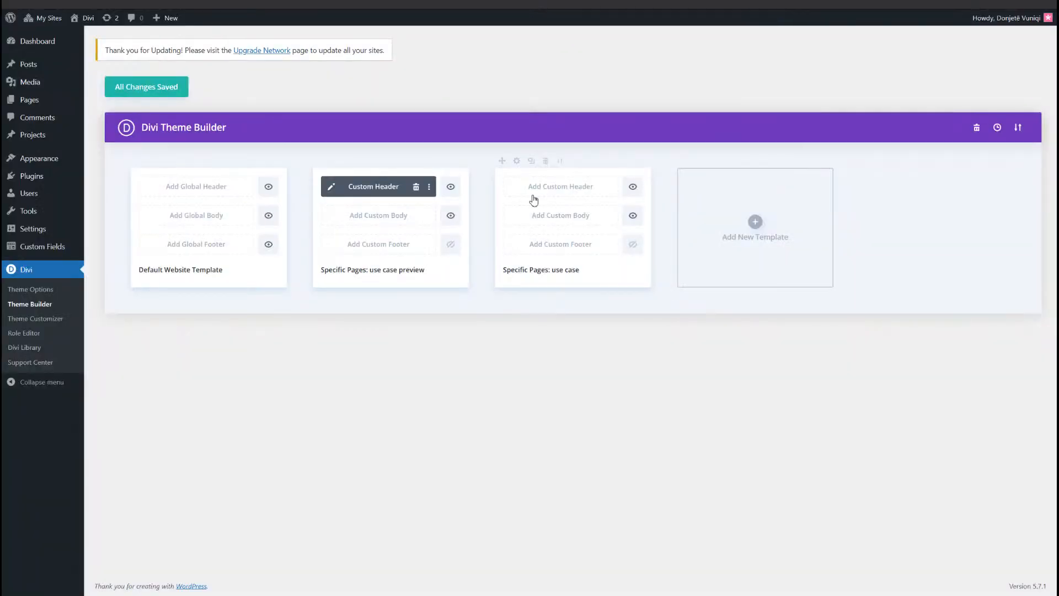
Look up the "use case" page in the site's page list.
left_click(33, 99)
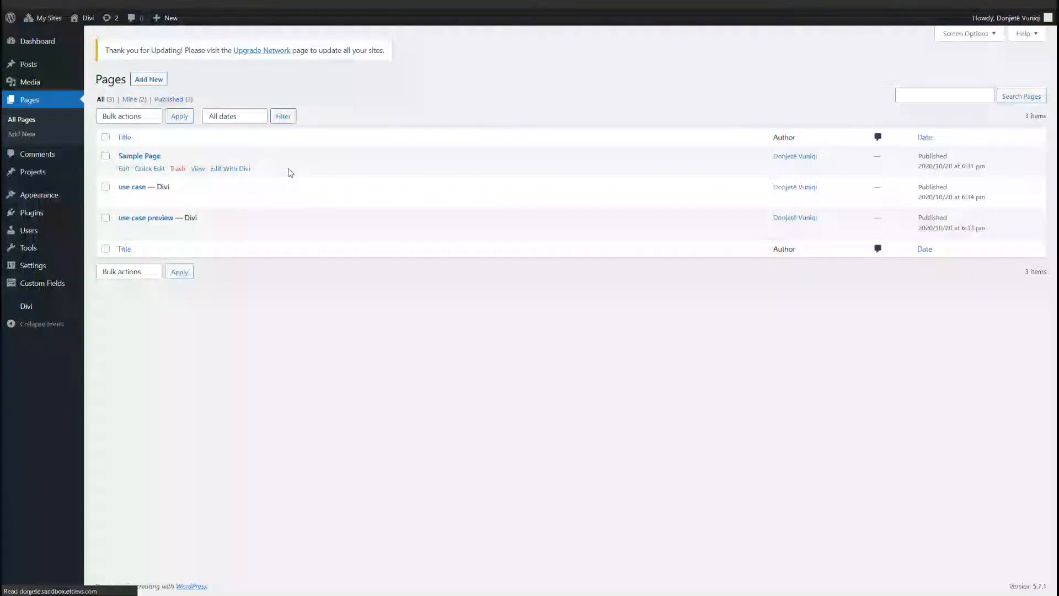
left_click(197, 200)
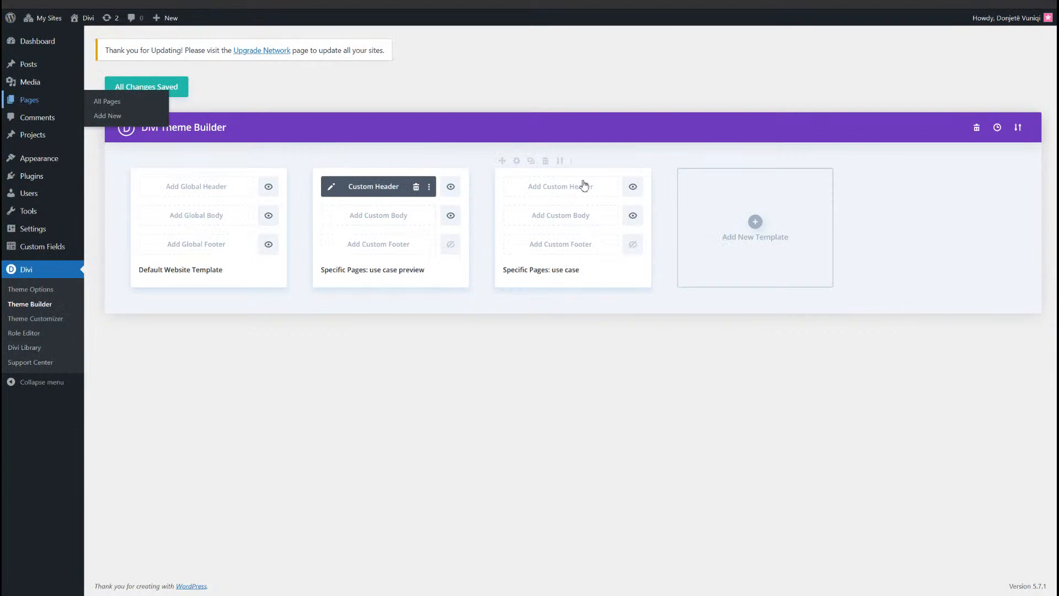
Start building a custom header from scratch for the "use case" template, dismissing the row insertion.
left_click(577, 189)
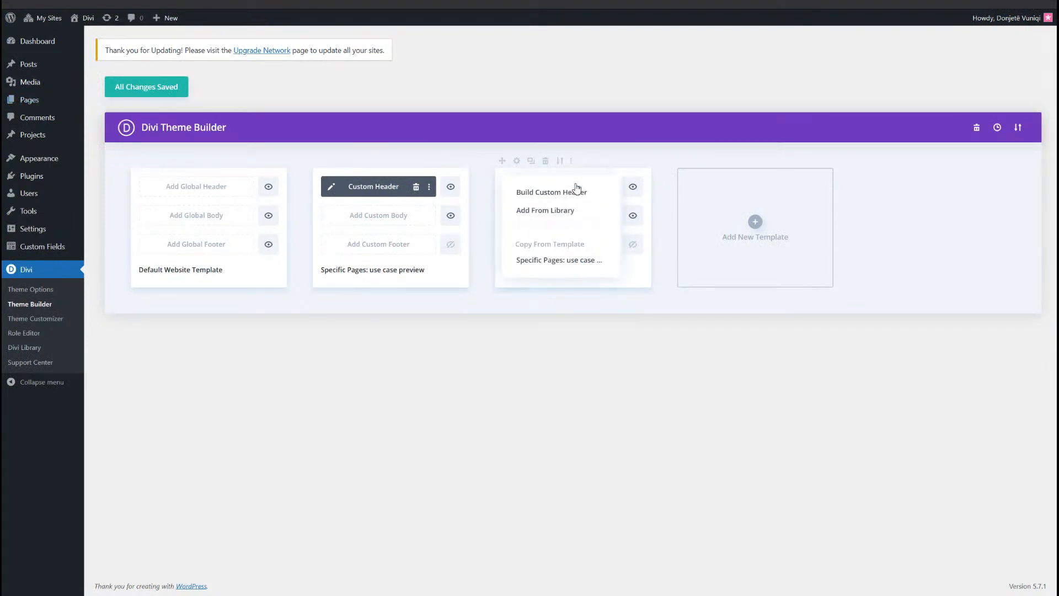
left_click(567, 196)
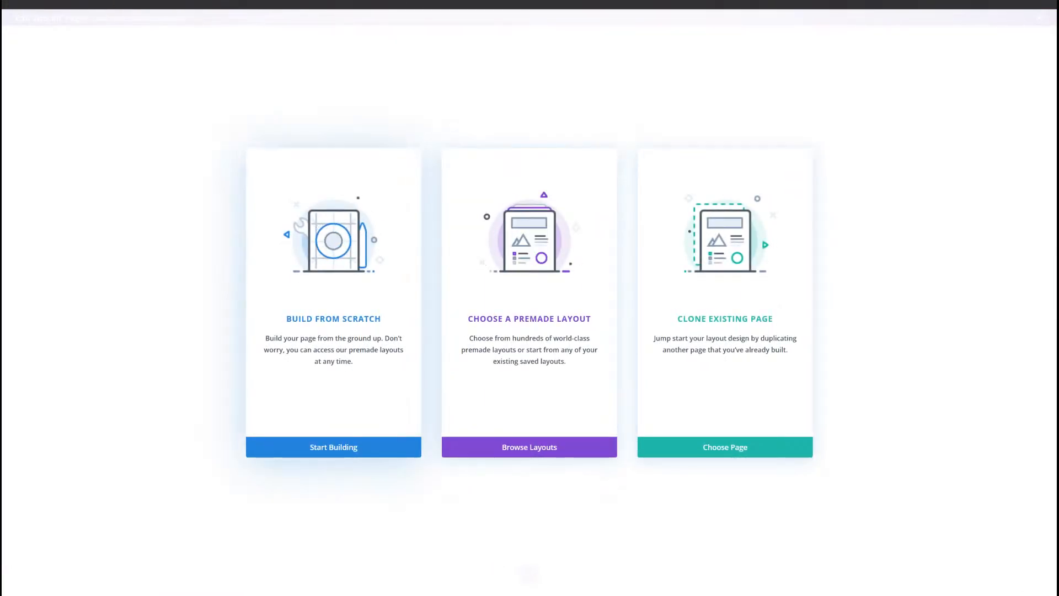
left_click(334, 450)
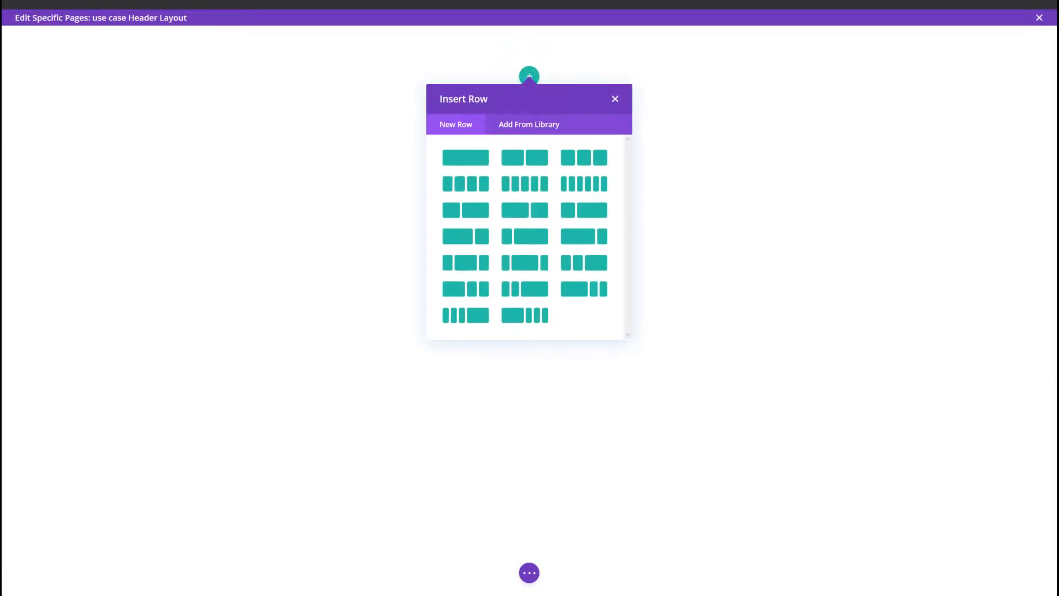
left_click(615, 98)
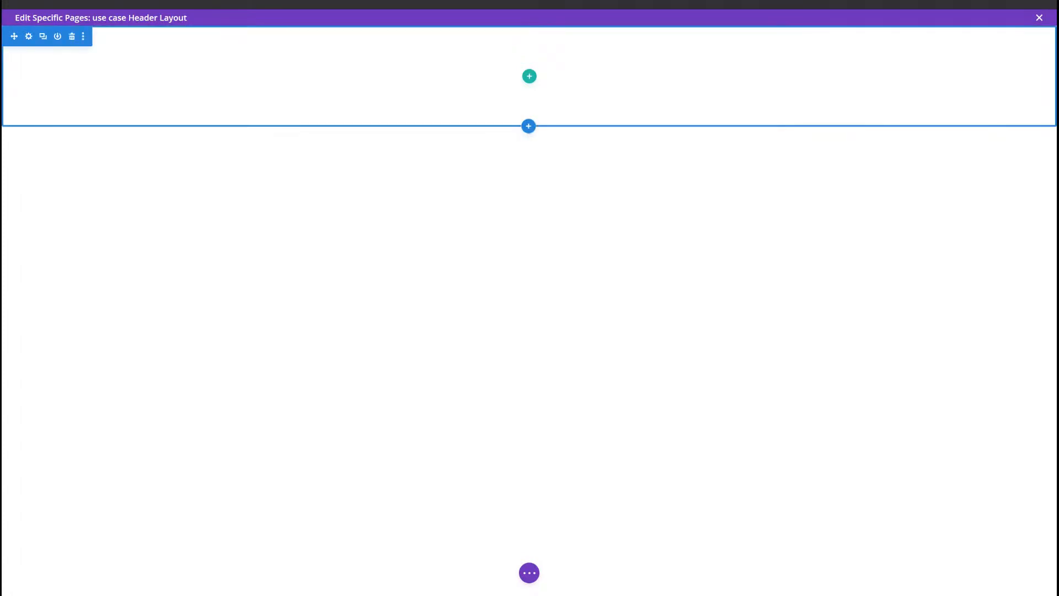
Add a specialty section with a narrow left column beside a wide nested-row column, and delete the default regular section.
left_click(529, 127)
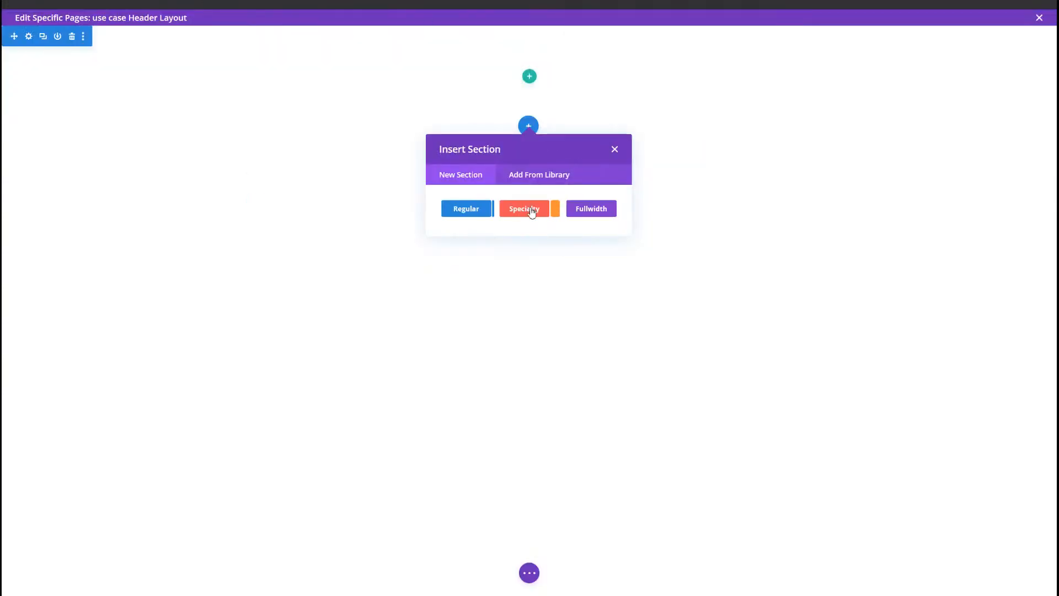
left_click(532, 212)
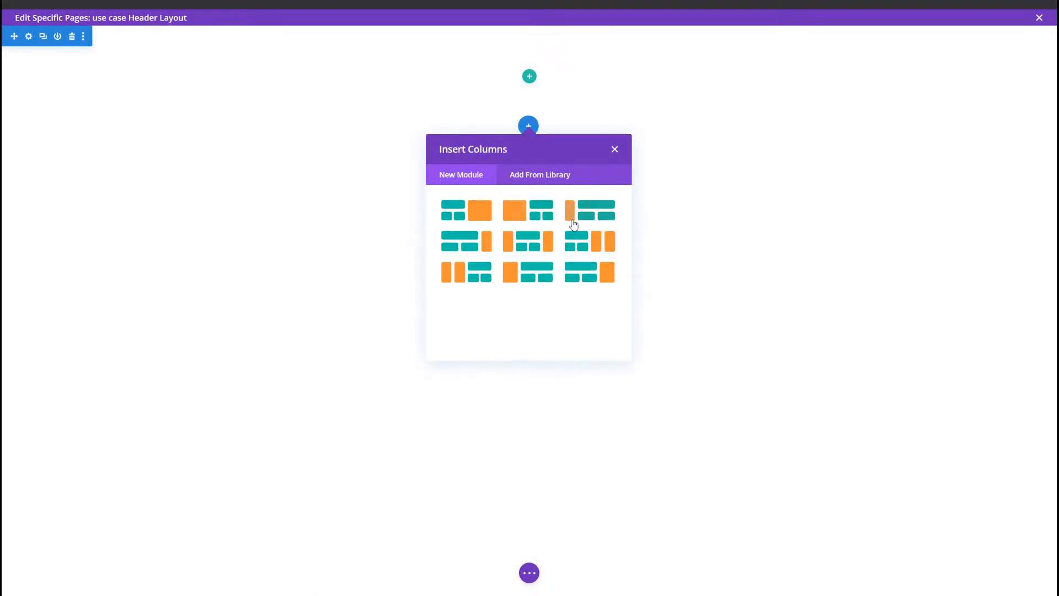
left_click(600, 210)
left_click(632, 128)
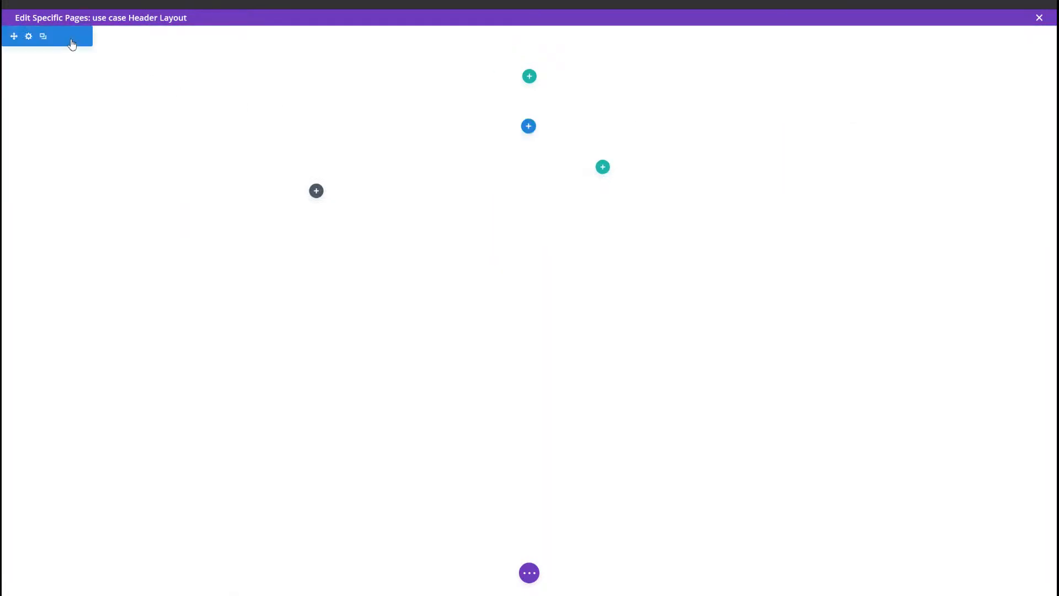
left_click(72, 36)
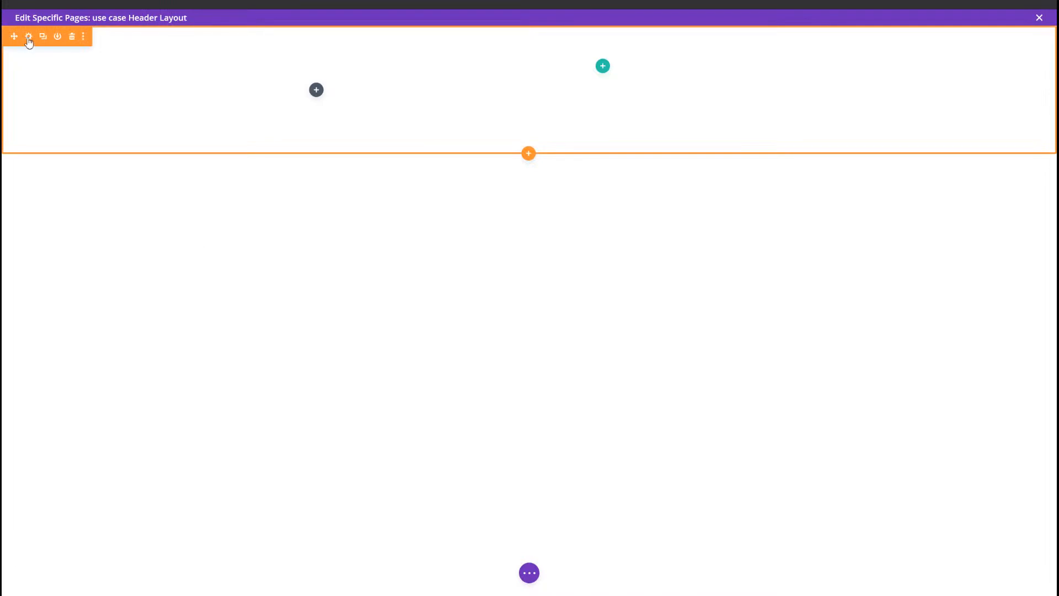
Set the specialty section's background color to rgba(255,191,0,0.27).
left_click(29, 36)
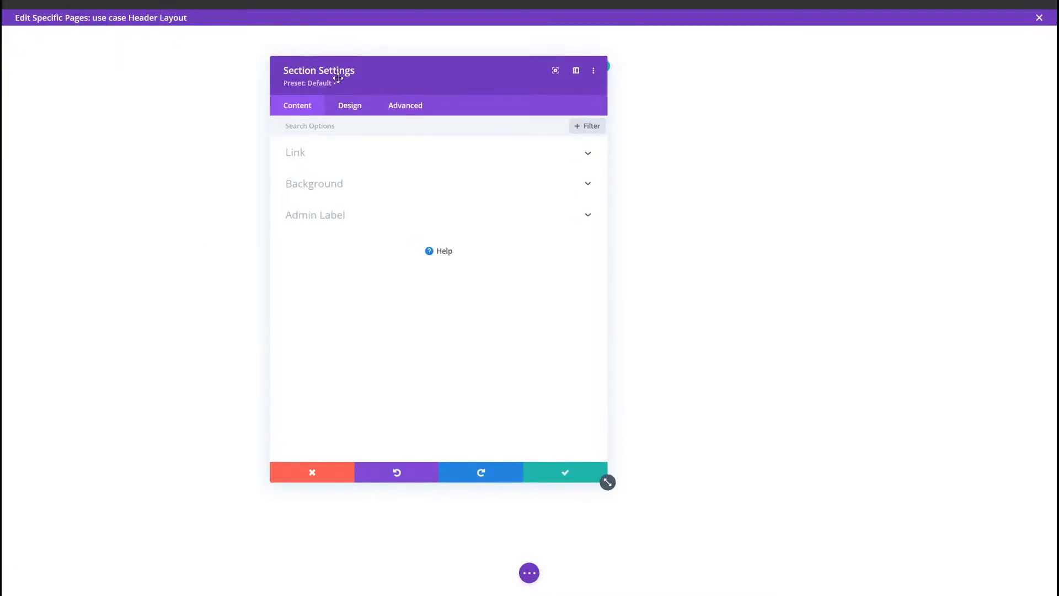
left_click(309, 209)
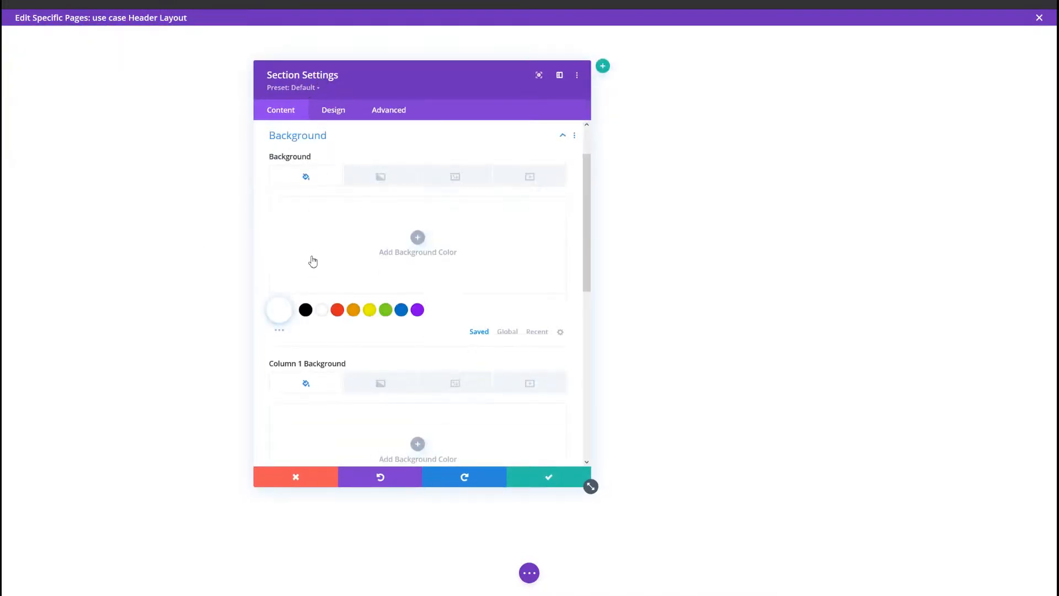
left_click(310, 260)
key("ctrl+v")
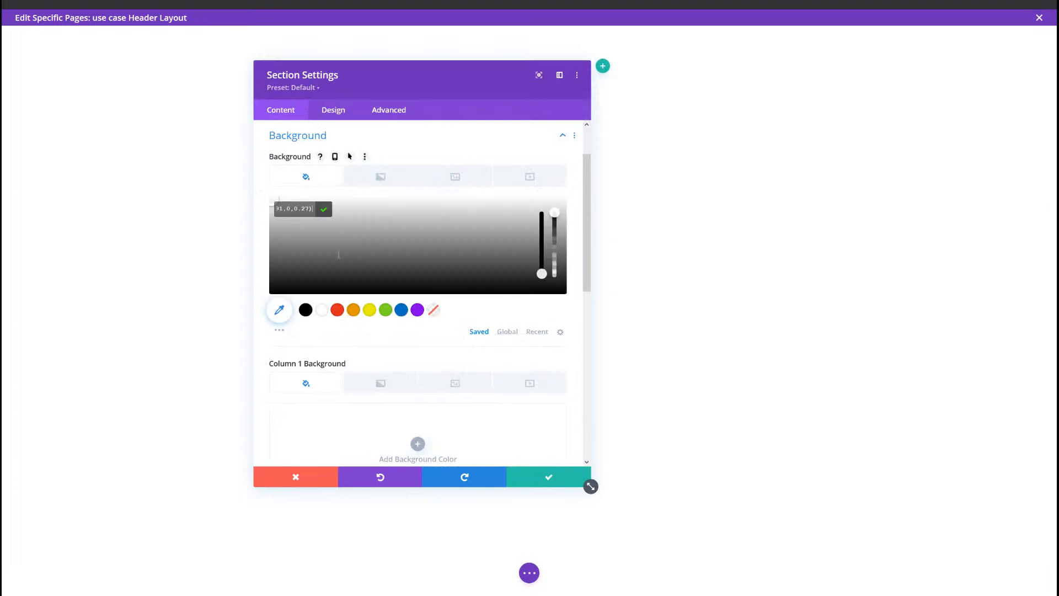
key("Return")
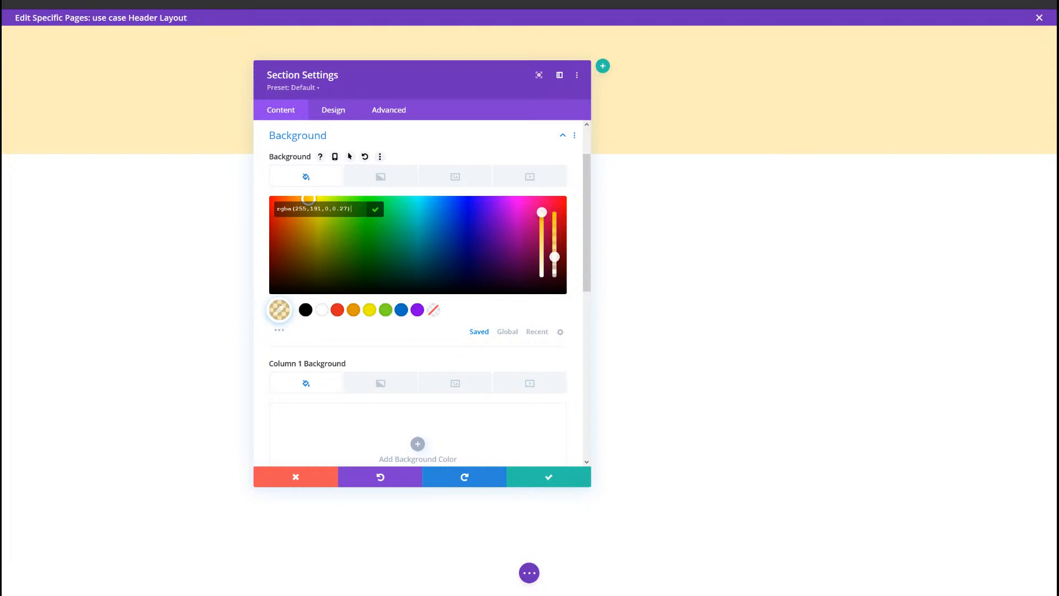
Equalize the section's column heights and enable a custom gutter width of 1.
left_click(325, 111)
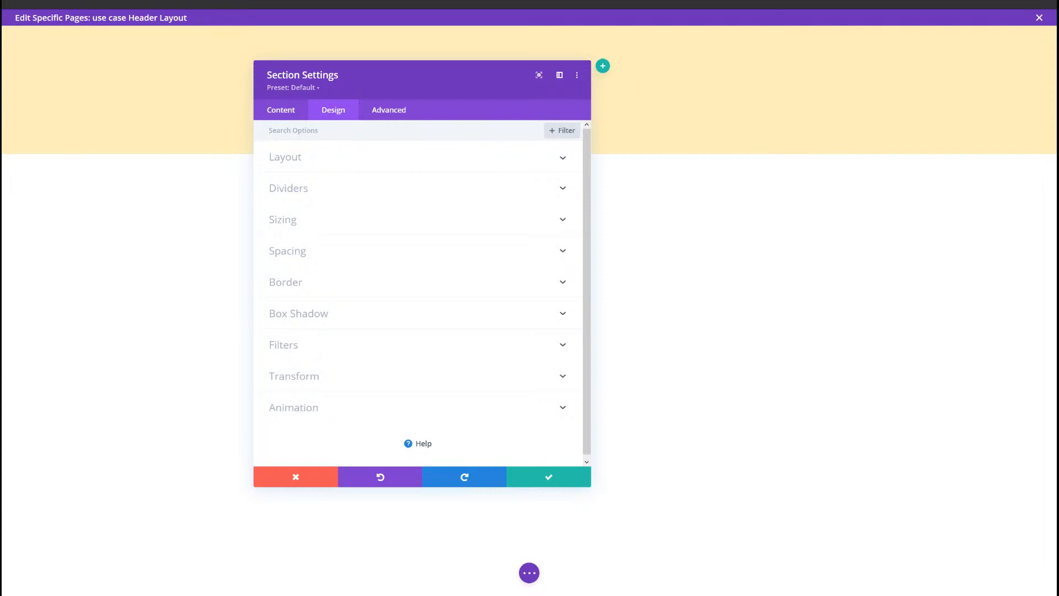
left_click(346, 229)
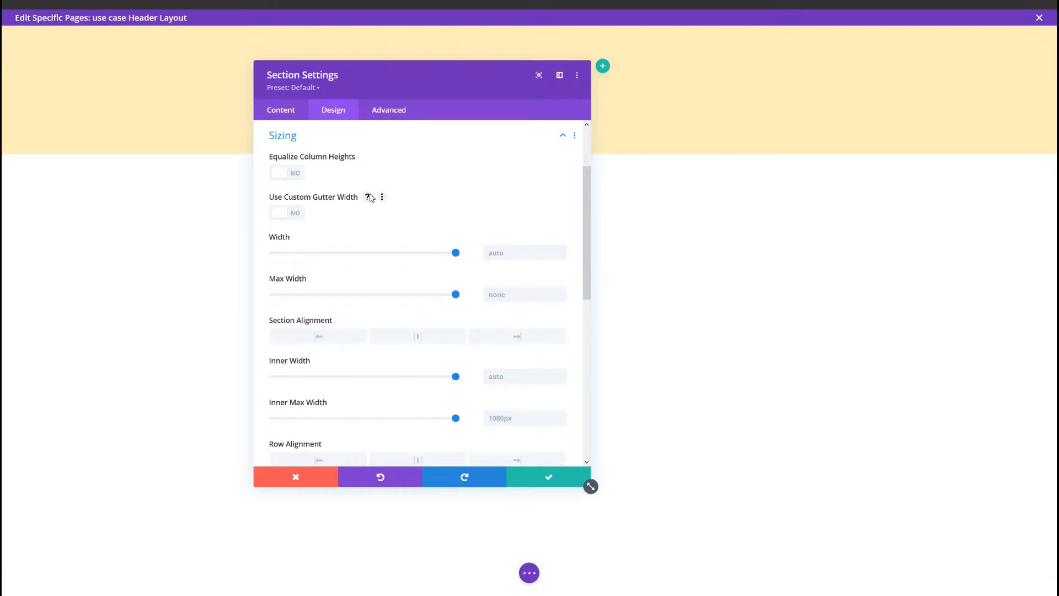
left_click(298, 174)
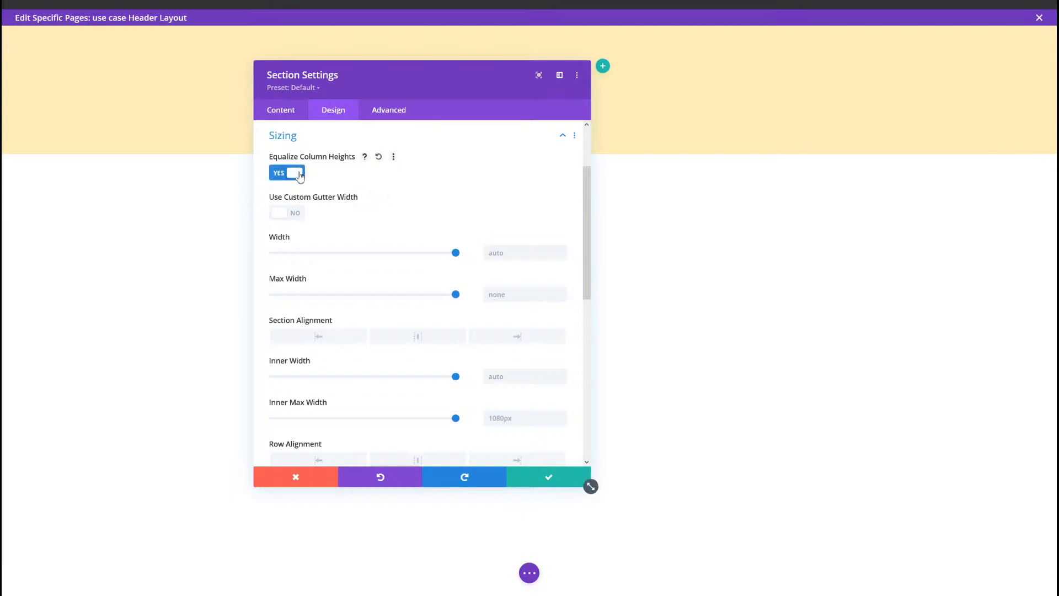
left_click(292, 215)
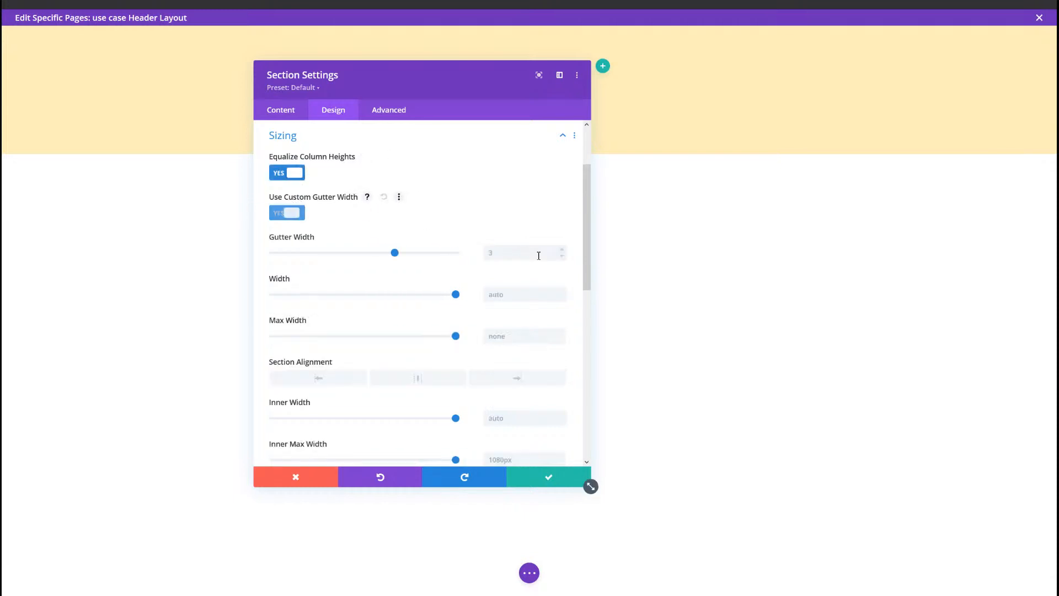
left_click(563, 256)
left_click(563, 256)
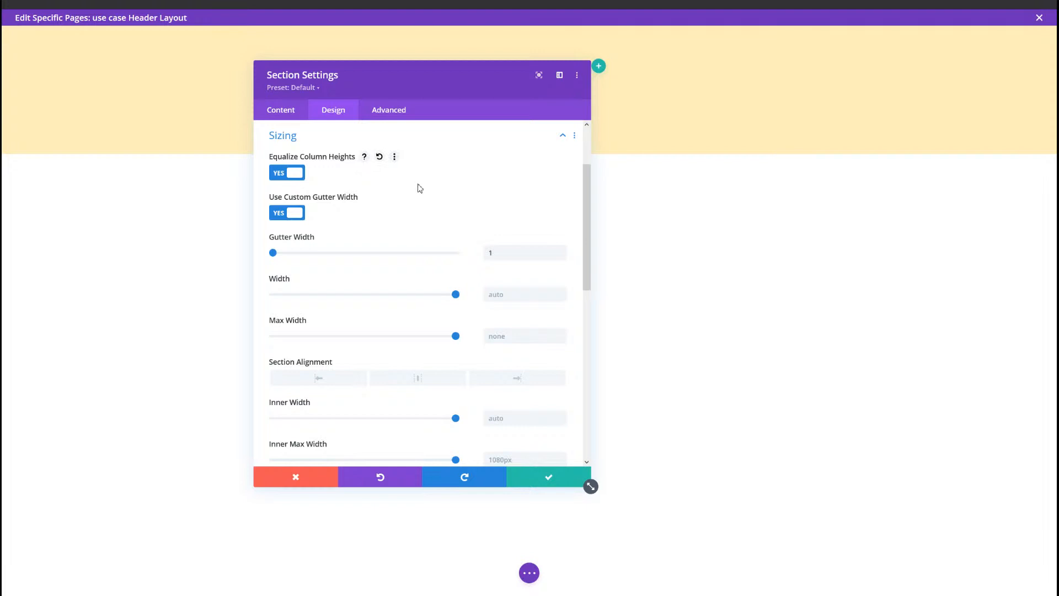
Set the section's inner width to 100% and its inner max width to 2580px.
scroll(513, 331, "down", 3)
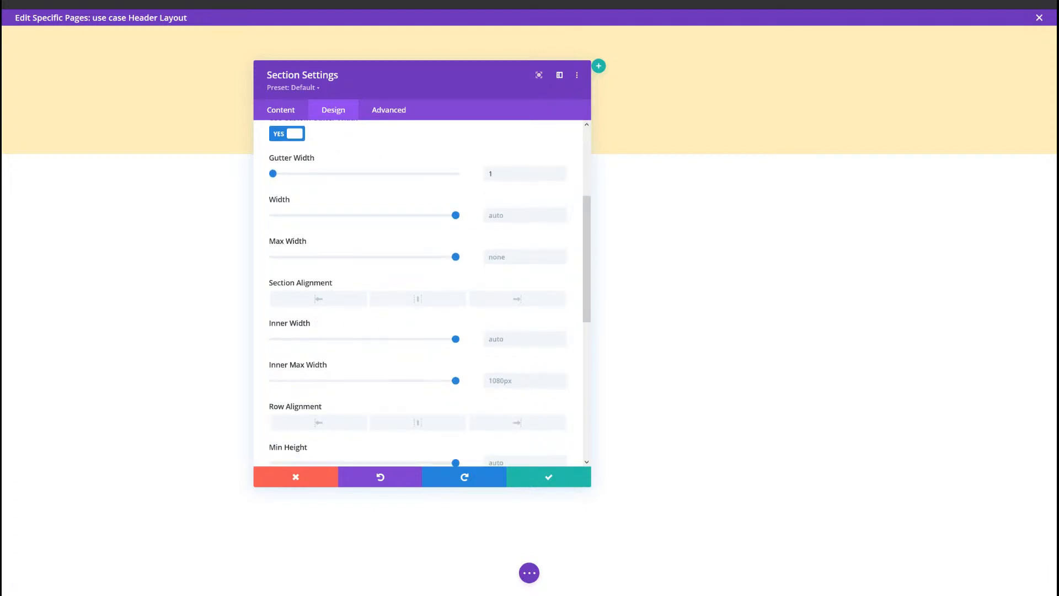
left_click(500, 343)
type("100")
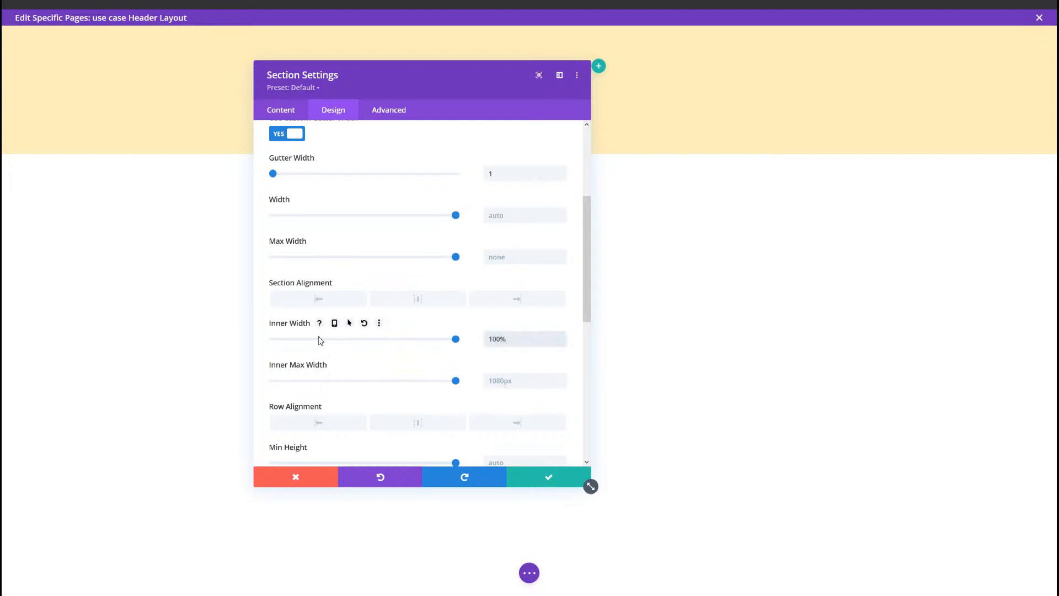
left_click(503, 381)
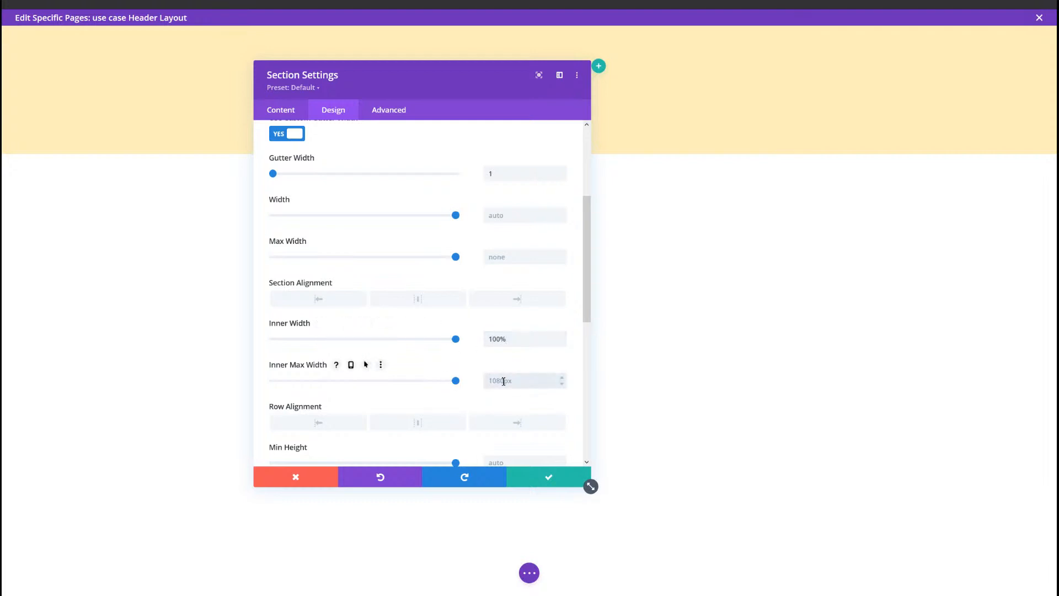
type("2580")
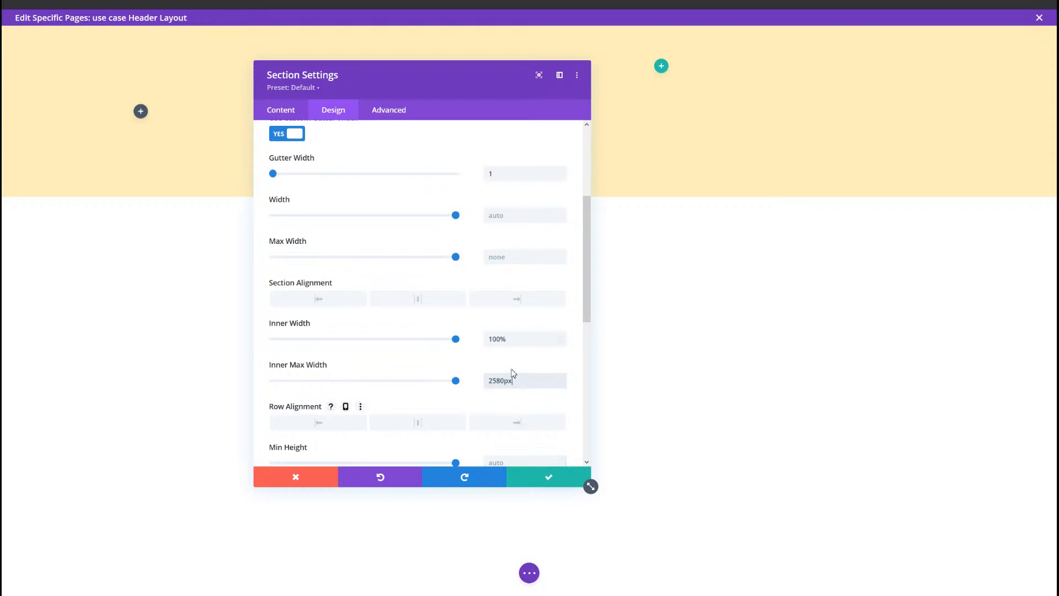
left_click_drag(517, 381, 486, 385)
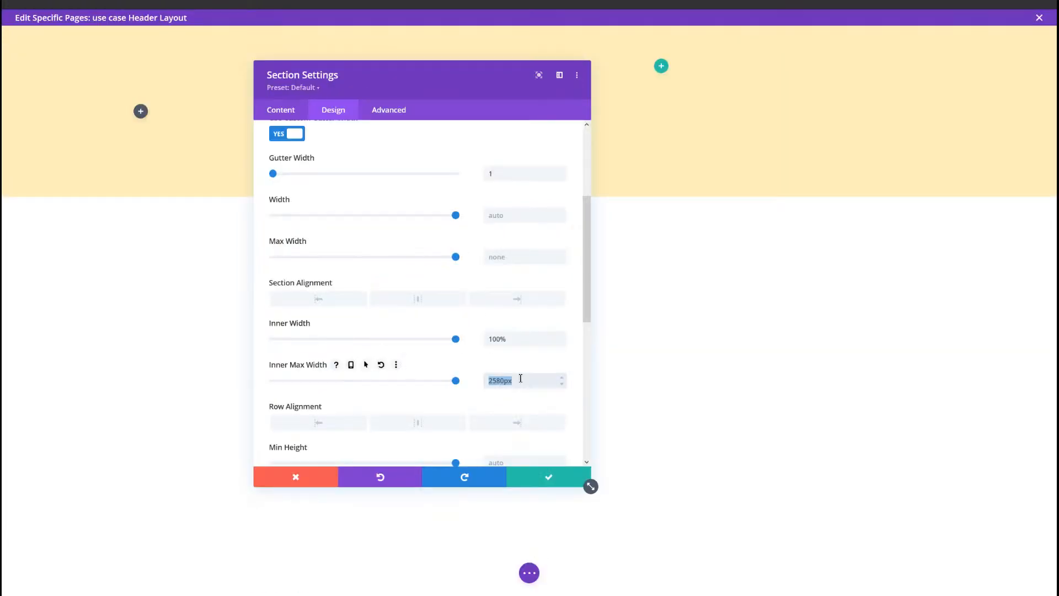
left_click_drag(522, 381, 471, 383)
left_click(535, 382)
left_click_drag(535, 382, 439, 376)
left_click(518, 382)
left_click_drag(519, 383, 477, 384)
left_click(519, 339)
left_click_drag(518, 339, 480, 338)
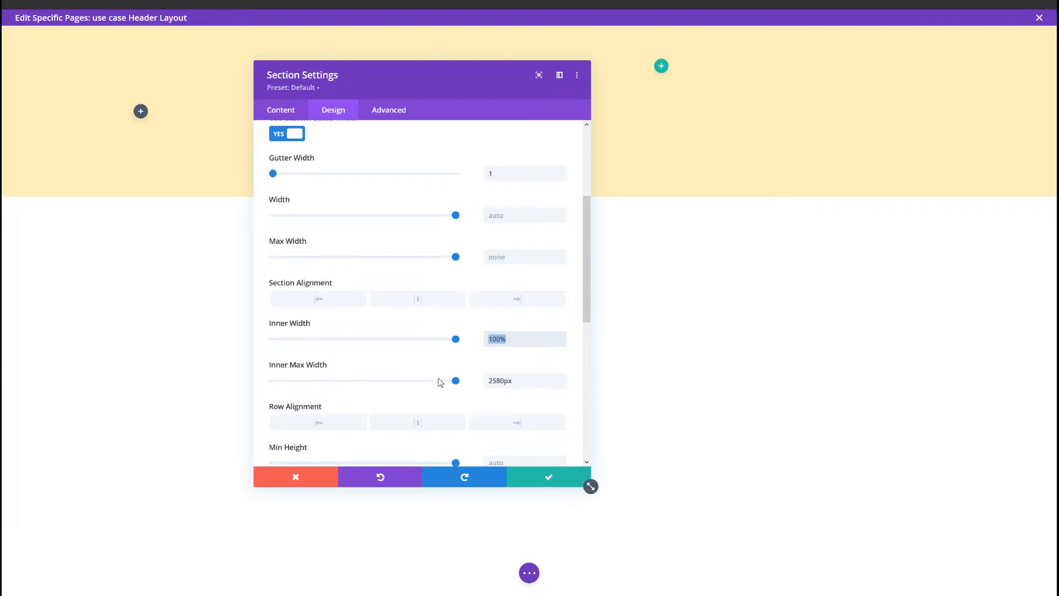
Set the section's top and bottom padding to 0px, with the two values linked.
scroll(420, 389, "down", 3)
left_click(391, 436)
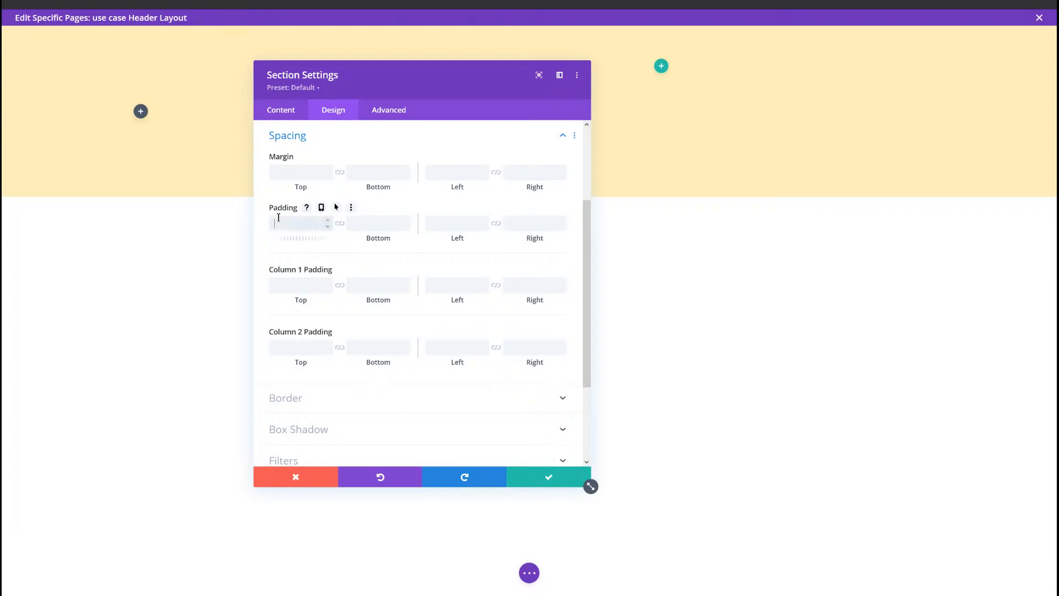
type("0")
left_click(340, 224)
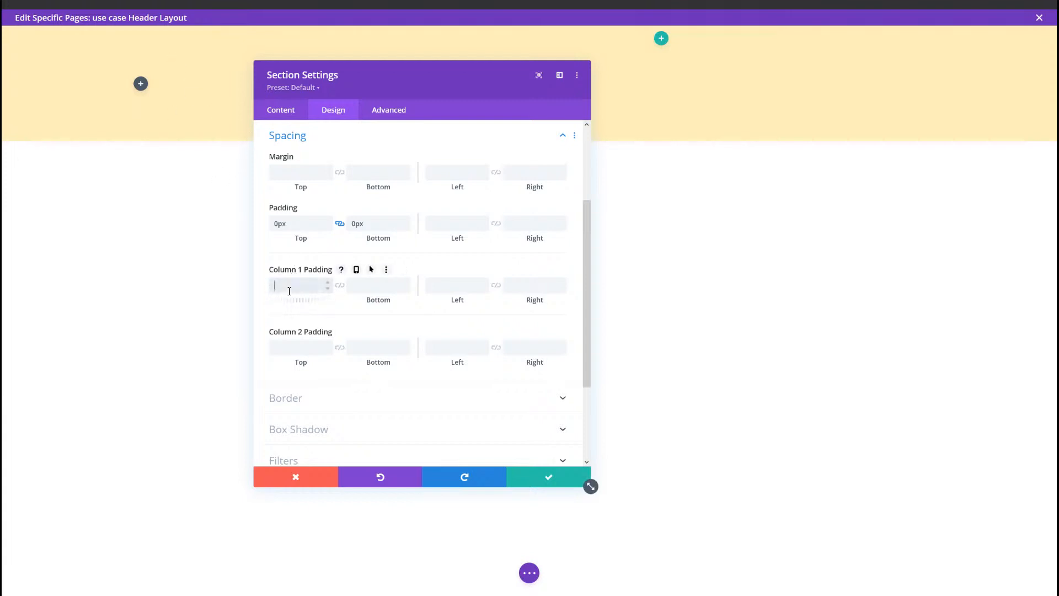
Set the top and bottom padding of column 1 and column 2 to 0px.
type("0")
left_click(342, 292)
left_click(324, 347)
type("0")
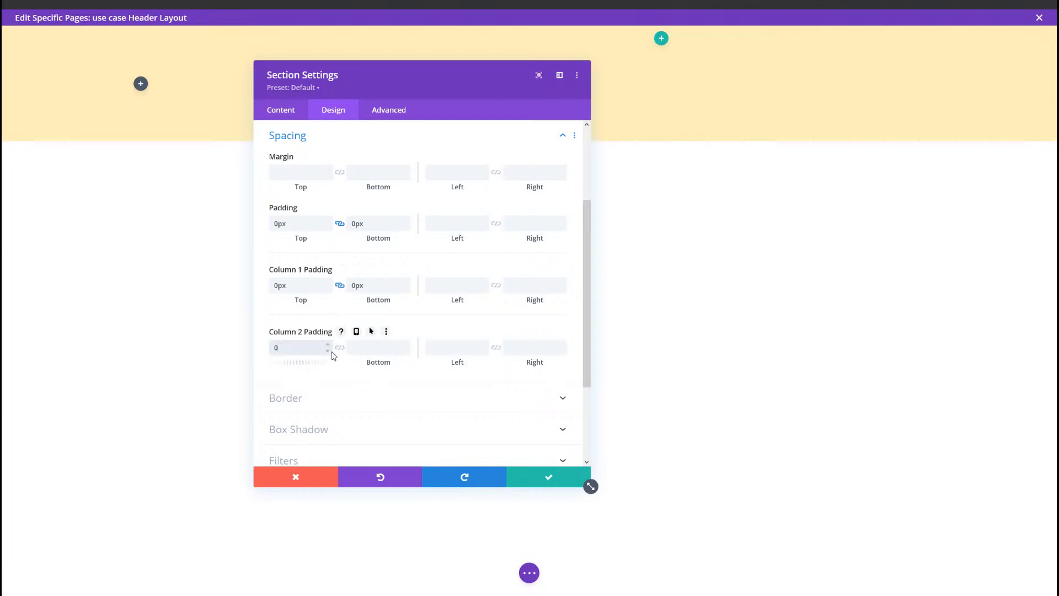
left_click(340, 347)
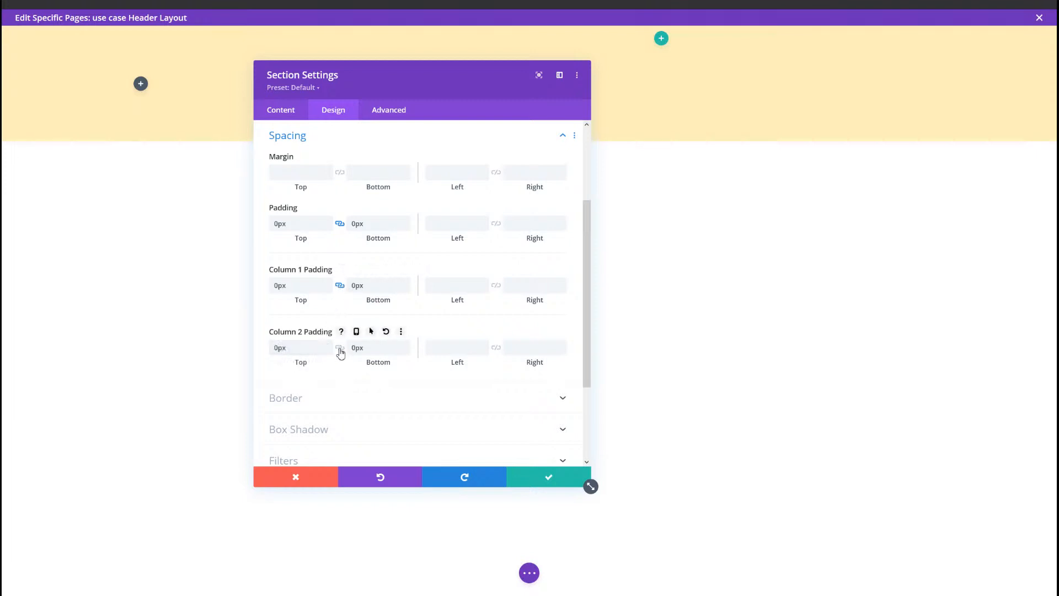
left_click(340, 350)
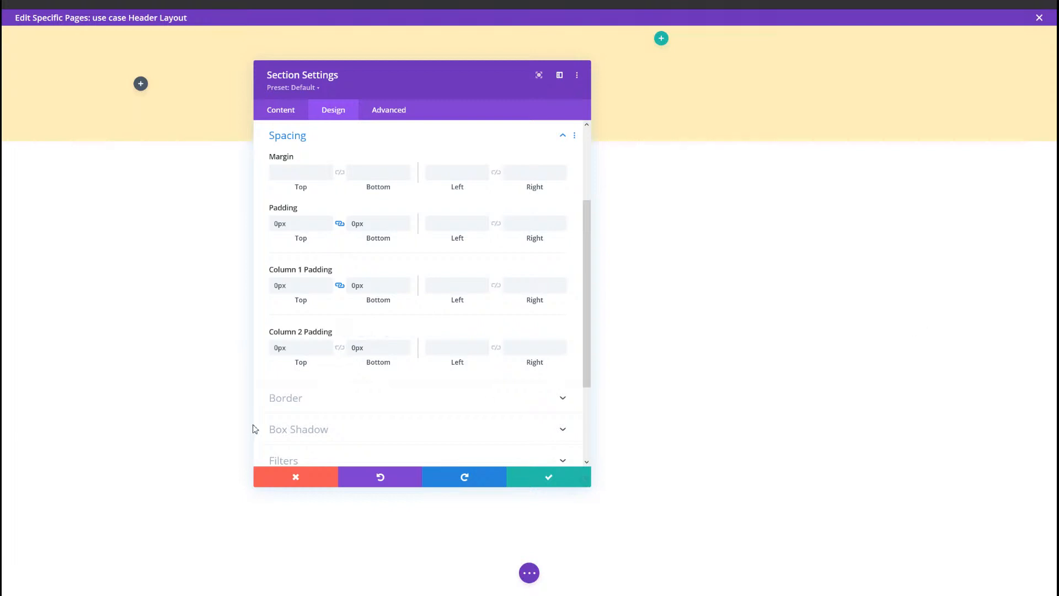
Link column 2's top and bottom padding values, and set the Column 1 CSS ID to header-first-column, copying that text.
left_click(340, 350)
left_click(382, 110)
left_click(345, 165)
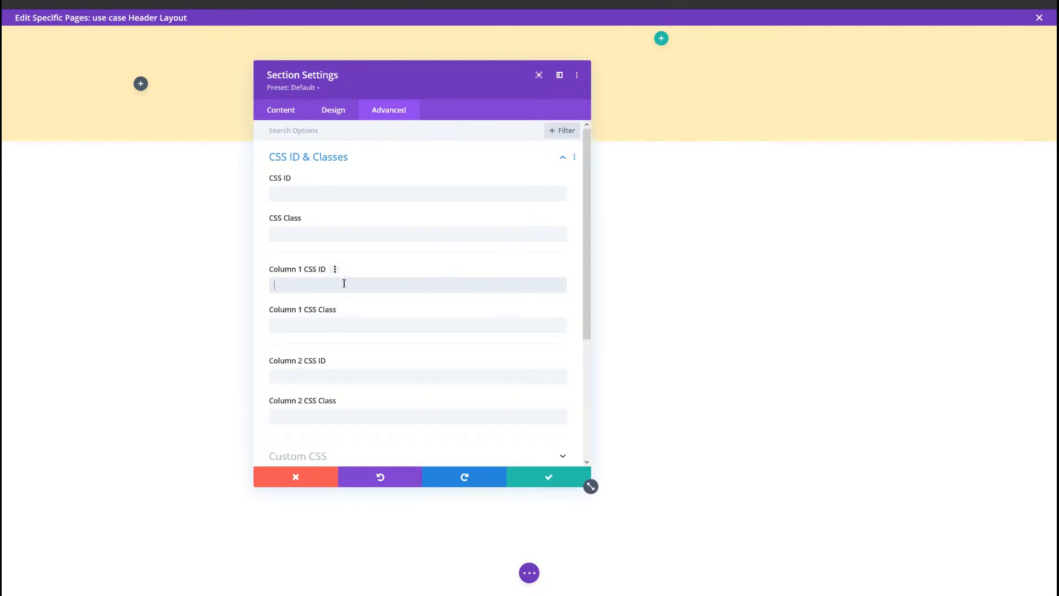
type("header-first-column")
key("ctrl+a")
key("ctrl+c")
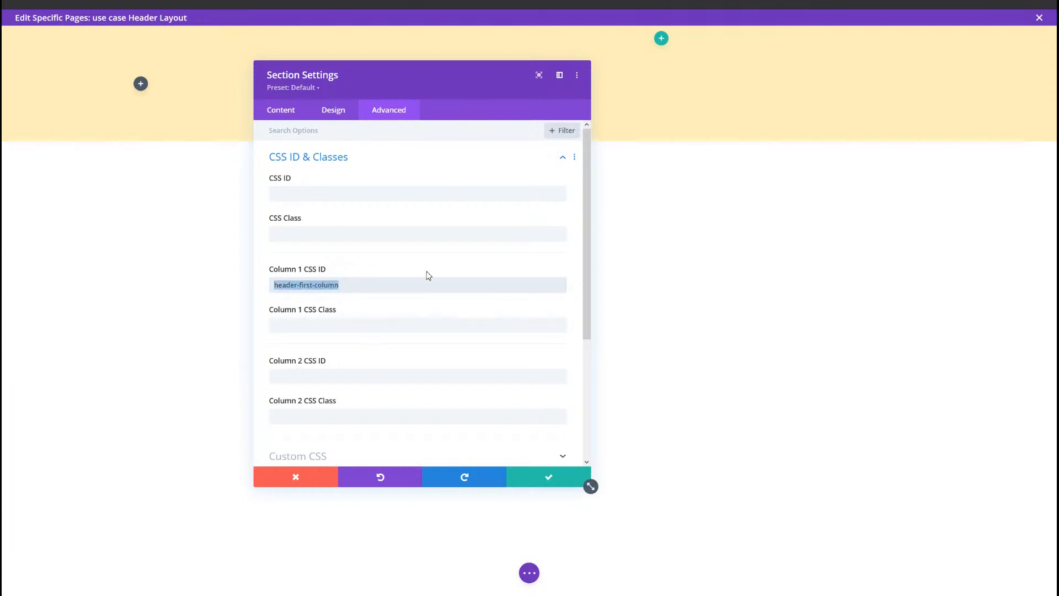
Set the Column 2 CSS ID to header-second-column, based on the copied ID, and save the section settings.
left_click(382, 372)
key("ctrl+v")
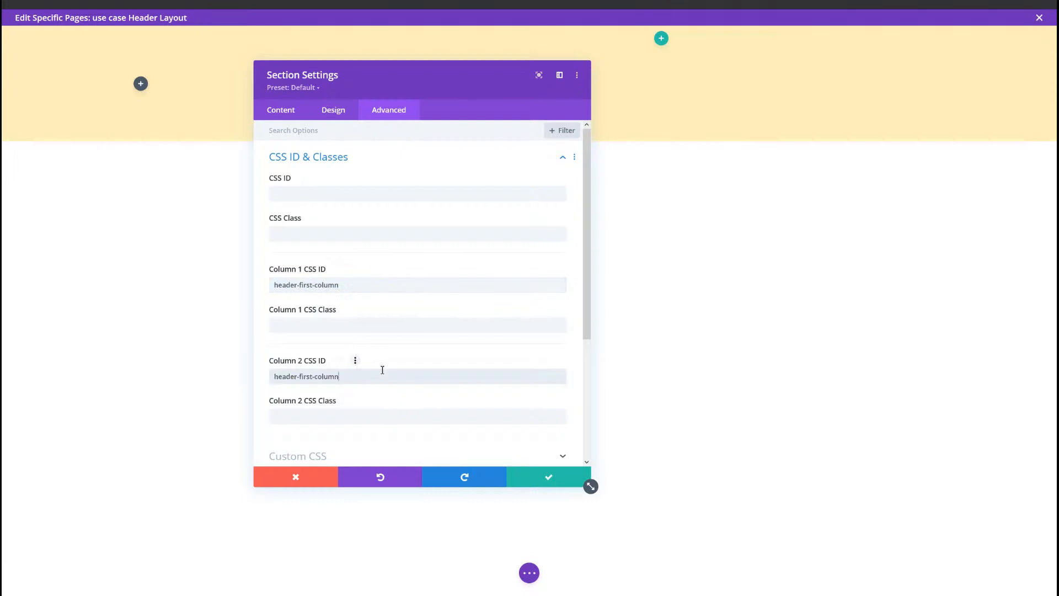
double_click(308, 378)
type("second")
left_click(531, 476)
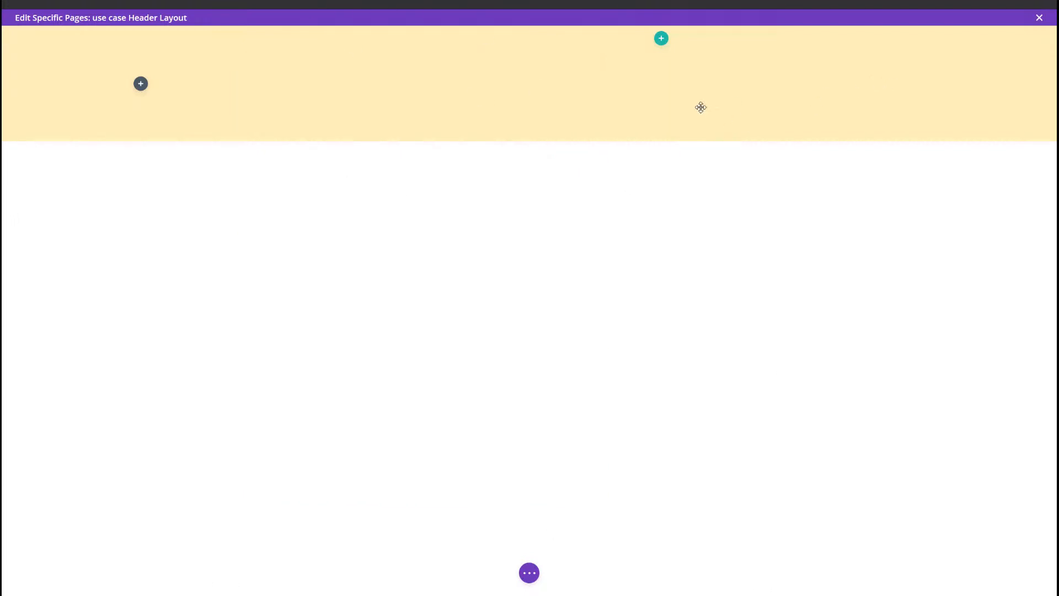
Add an Image module to the section's first column using 3d-shape-4.png from the media library.
left_click(141, 83)
type("image")
key("Return")
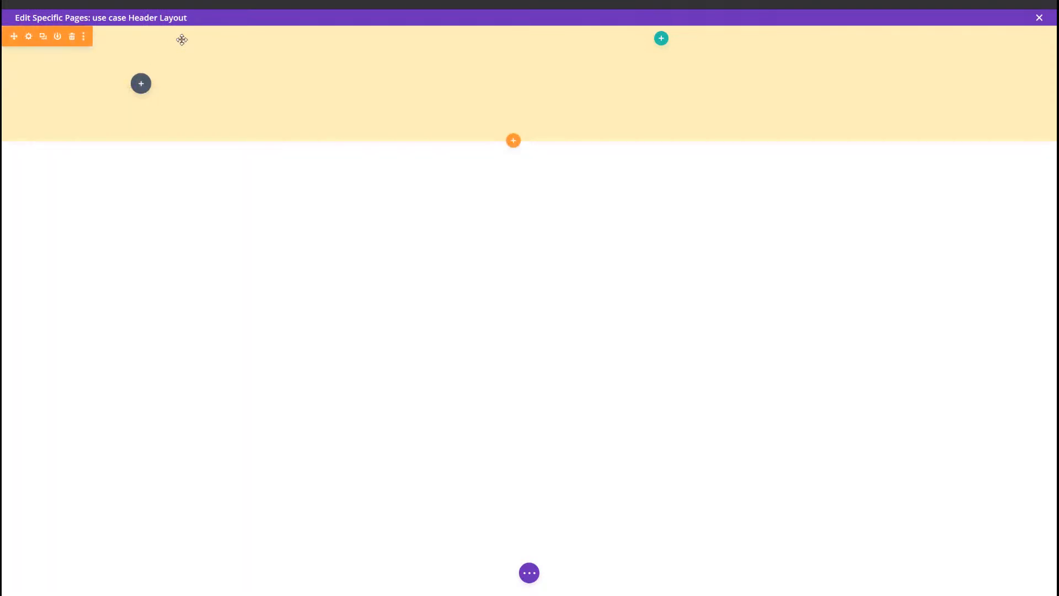
left_click(361, 222)
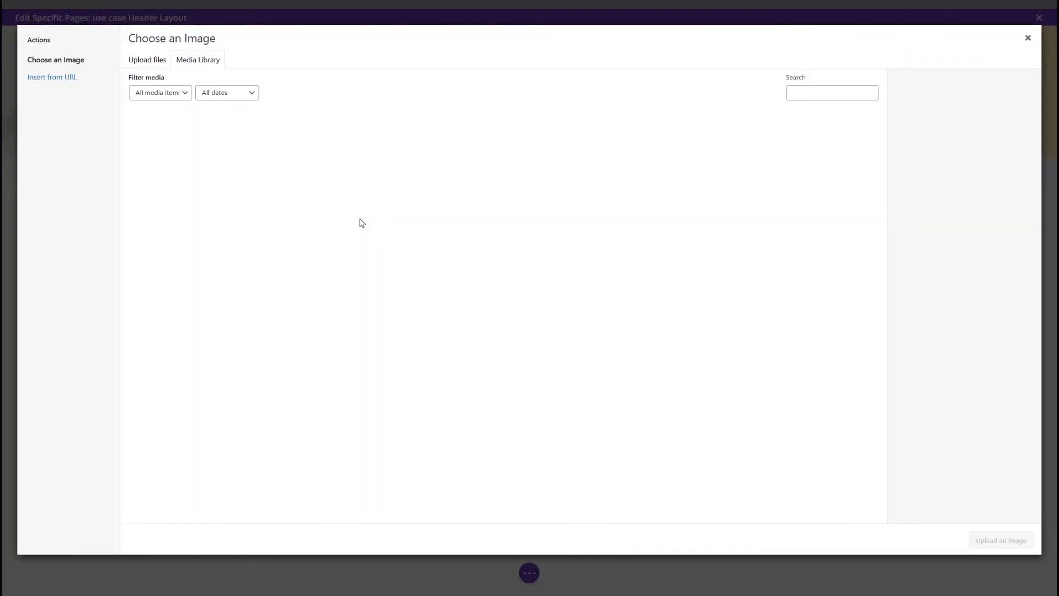
left_click(162, 144)
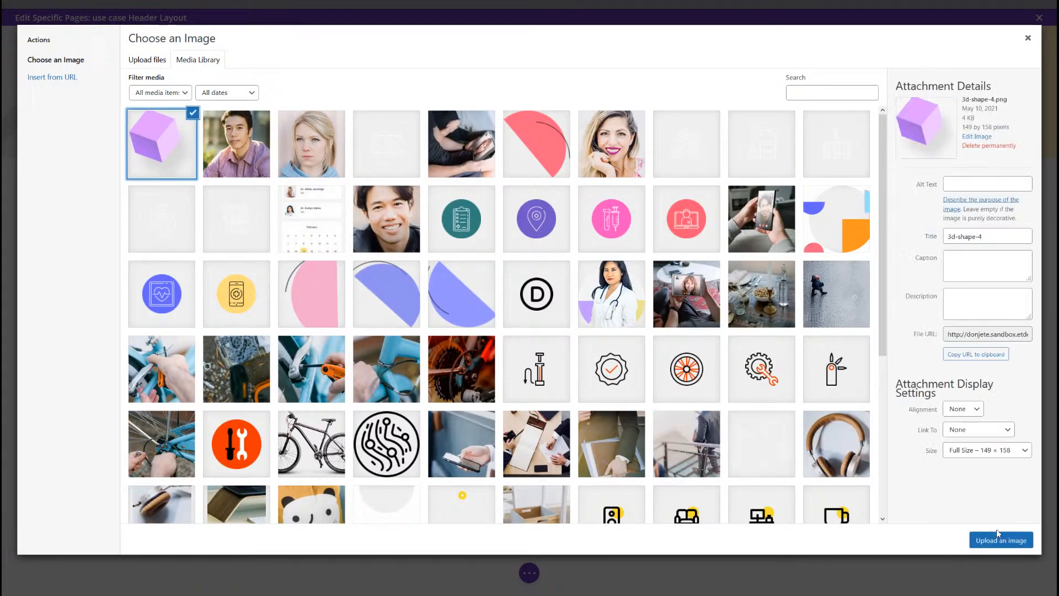
left_click(998, 540)
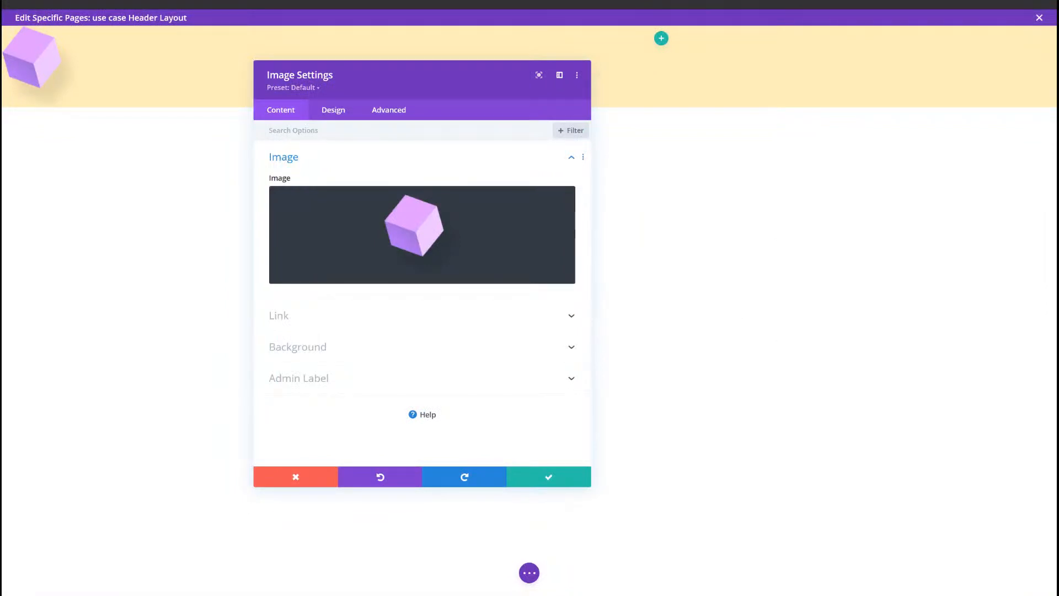
Center-align the cube image and set its max width to 100px.
left_click(333, 112)
left_click(327, 160)
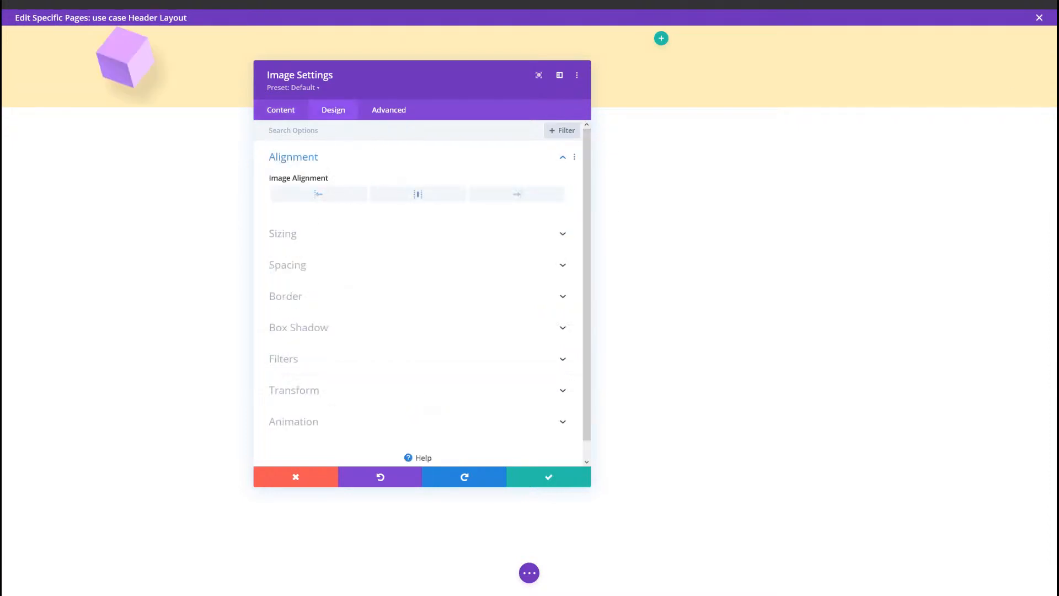
left_click(340, 238)
left_click(513, 253)
type("100px")
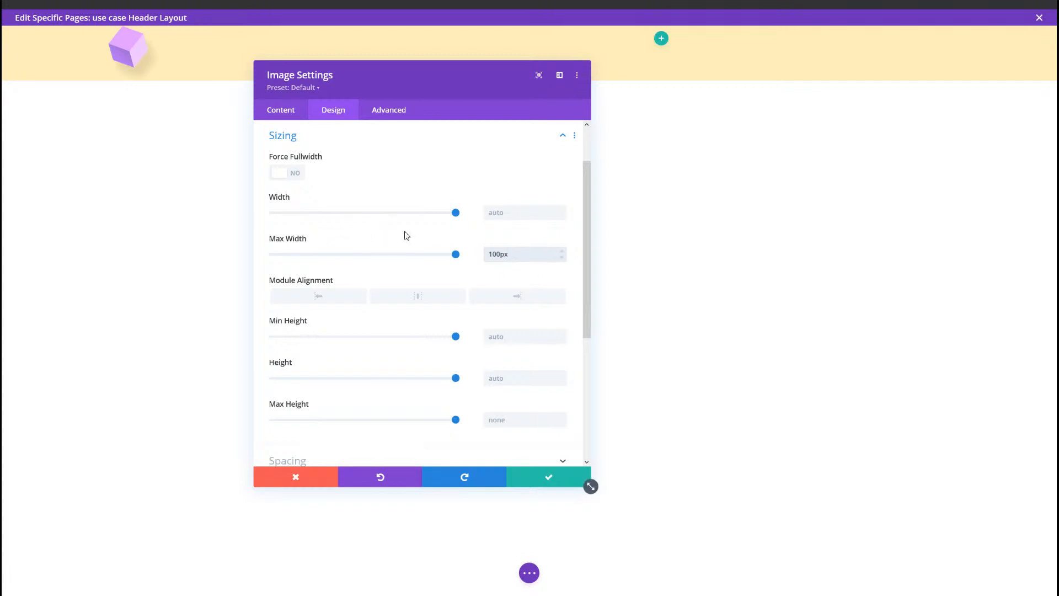
Disable the cube image on tablet and phone, and save the image settings.
left_click(388, 110)
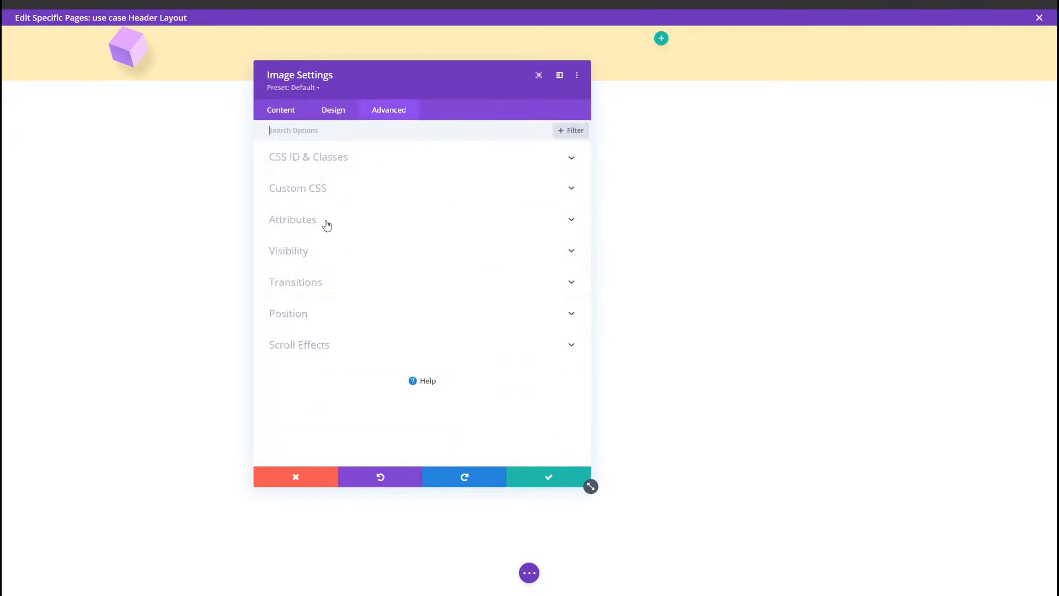
left_click(316, 257)
left_click(275, 204)
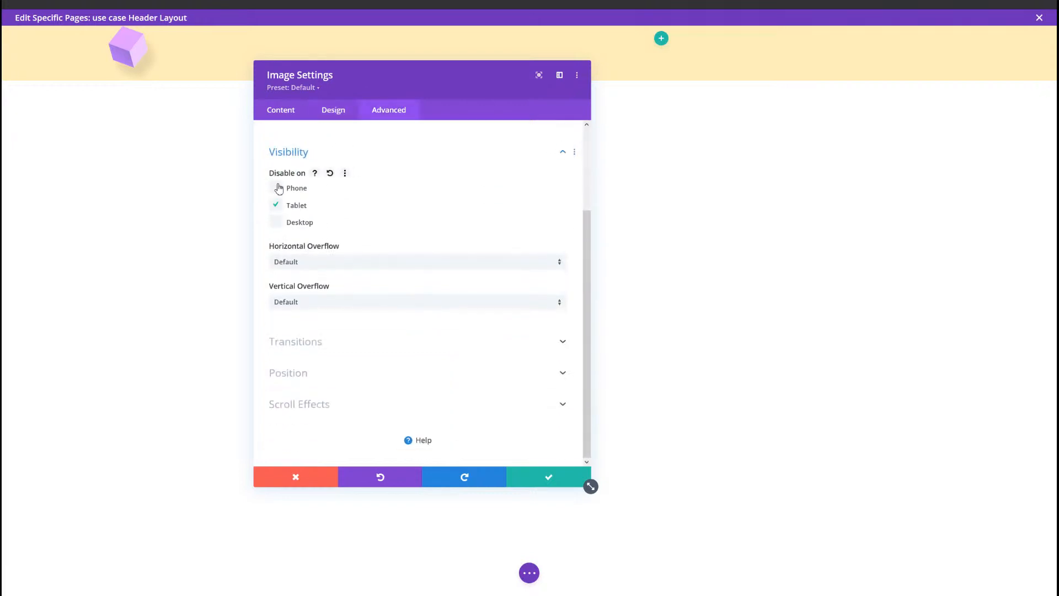
left_click(277, 189)
left_click(564, 479)
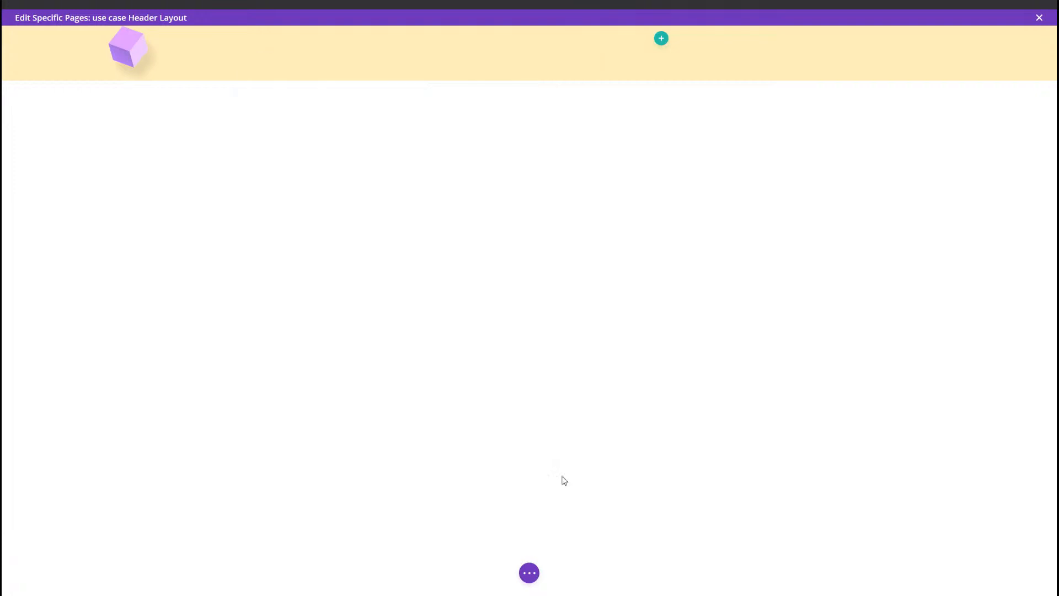
Insert a three-column row in the section's second column without adding a module.
left_click(662, 39)
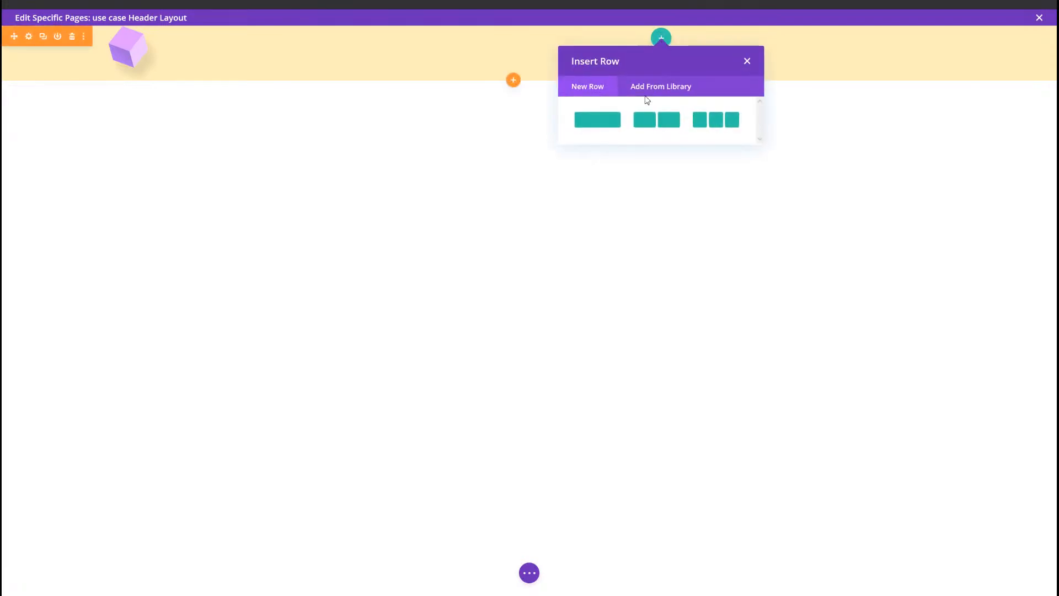
left_click(728, 128)
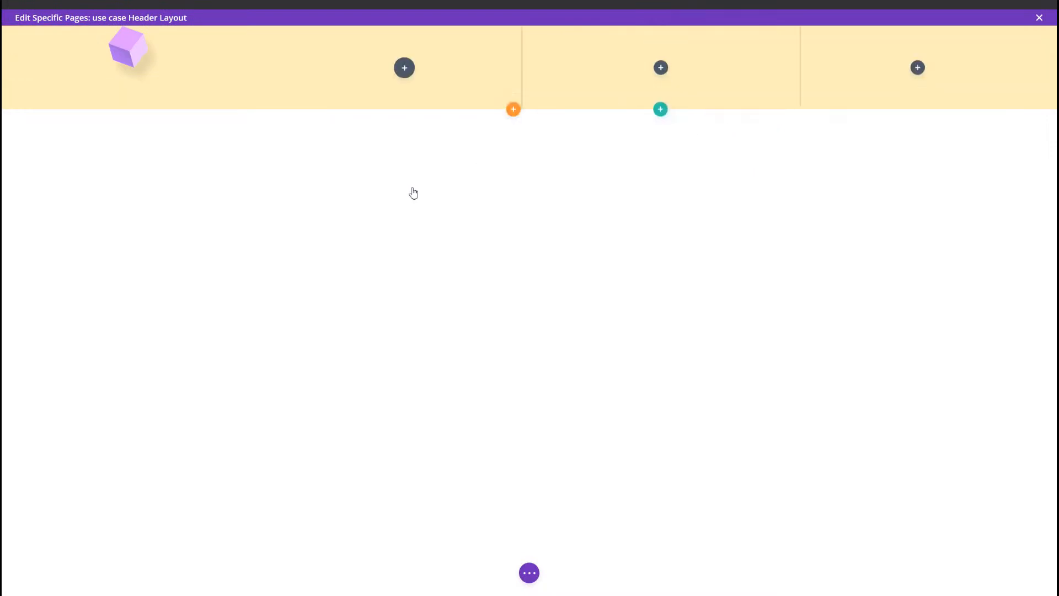
left_click(705, 168)
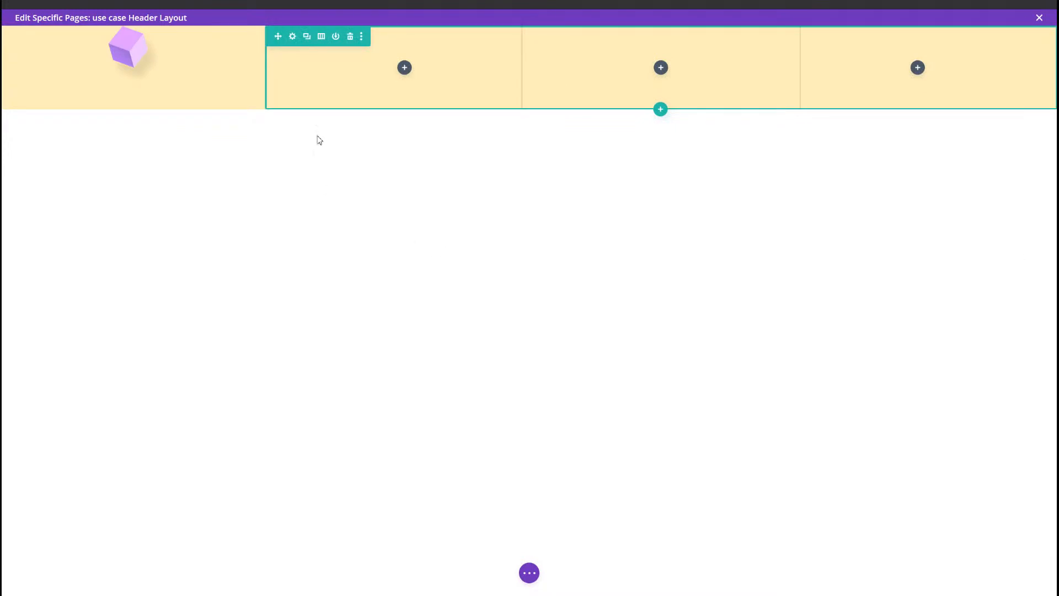
Set the three-column row's background color to #a163ff.
left_click(293, 37)
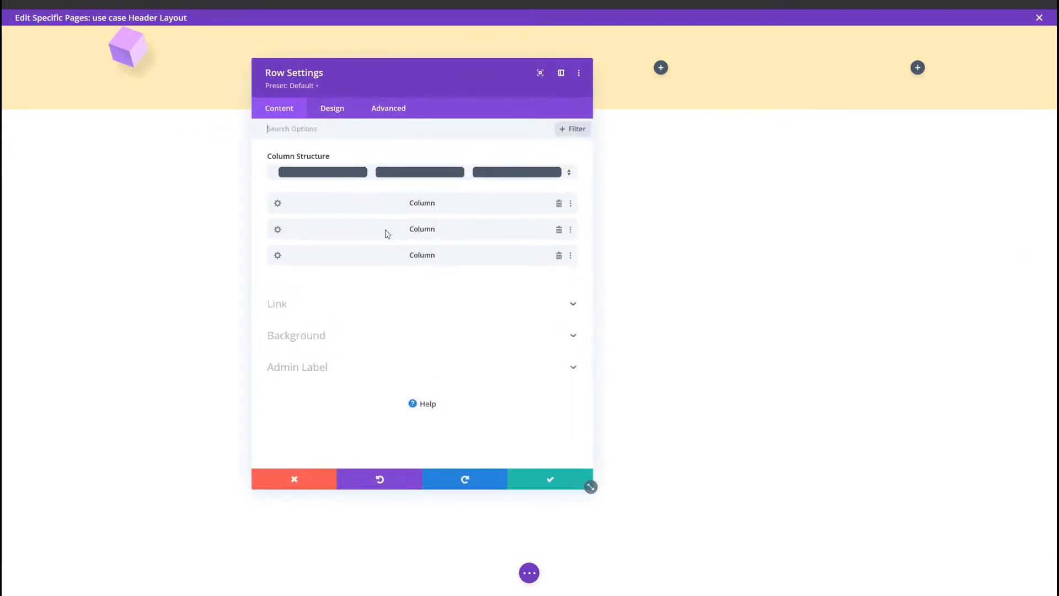
left_click(322, 337)
left_click(306, 277)
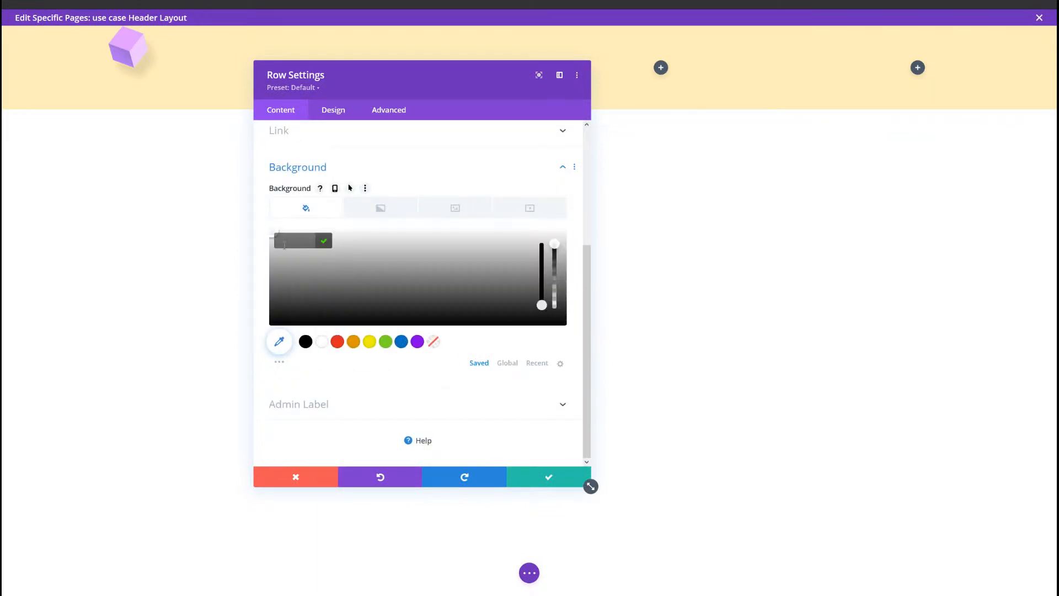
type("#a163ff")
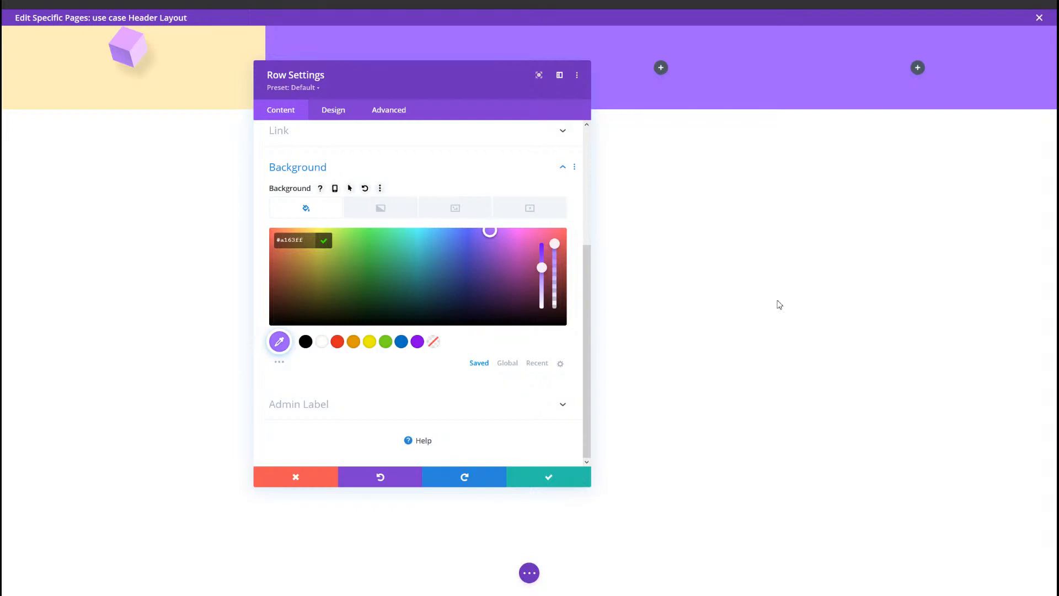
Set the row's top and bottom padding to 10px, with the two values linked.
left_click(332, 118)
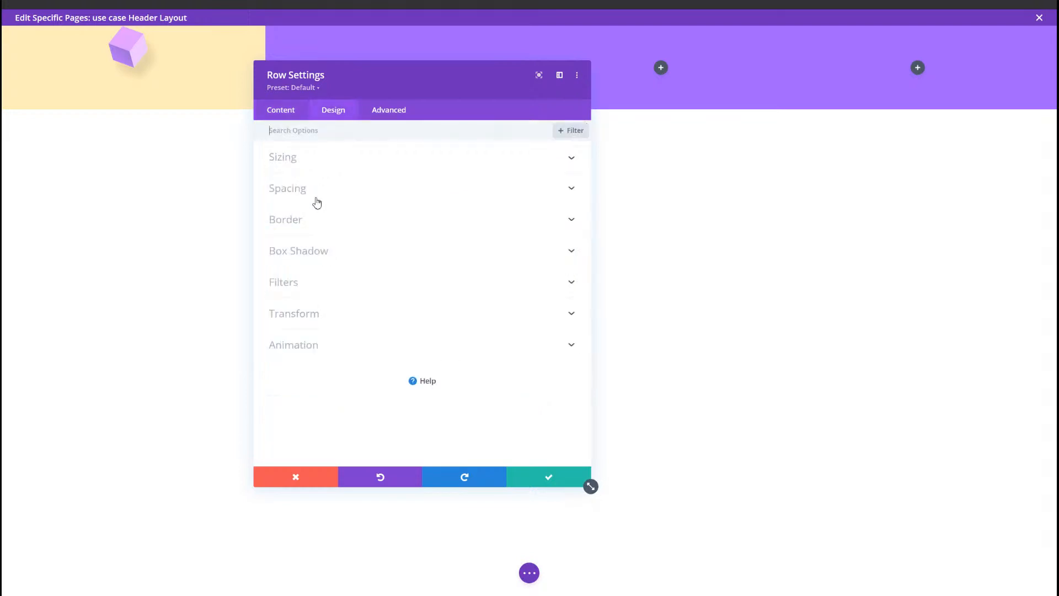
left_click(314, 186)
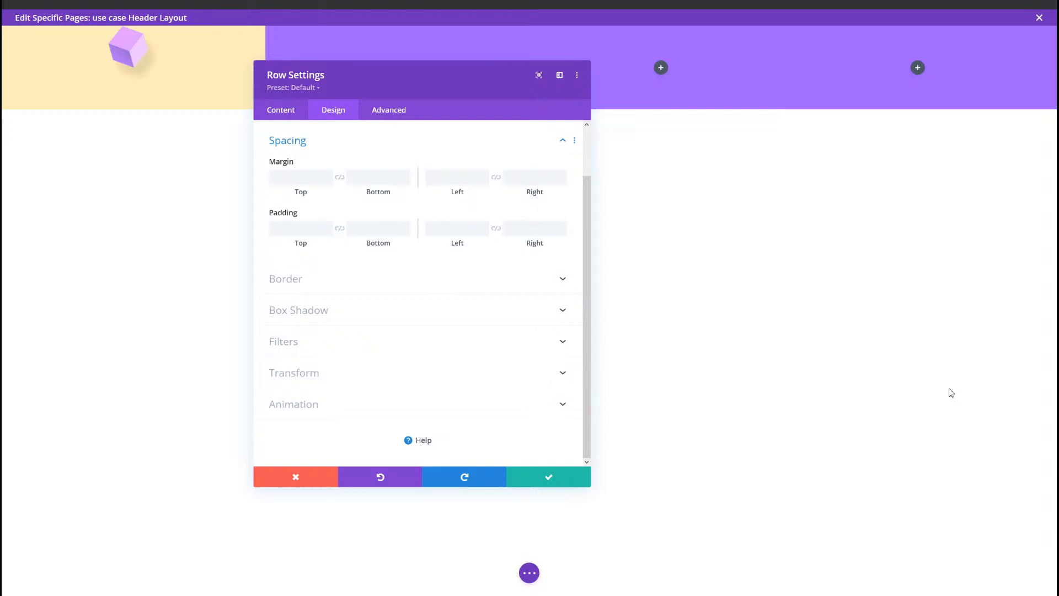
left_click(288, 225)
type("1")
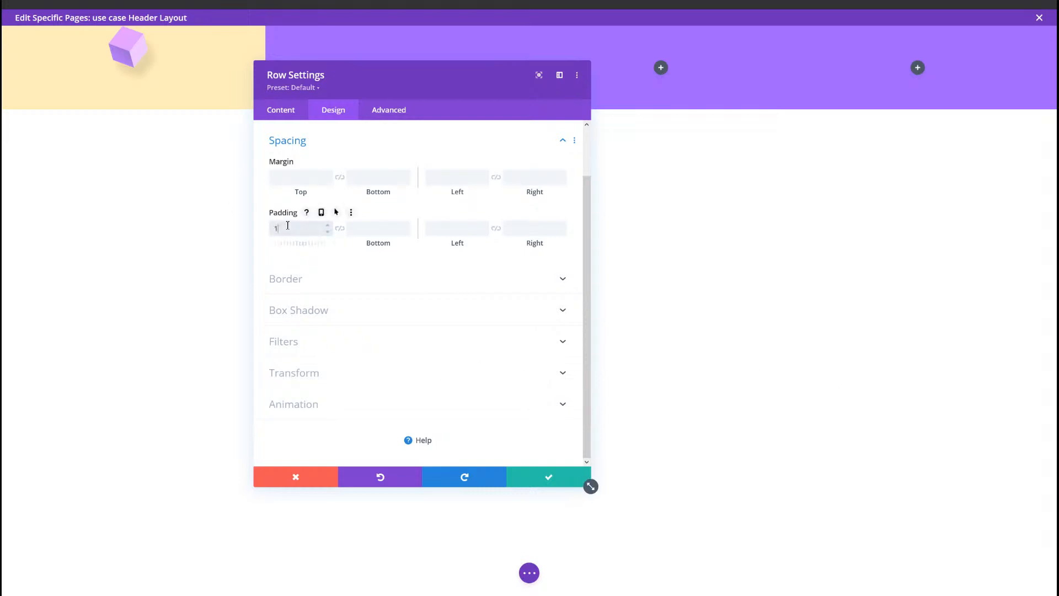
type("0px")
left_click(356, 212)
left_click(338, 230)
left_click(311, 231)
type("10px")
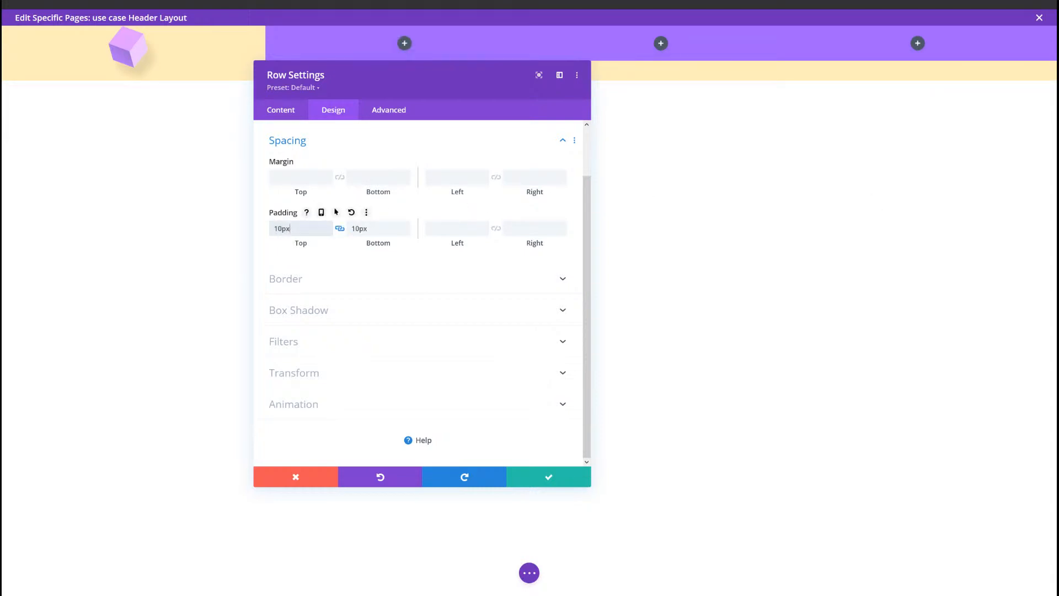
Set the row's left and right padding to 5%, with the two values linked.
left_click(451, 228)
type("5")
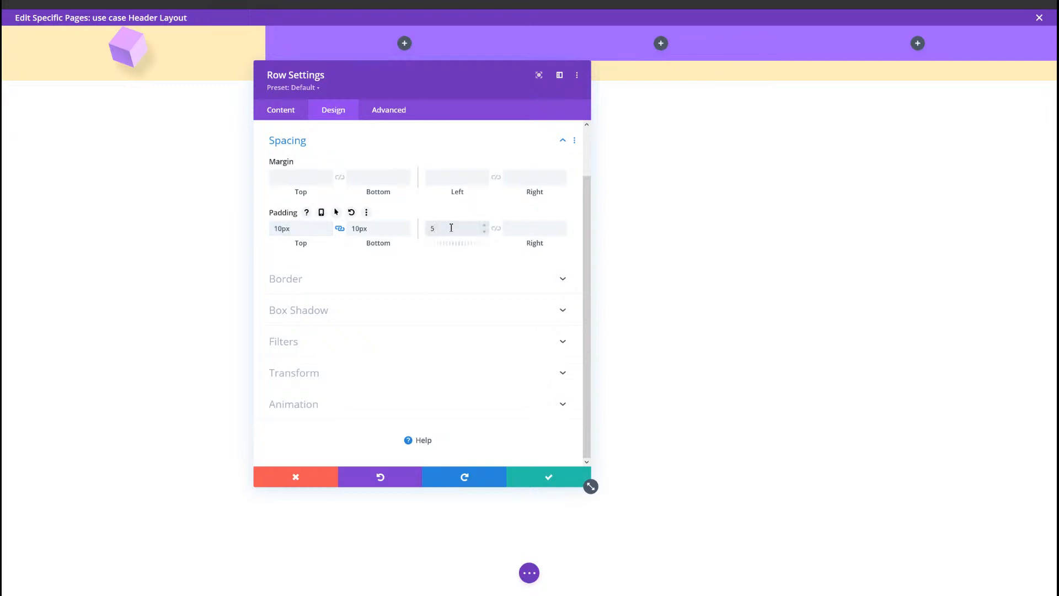
left_click(496, 229)
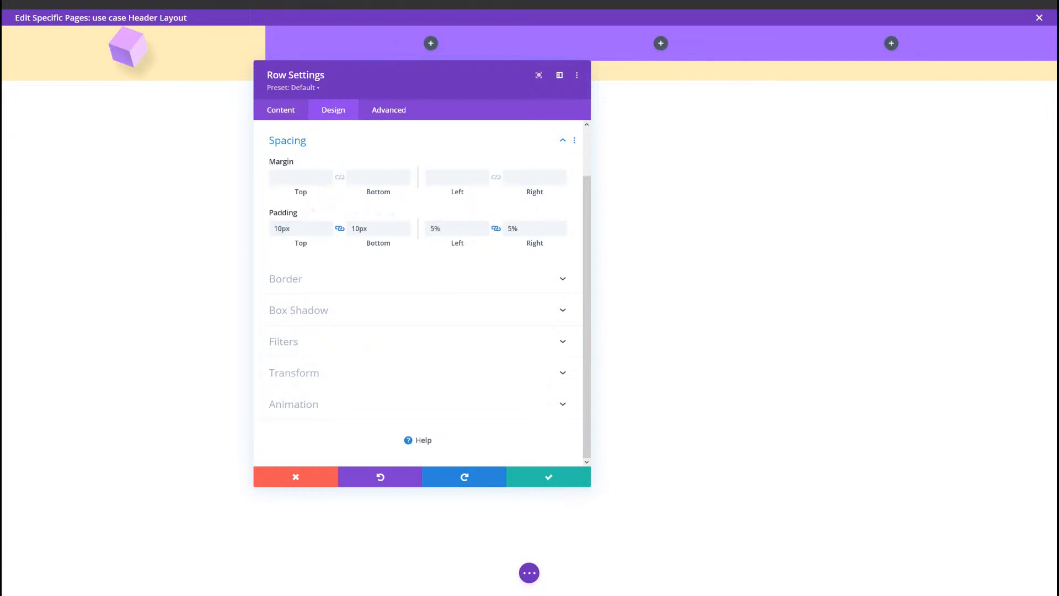
Give the row a bottom border 3px wide in color #6c2eb9.
left_click(307, 288)
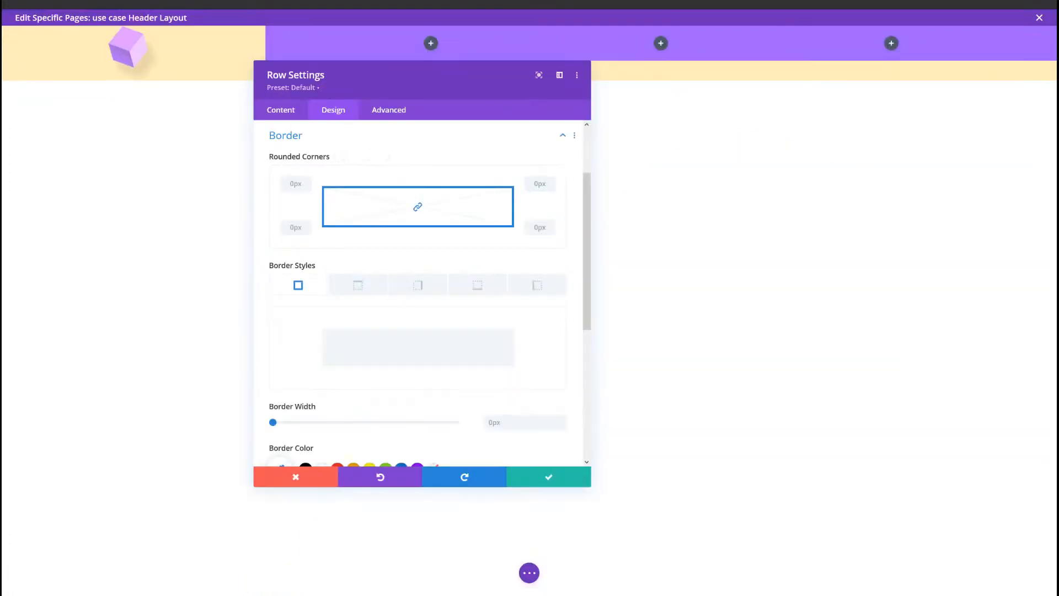
left_click(477, 286)
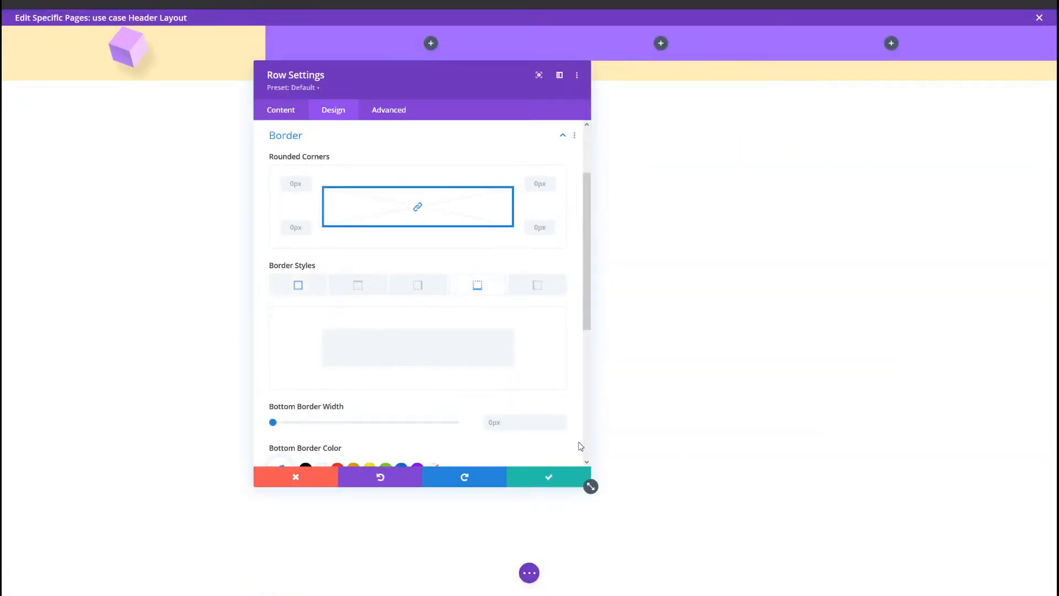
left_click(530, 424)
type("3")
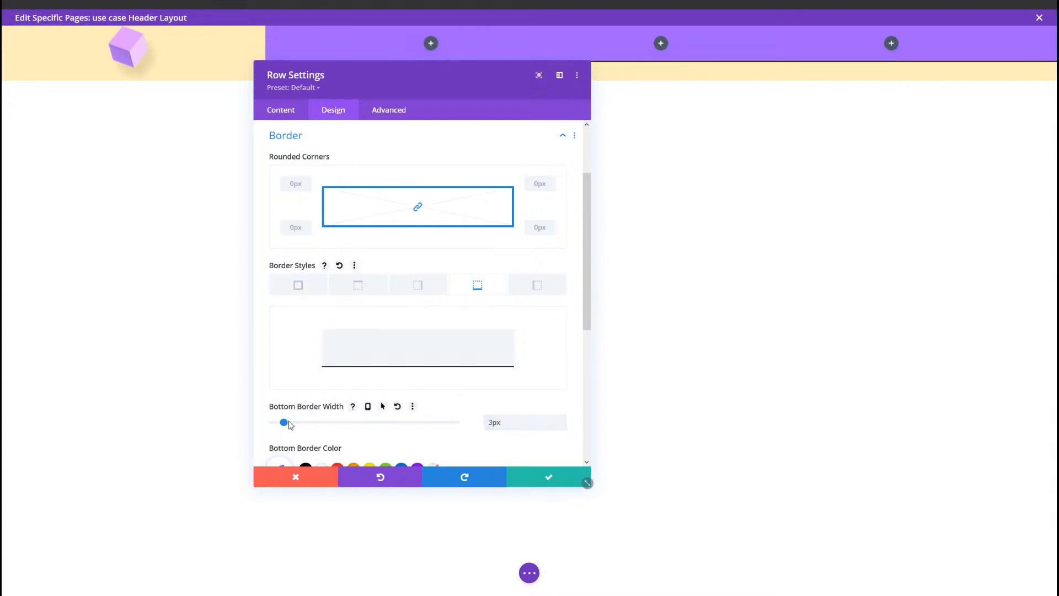
scroll(293, 408, "down", 3)
left_click(279, 390)
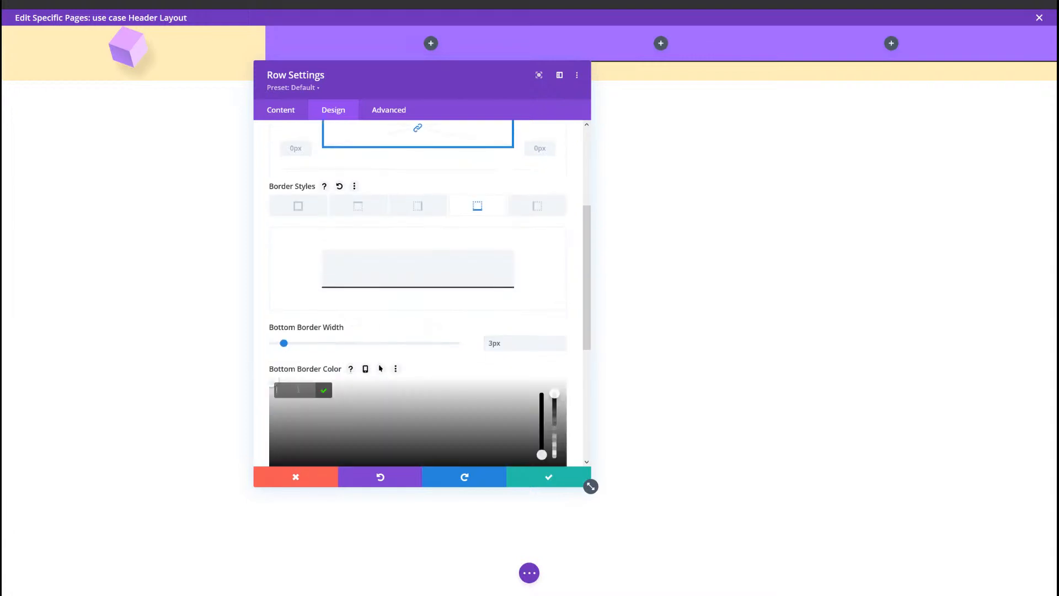
type("#6c2eb9")
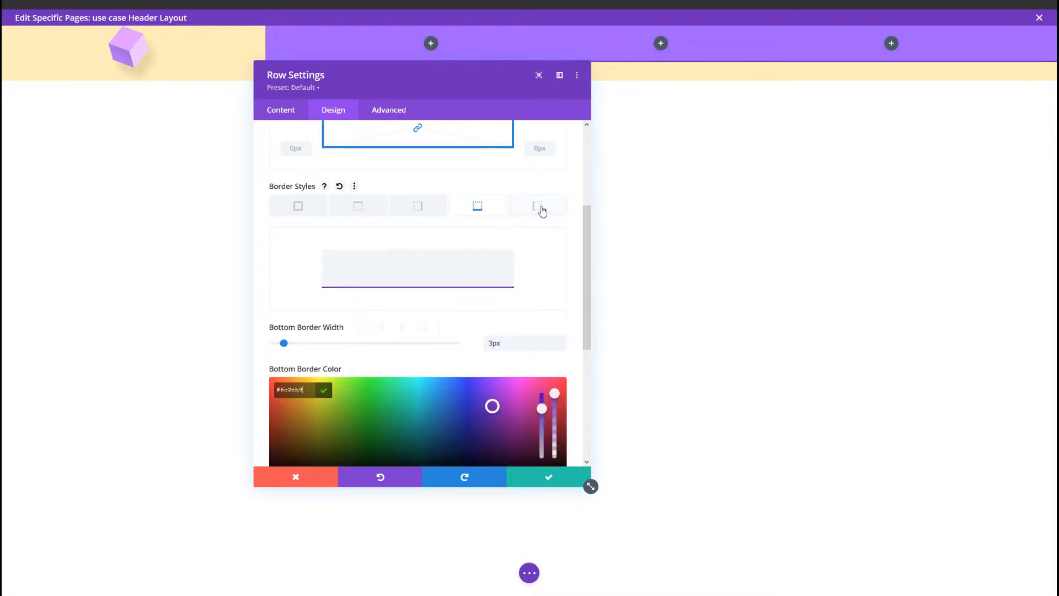
Give the row a left border 3px wide in color #6c2eb9.
left_click(538, 207)
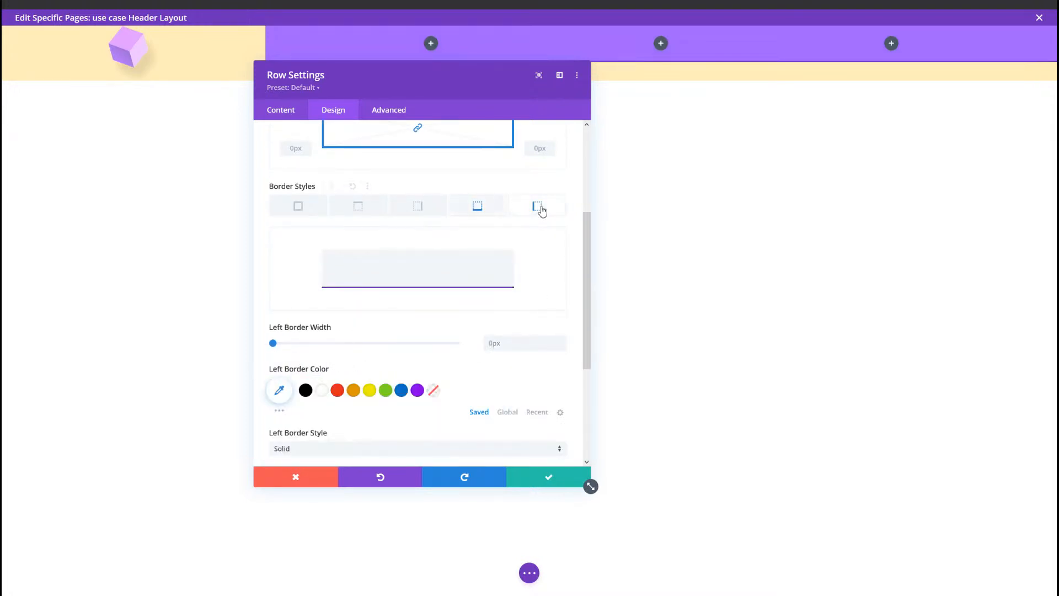
left_click(519, 345)
type("3")
left_click(279, 390)
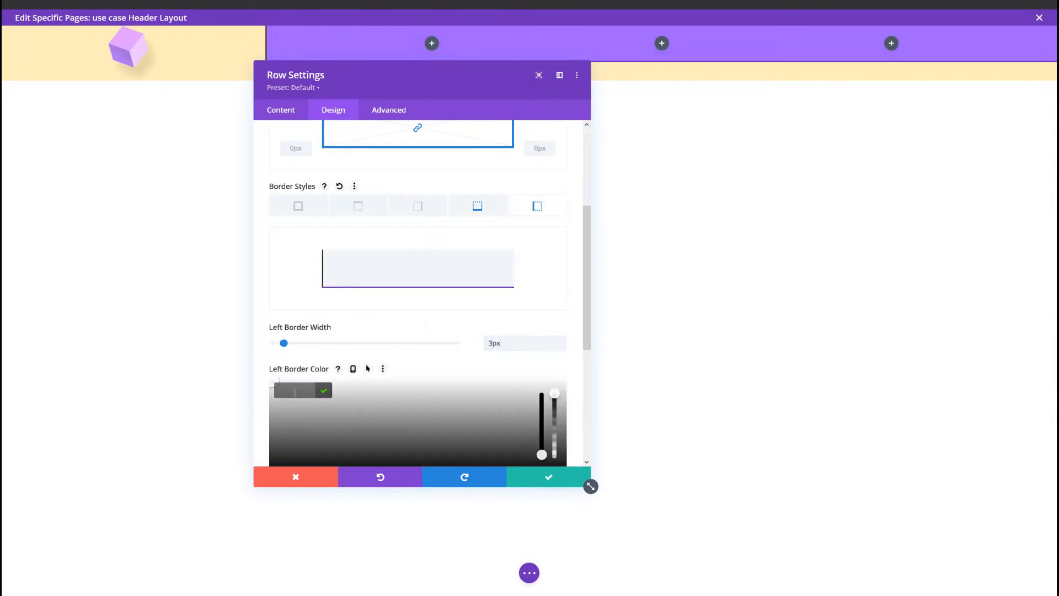
type("#6c2eb9")
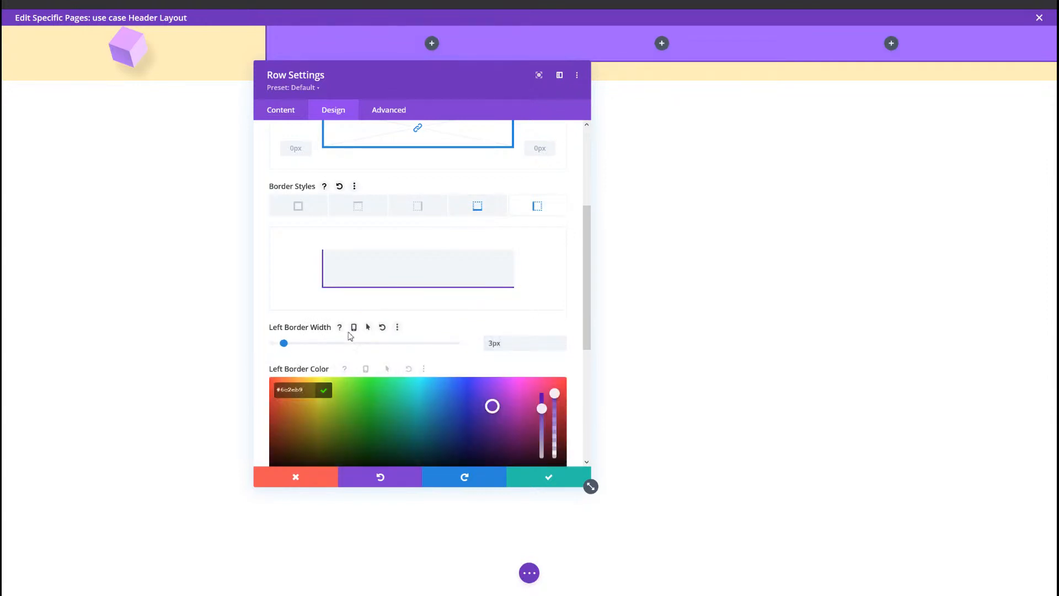
Set the row's left border width to 0px on tablet and phone, keeping the desktop border.
left_click(356, 333)
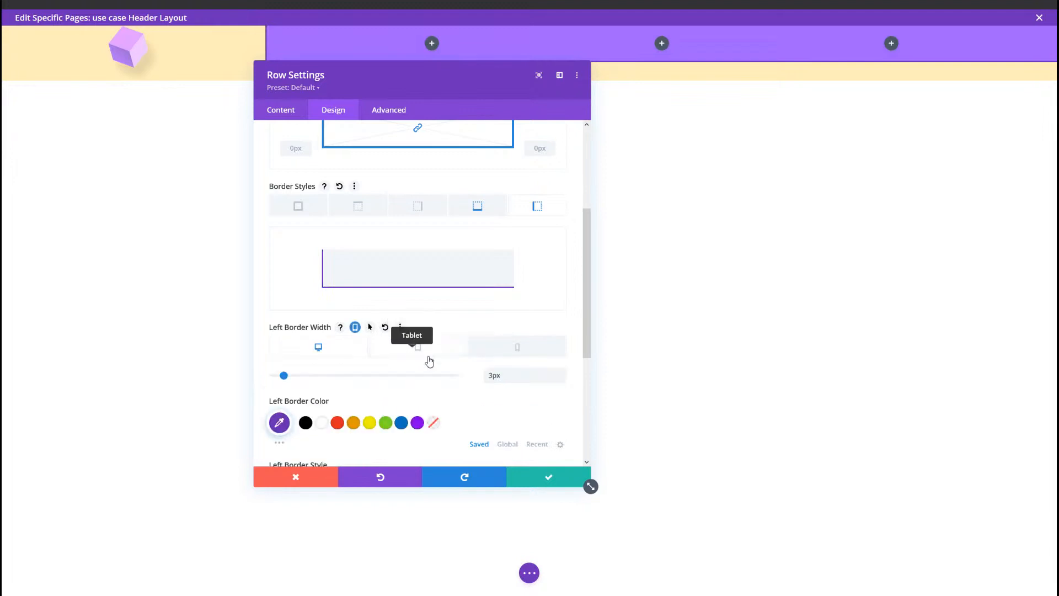
left_click(419, 348)
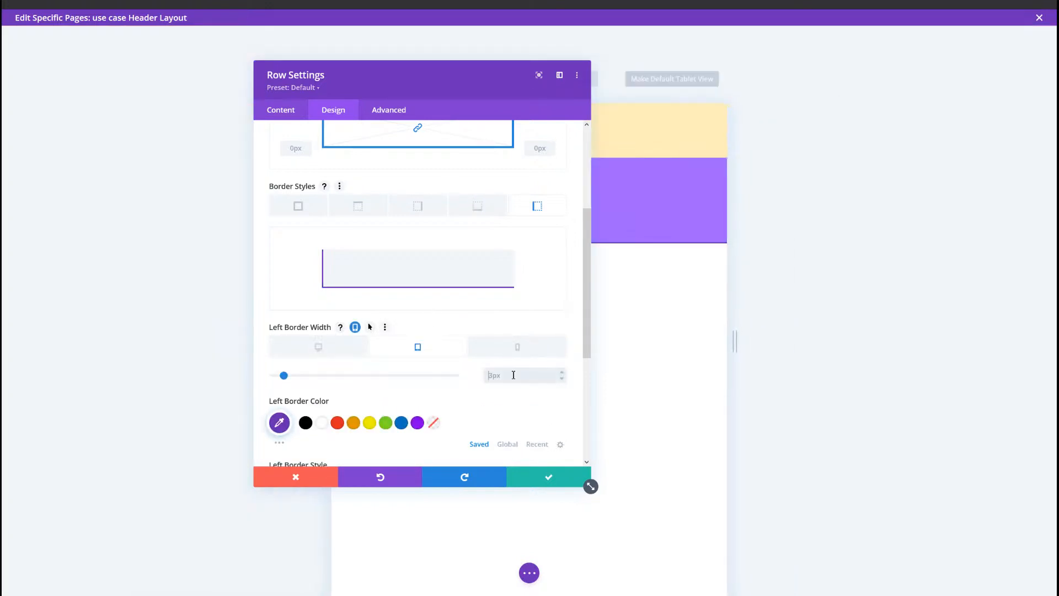
left_click(524, 353)
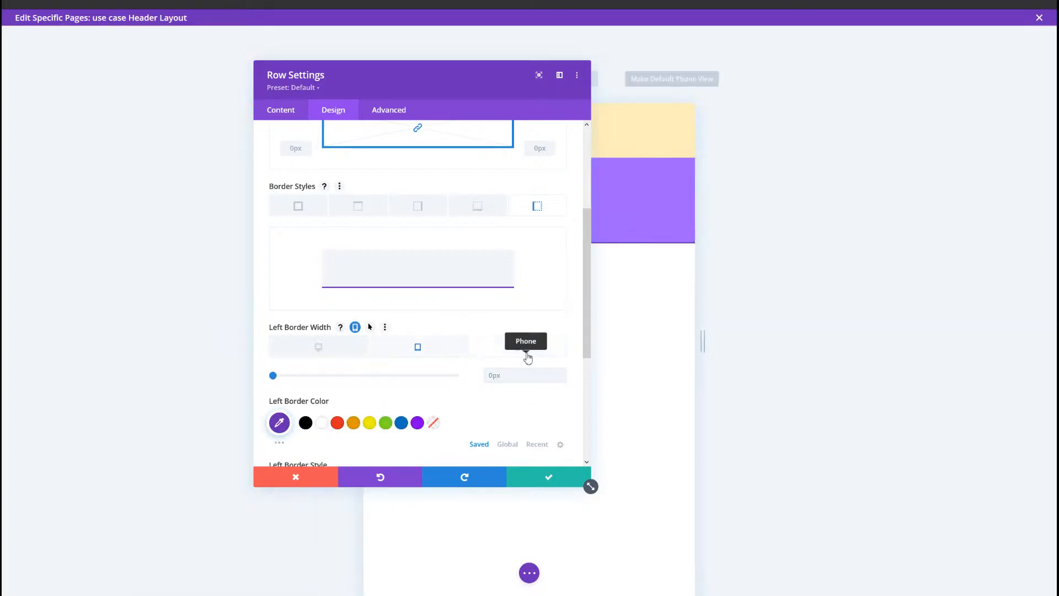
left_click(326, 350)
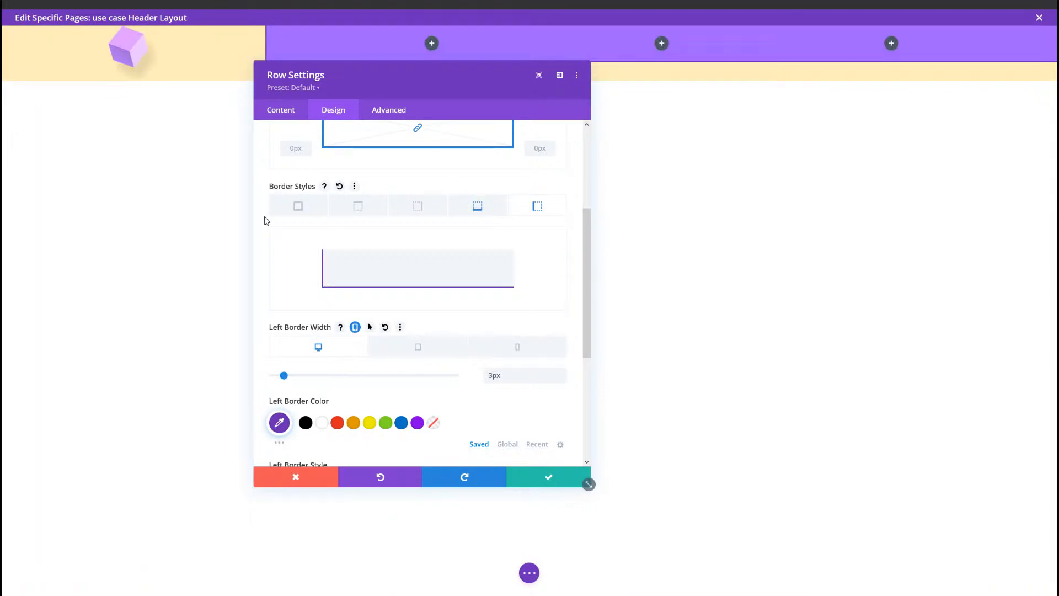
Add custom CSS to the row's main element: display: flex; justify-content: center; align-items: center;.
left_click(406, 111)
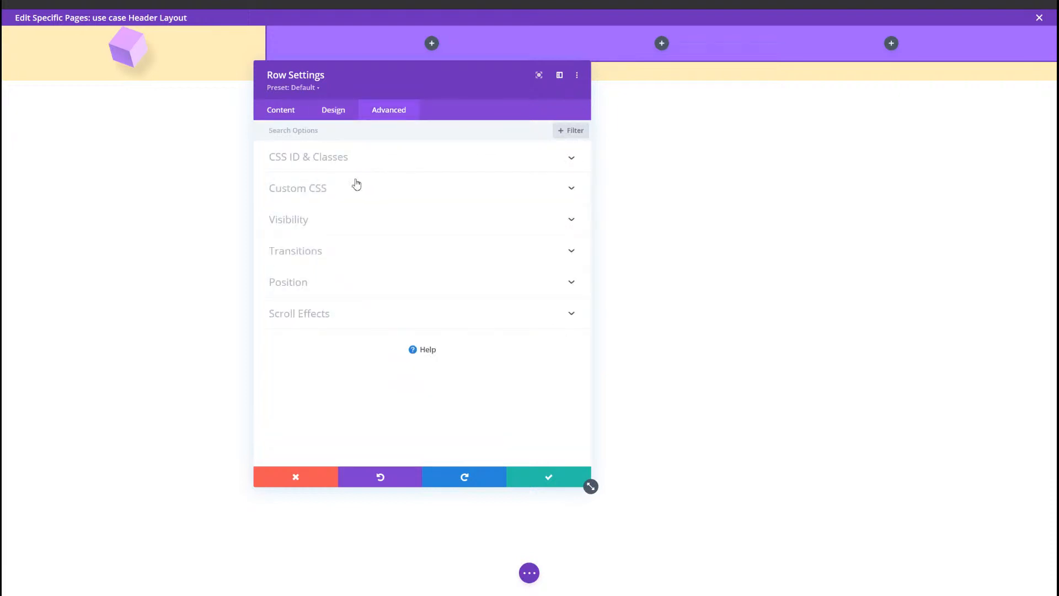
left_click(355, 183)
left_click(323, 258)
type("display: flex; justify-content: center; align-items: center;")
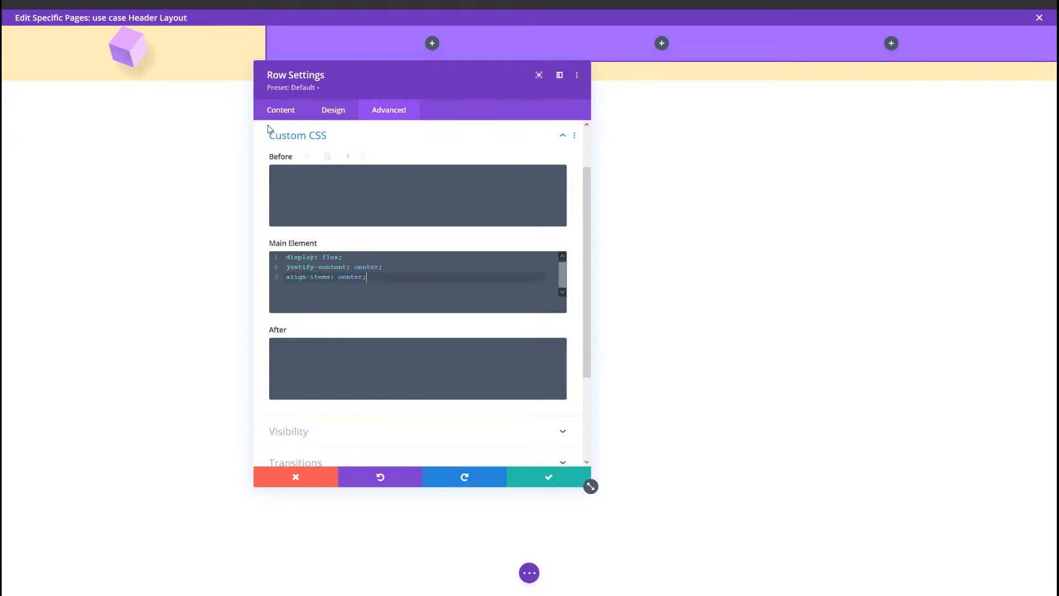
Disable the row's first column on phone and tablet and save the column settings.
left_click(279, 110)
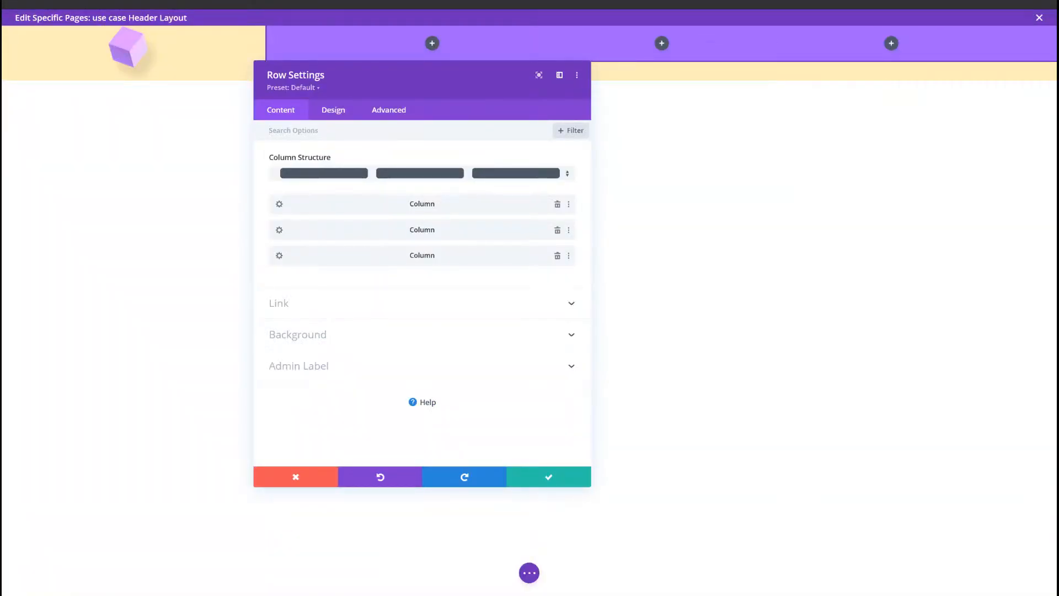
left_click(279, 204)
left_click(407, 111)
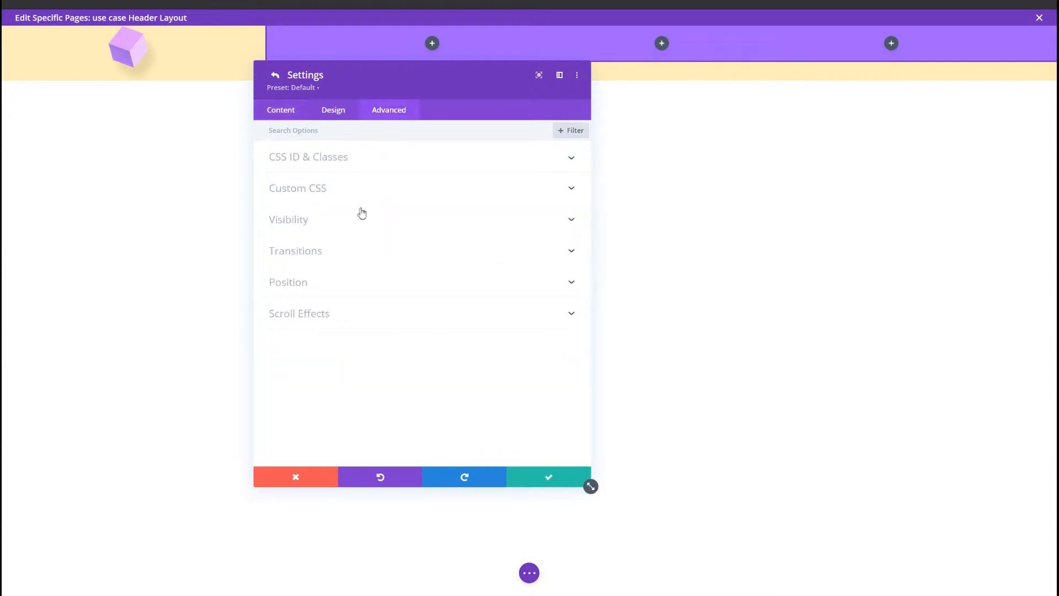
left_click(354, 220)
left_click(276, 236)
left_click(275, 219)
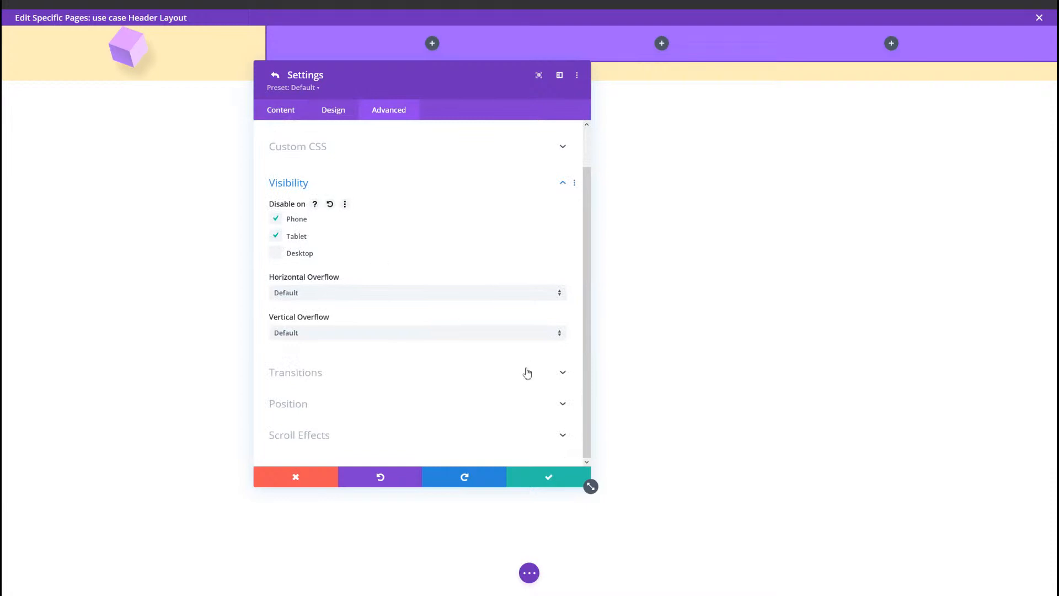
left_click(532, 488)
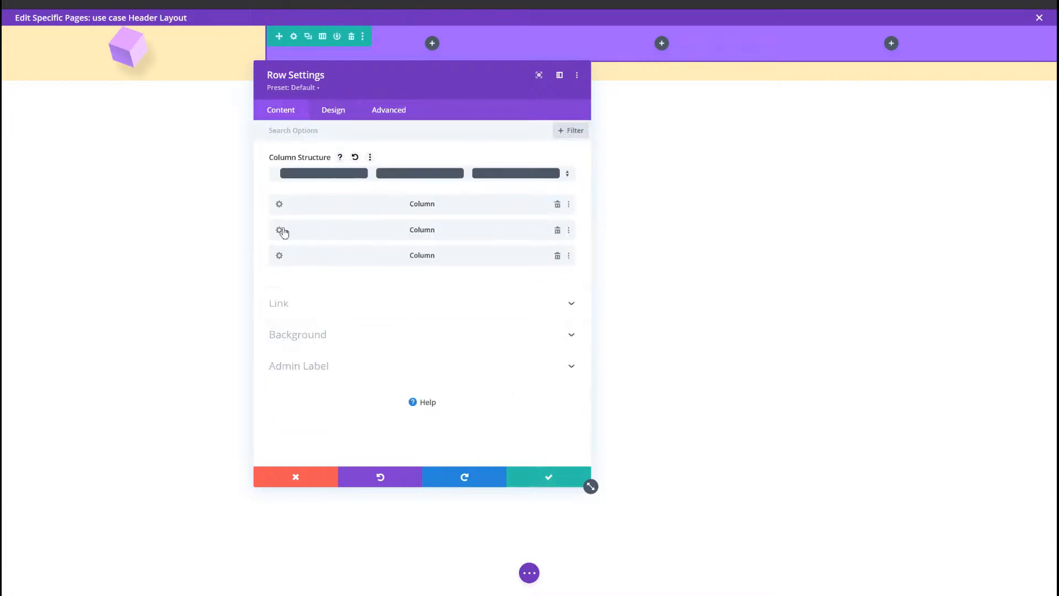
Disable the row's second column on tablet and save the column settings.
left_click(279, 227)
left_click(391, 110)
left_click(365, 193)
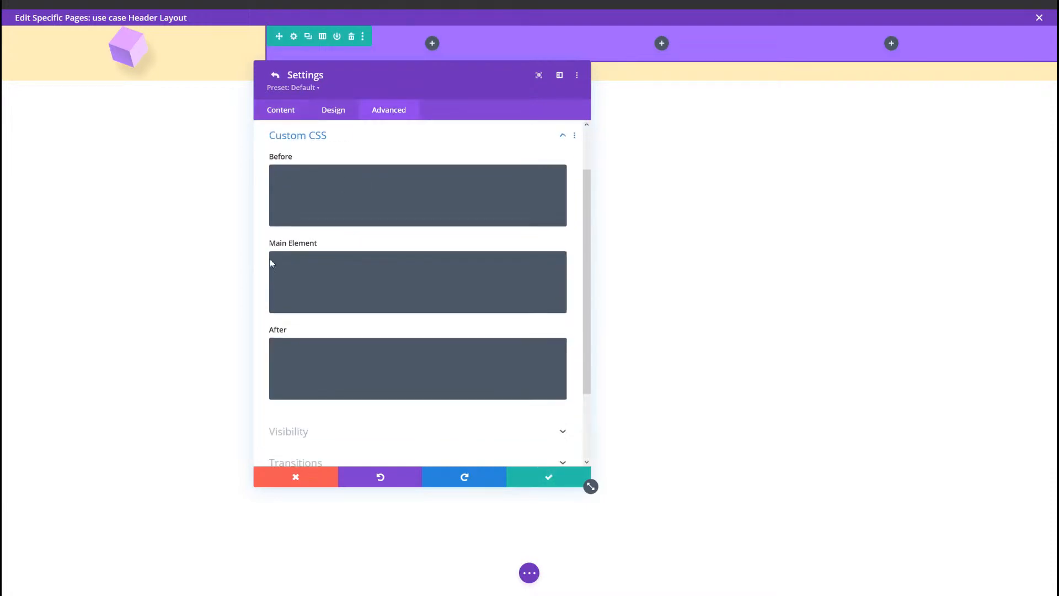
scroll(363, 166, "up", 1)
scroll(349, 199, "down", 3)
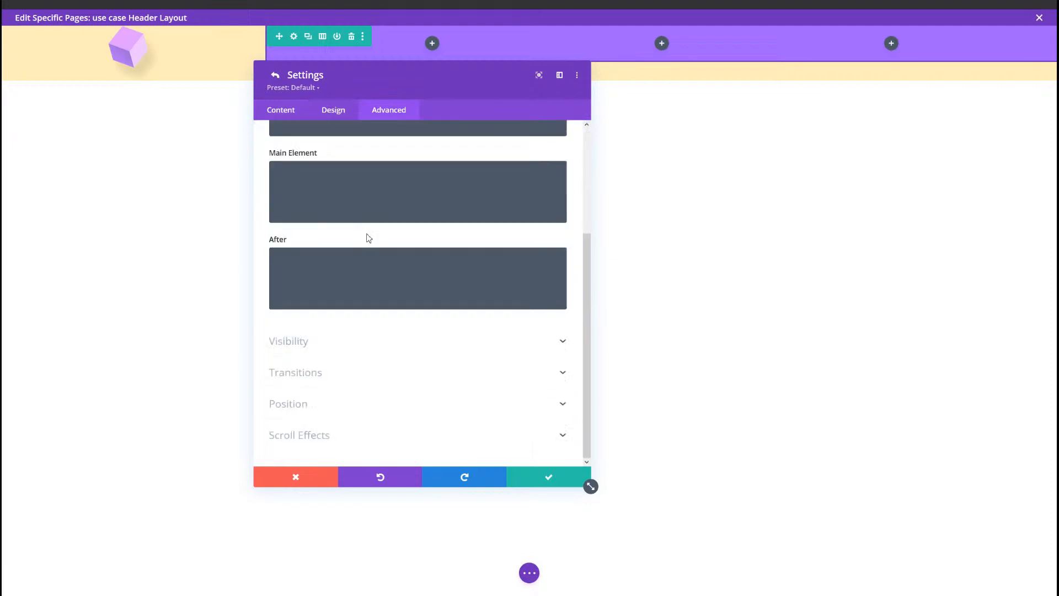
left_click(324, 343)
left_click(279, 234)
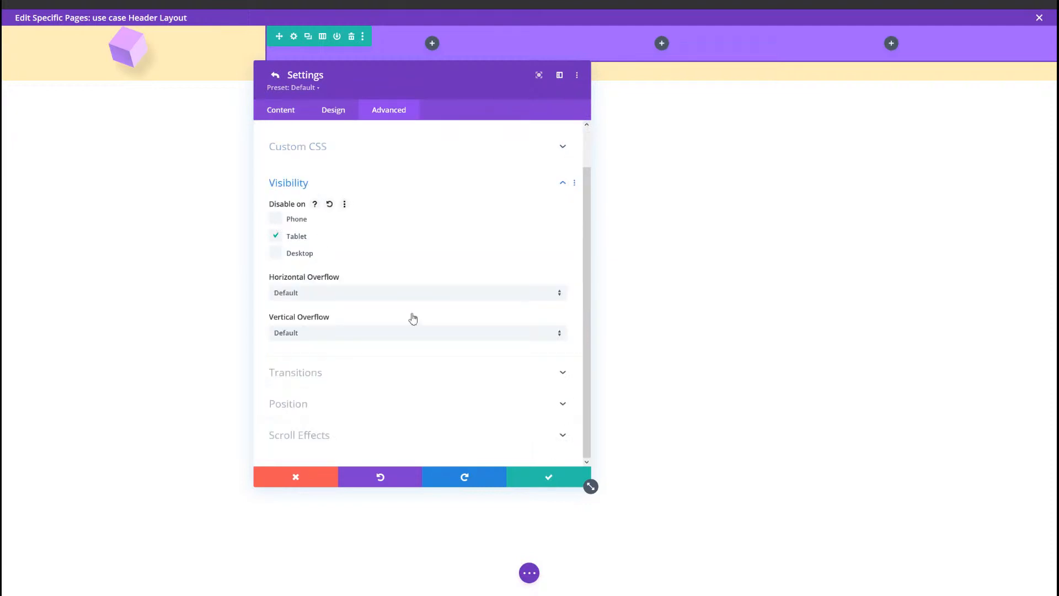
left_click(522, 478)
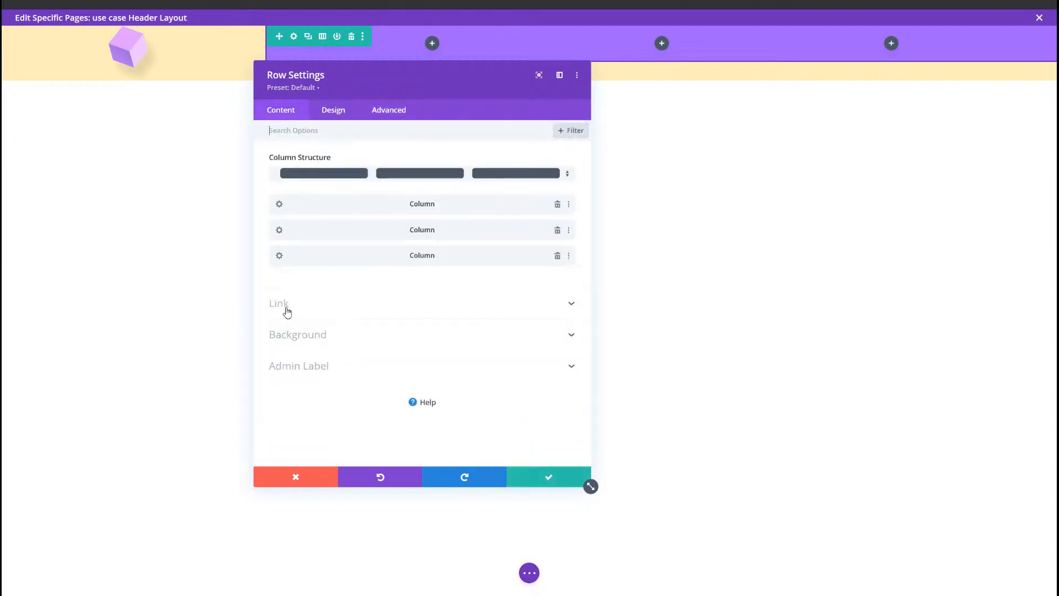
Open the third column's device visibility options and save the column and row settings.
left_click(279, 256)
left_click(403, 110)
left_click(387, 182)
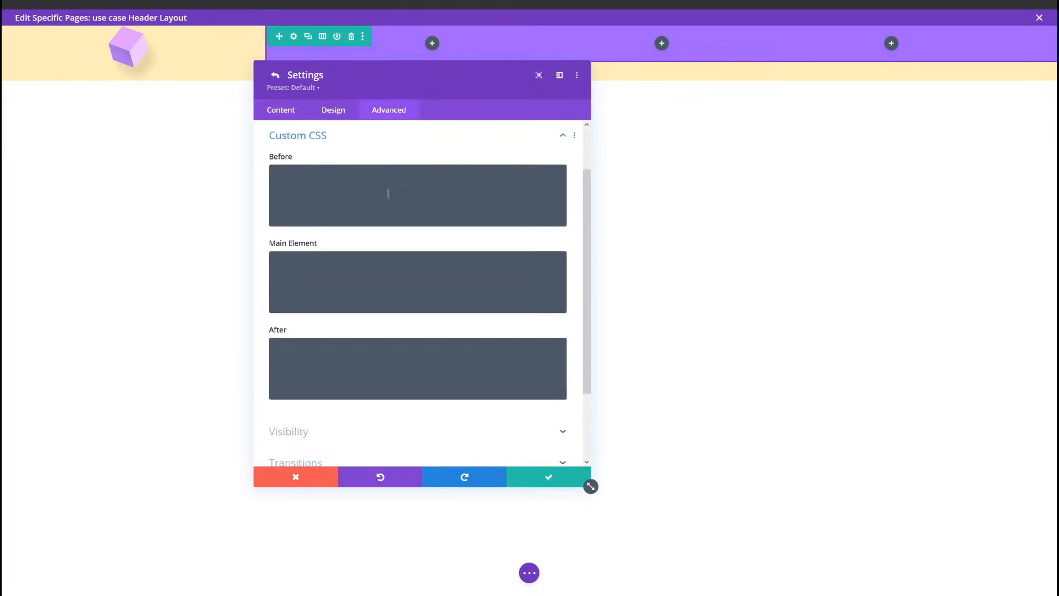
scroll(354, 319, "down", 2)
left_click(350, 356)
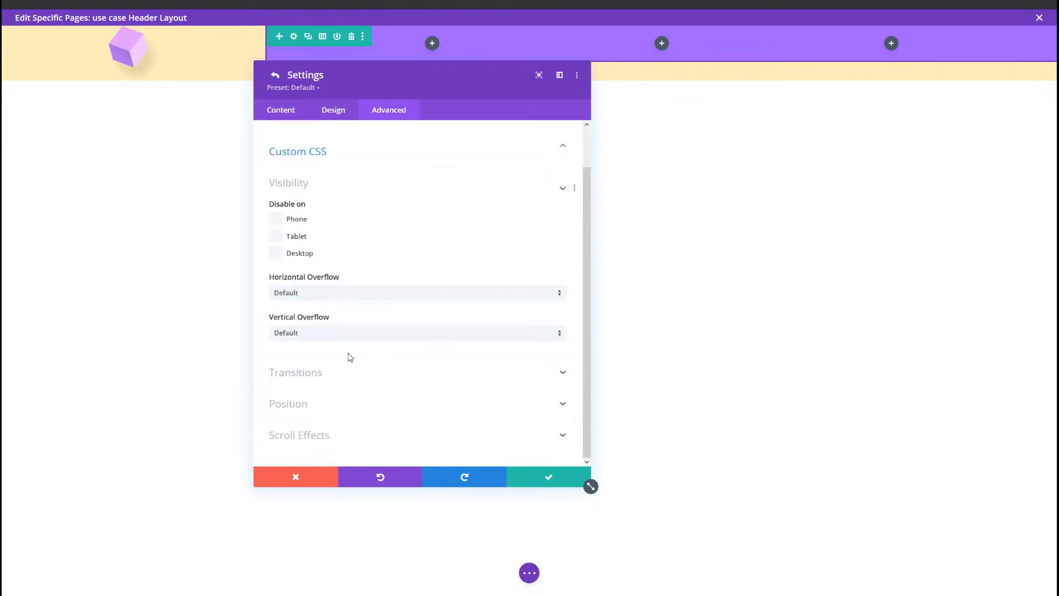
left_click(535, 476)
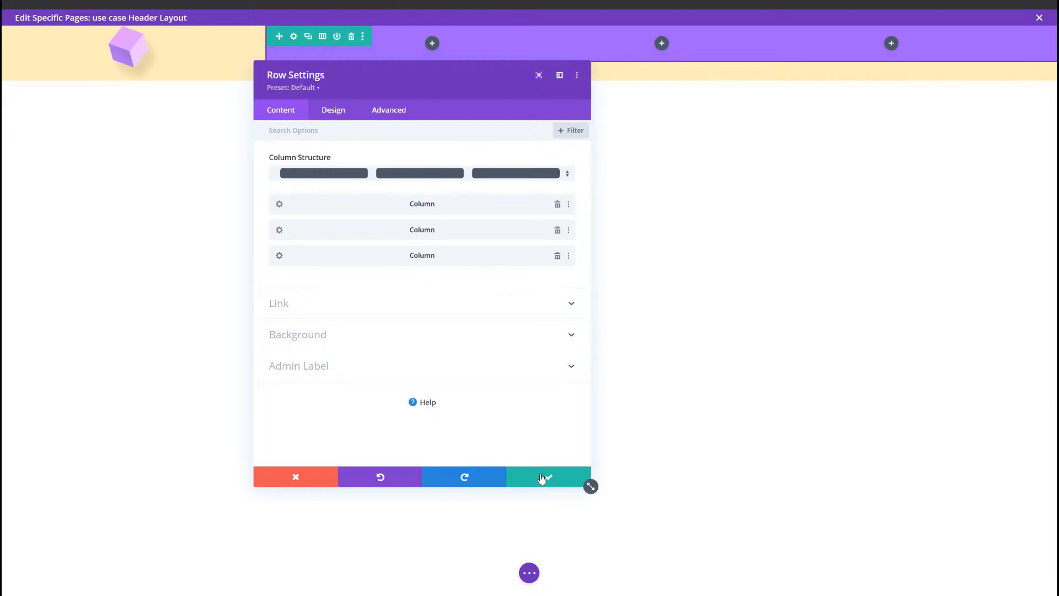
left_click(587, 482)
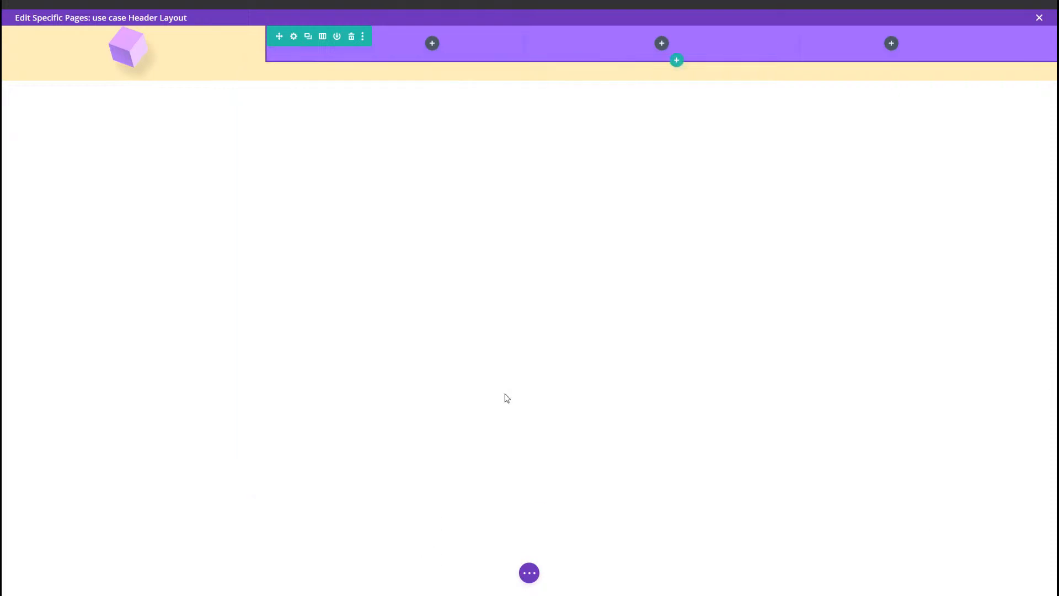
Add a Social Media Follow module to the row's first column and include an Instagram network in it.
left_click(432, 43)
key("Return")
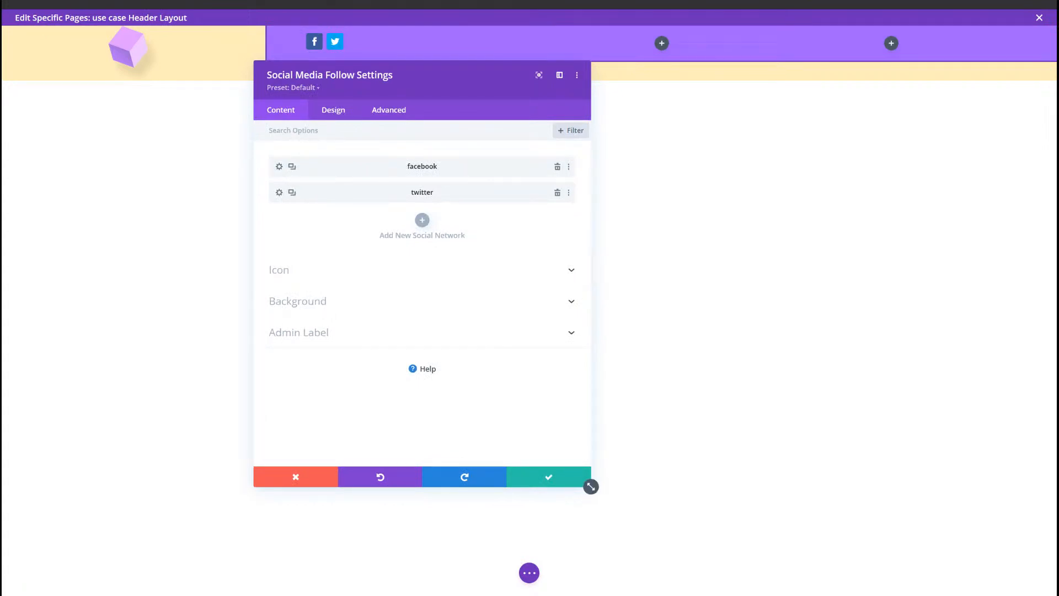
left_click(422, 220)
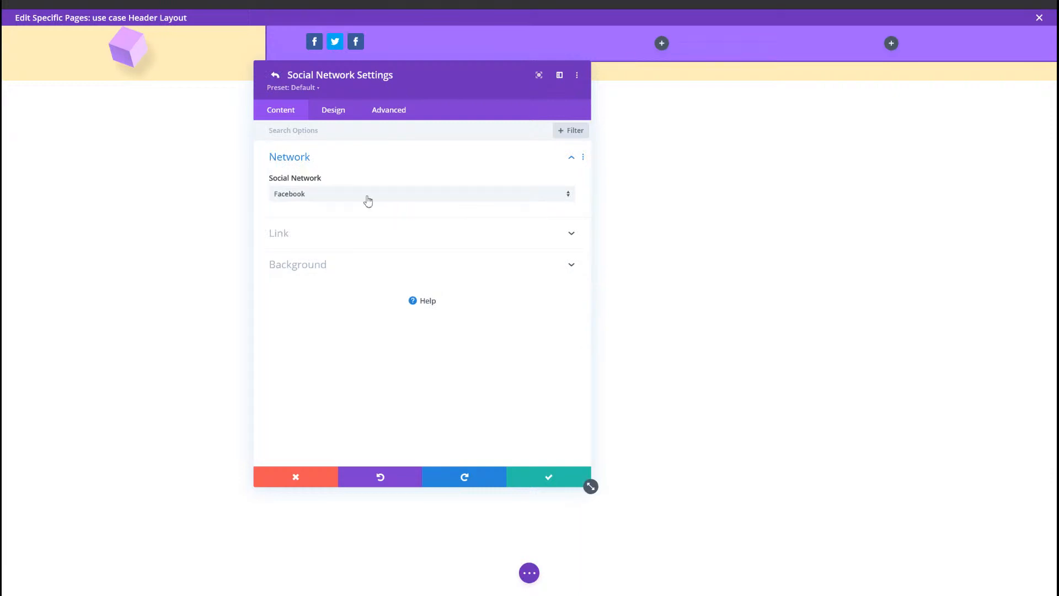
left_click(368, 195)
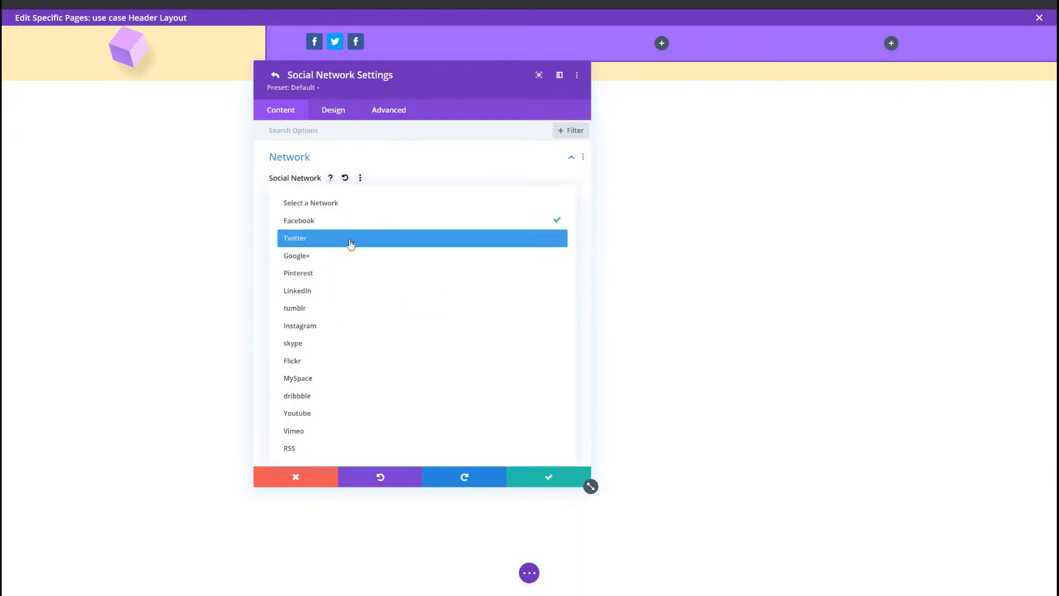
left_click(340, 329)
left_click(537, 480)
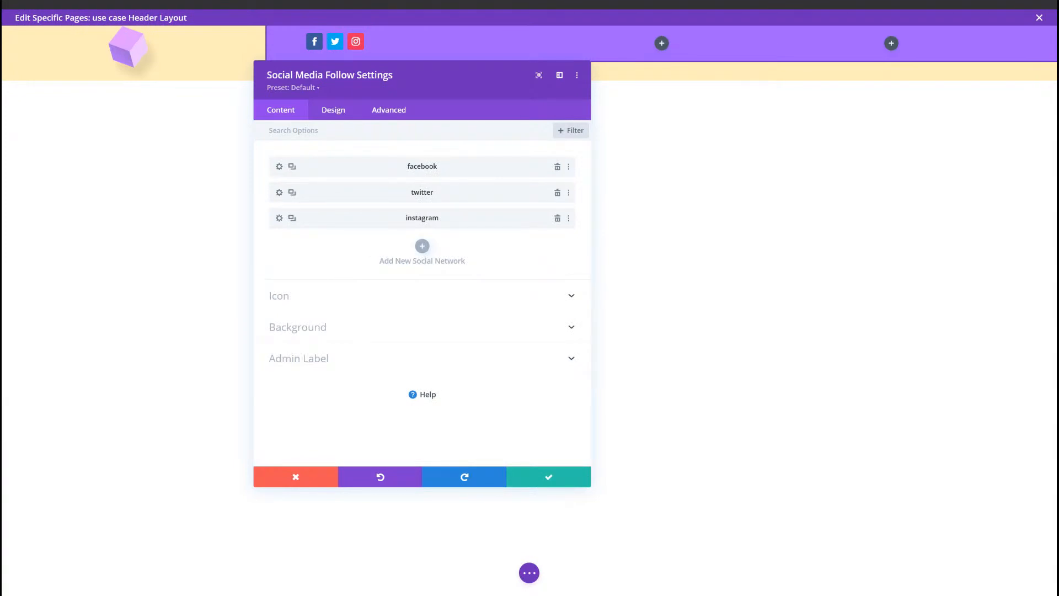
Change the Facebook icon's background to the pale yellow used by the header section.
left_click(279, 167)
left_click(340, 267)
left_click(325, 281)
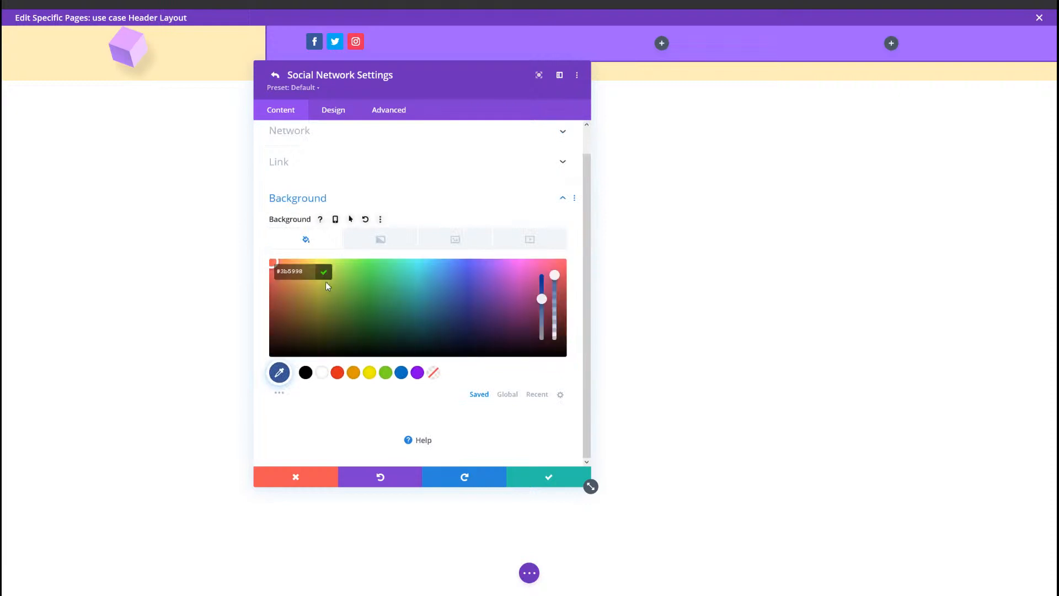
left_click(548, 478)
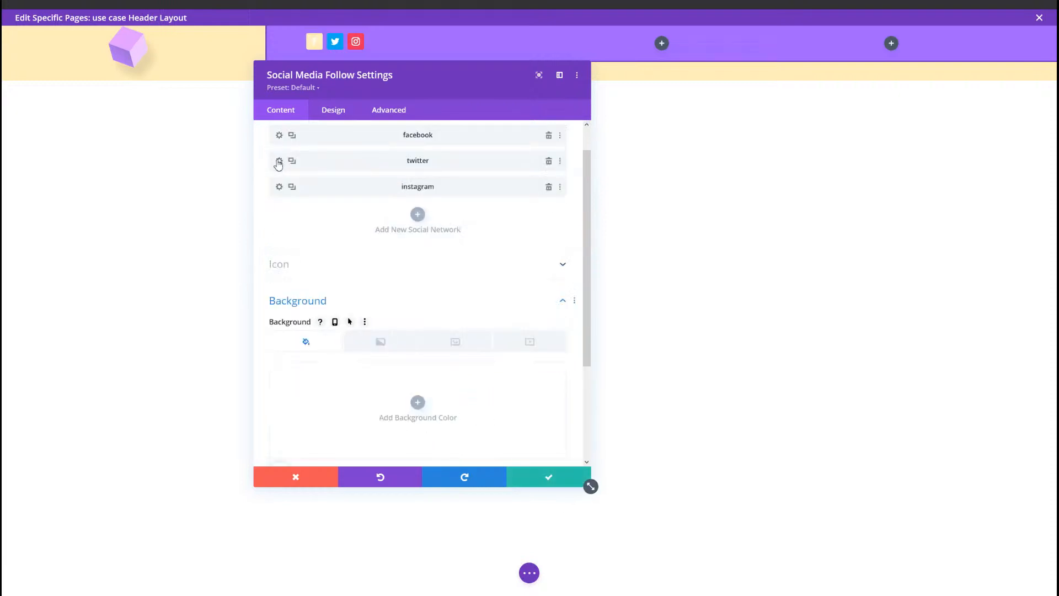
Change the Twitter icon's background to the same pale yellow as the Facebook icon.
left_click(279, 161)
left_click(312, 270)
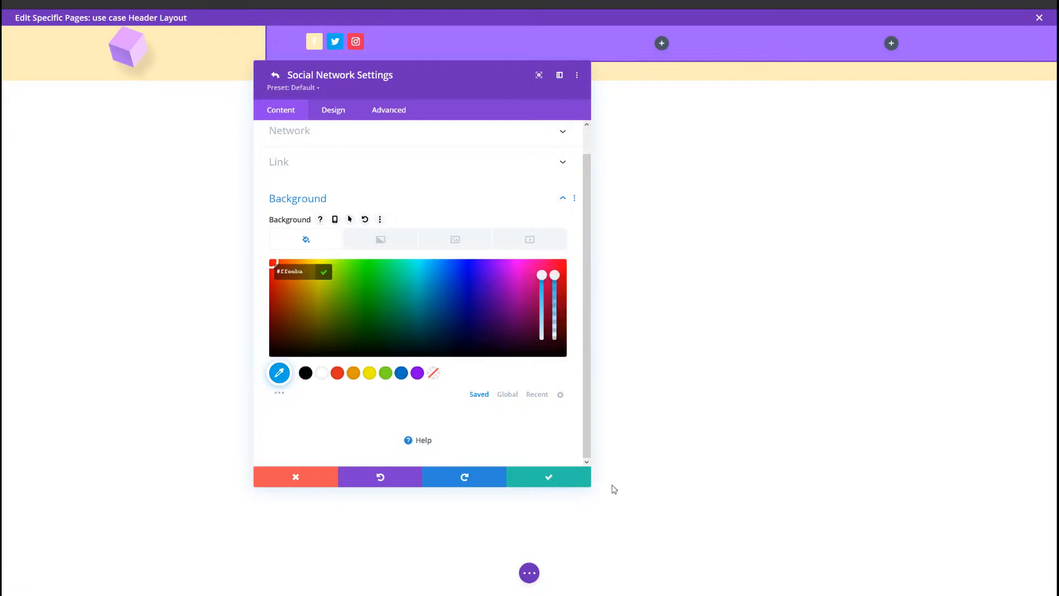
left_click(324, 272)
left_click(548, 477)
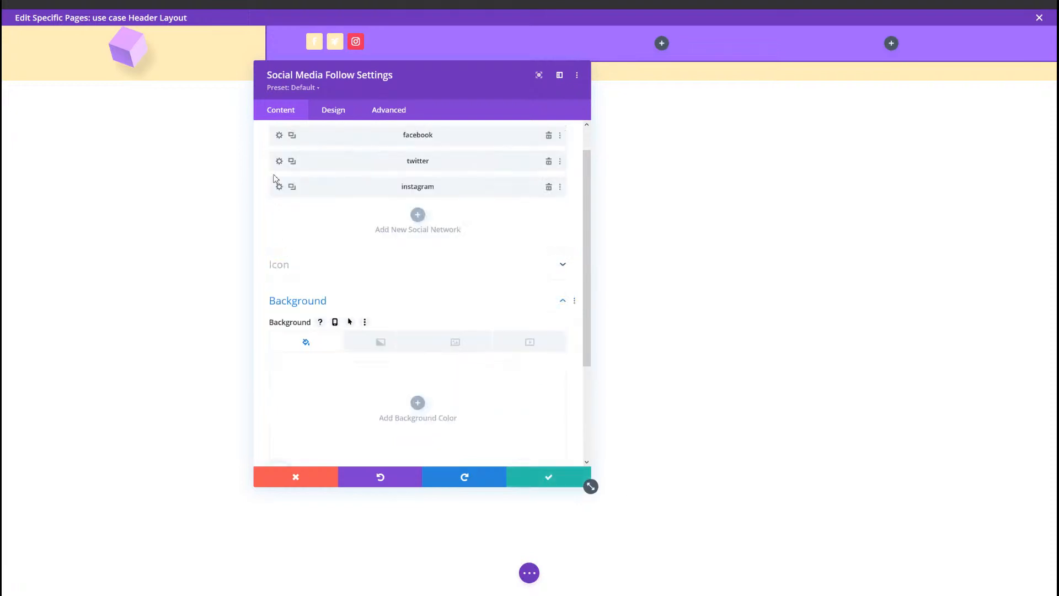
Change the Instagram icon's background to the same pale yellow as the other two icons.
left_click(280, 188)
left_click(310, 294)
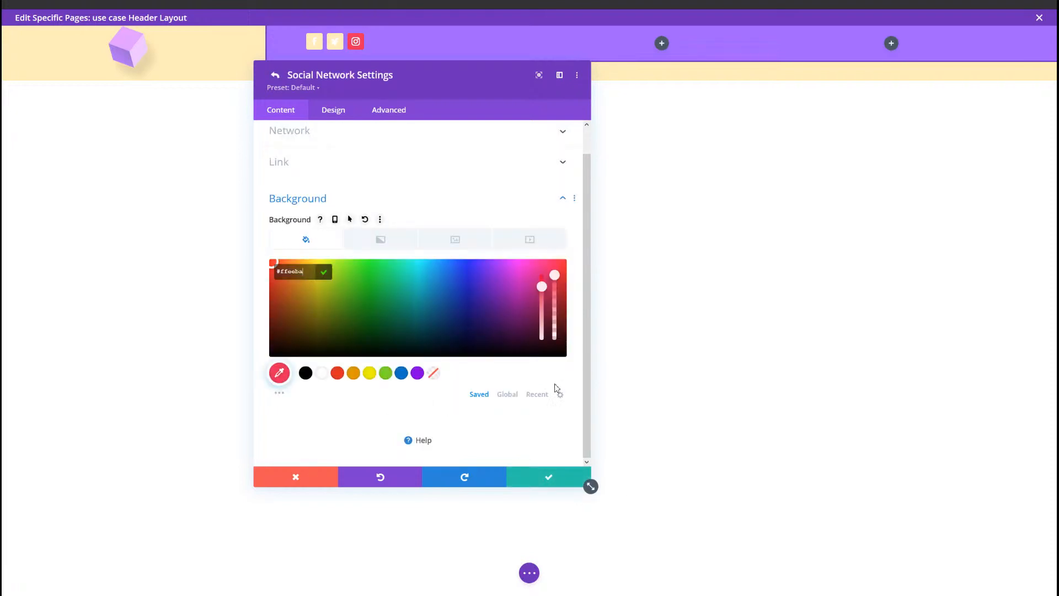
left_click(559, 477)
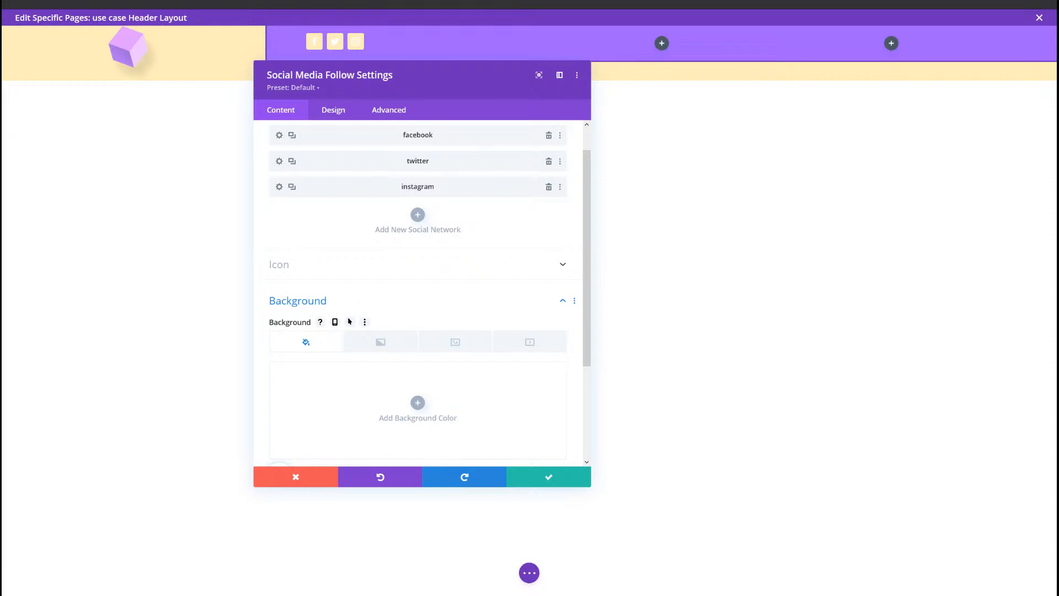
Set the icon color of the Social Media Follow module to #6c2eb9.
left_click(338, 113)
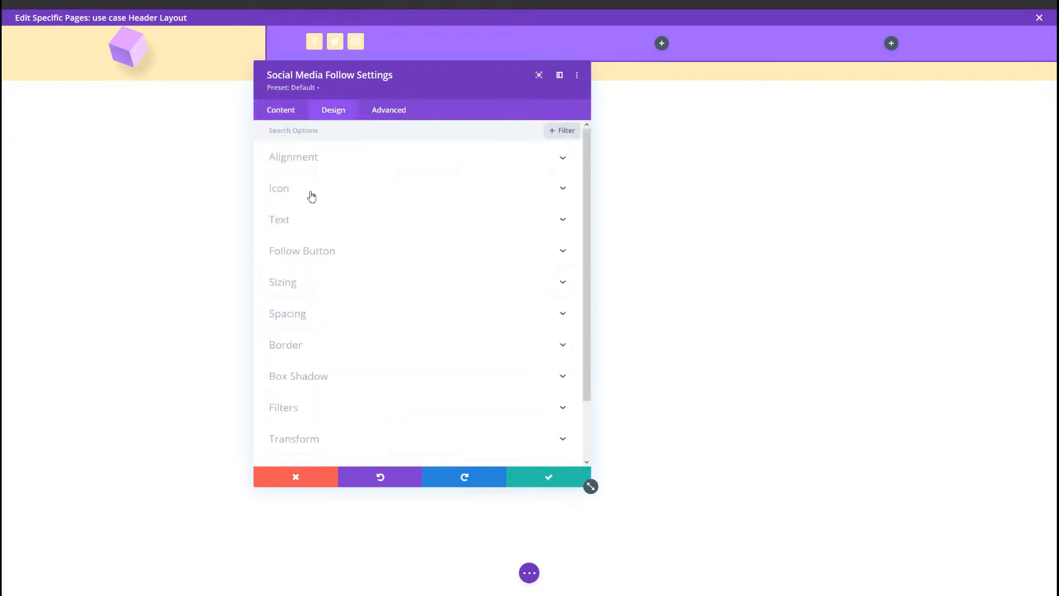
left_click(308, 191)
left_click(279, 178)
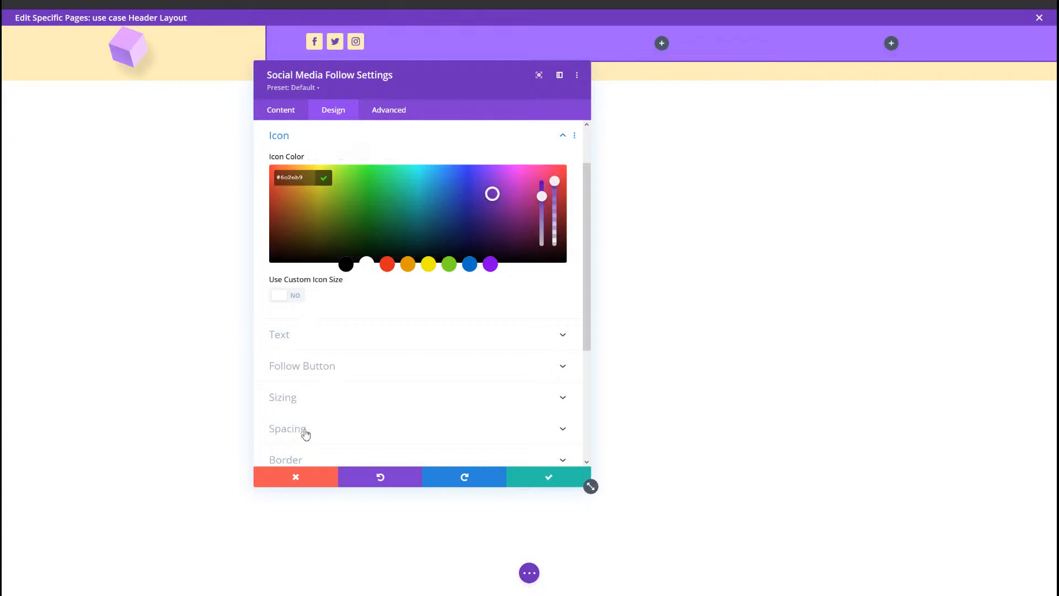
Round all four corners of the social media icons to 100px and save the module.
scroll(312, 397, "down", 2)
scroll(295, 337, "down", 1)
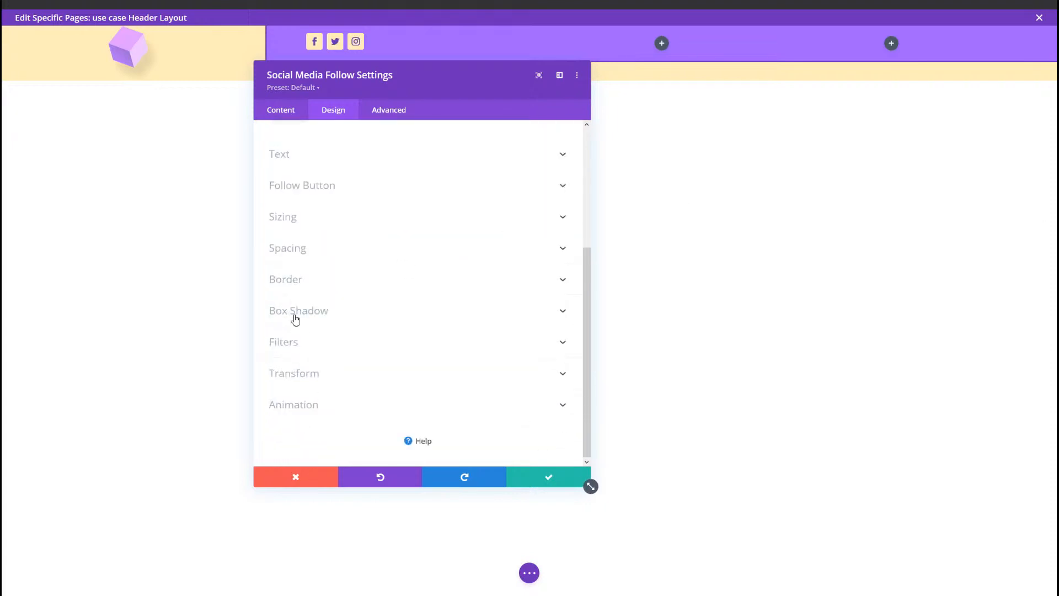
left_click(285, 279)
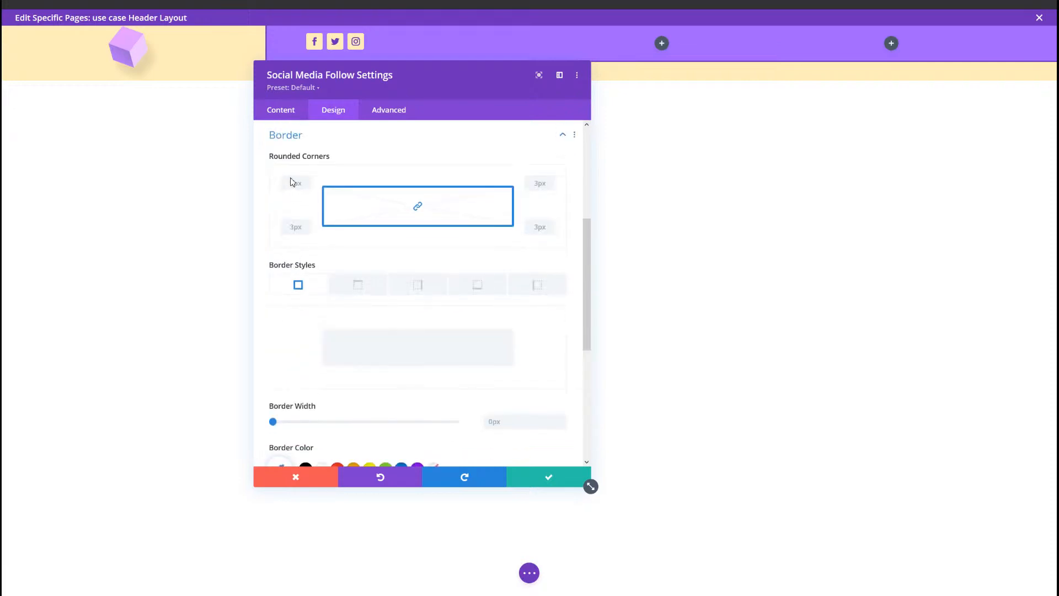
left_click(303, 175)
type("100p")
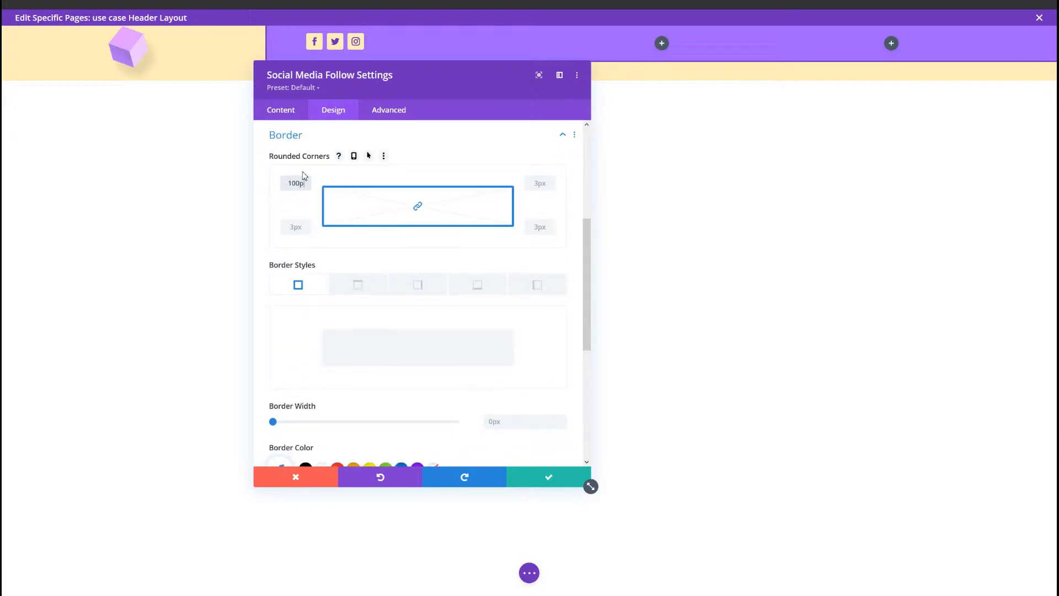
type("x")
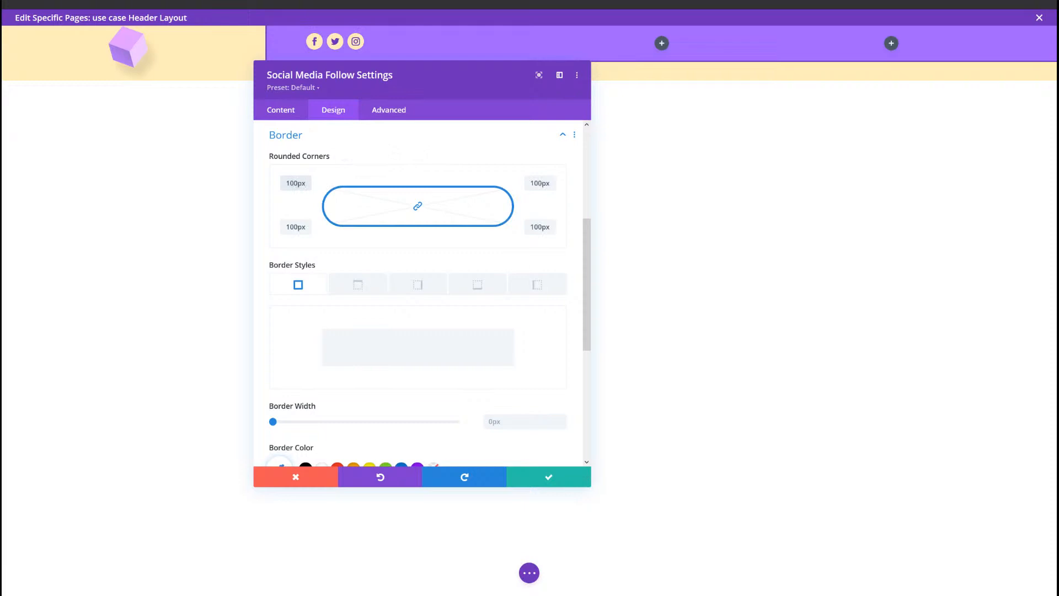
left_click(546, 479)
Add a Text module to the row's middle column and shorten its body to "Your content goes here.".
left_click(661, 46)
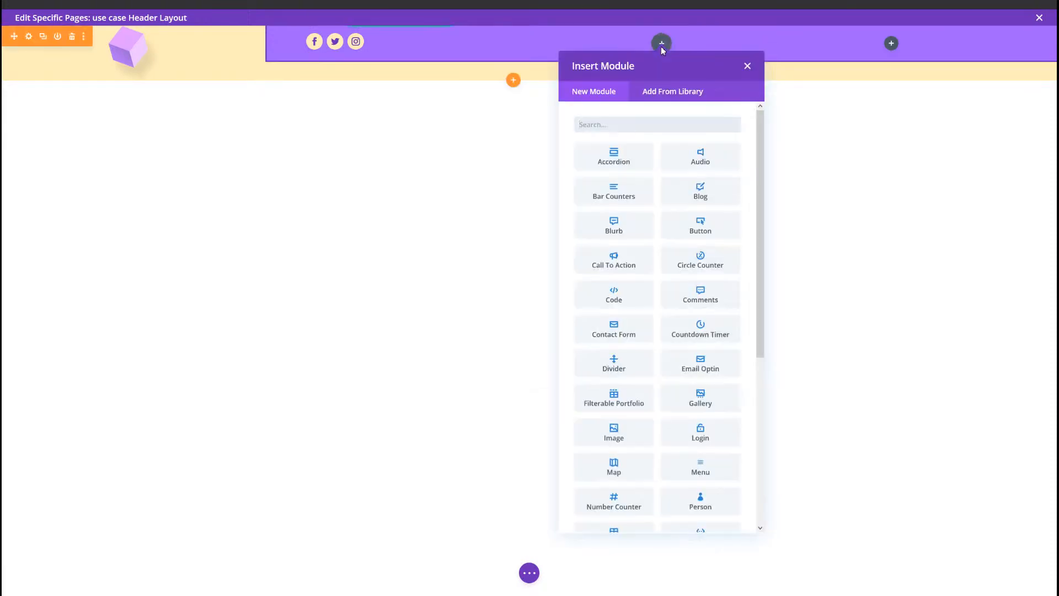
type("tex")
key("Tab")
key("Return")
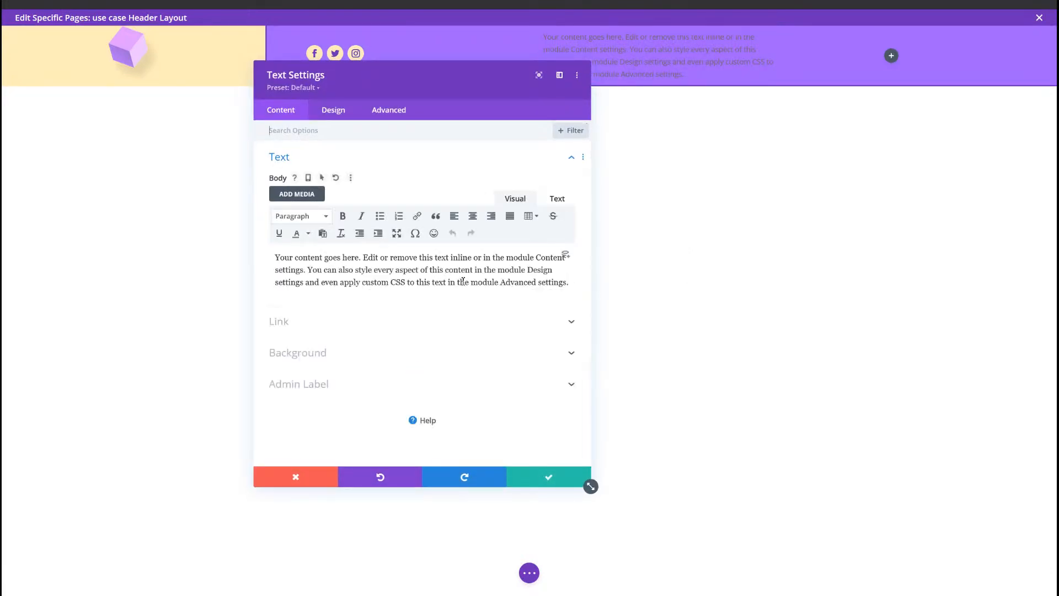
left_click_drag(571, 283, 365, 251)
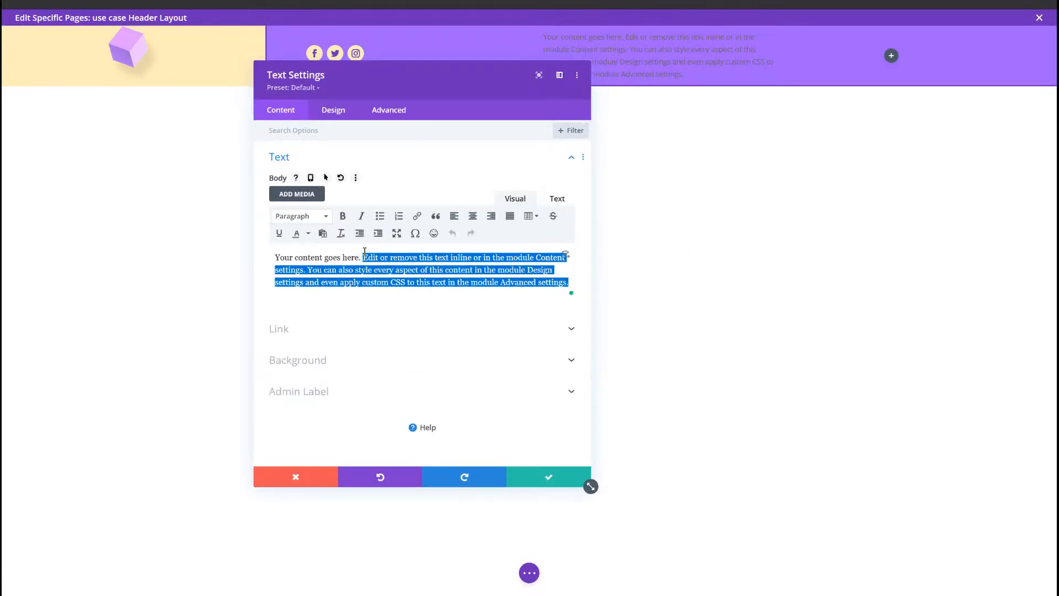
key("BackSpace")
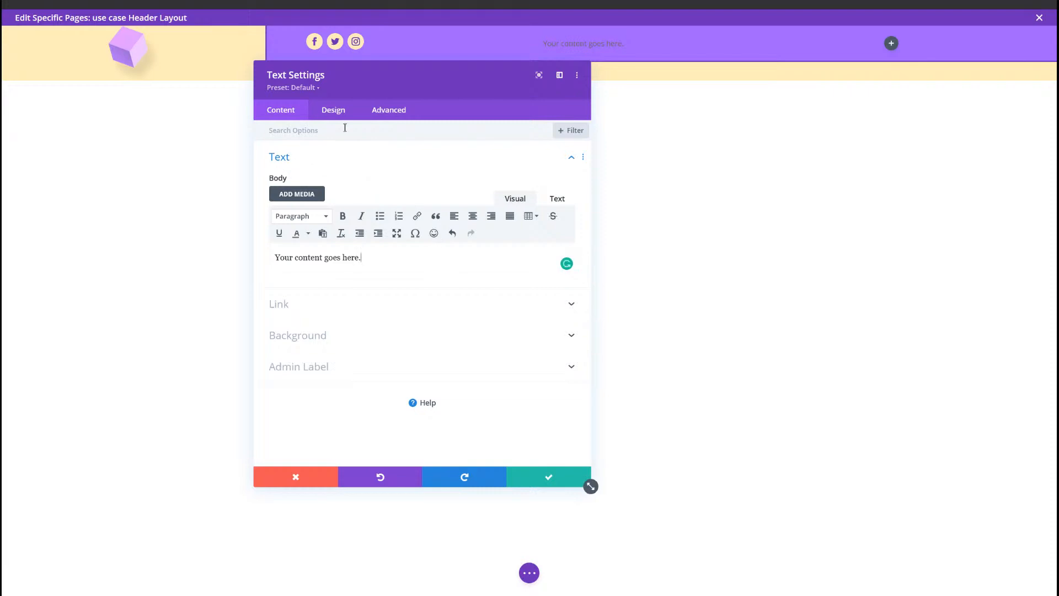
Set the Text module's font to Poppins and center its text alignment.
left_click(332, 113)
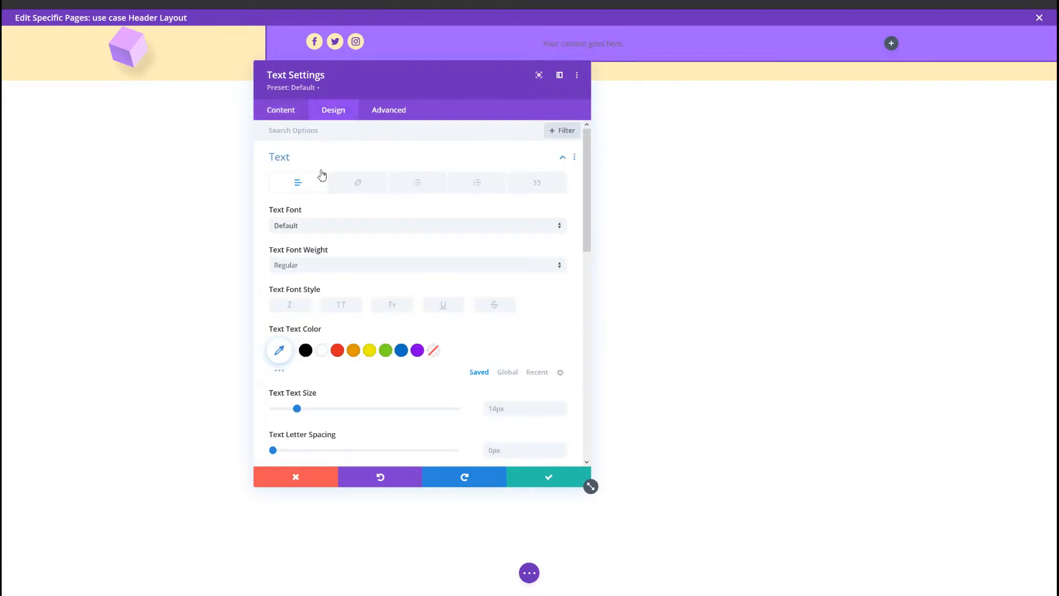
left_click(321, 226)
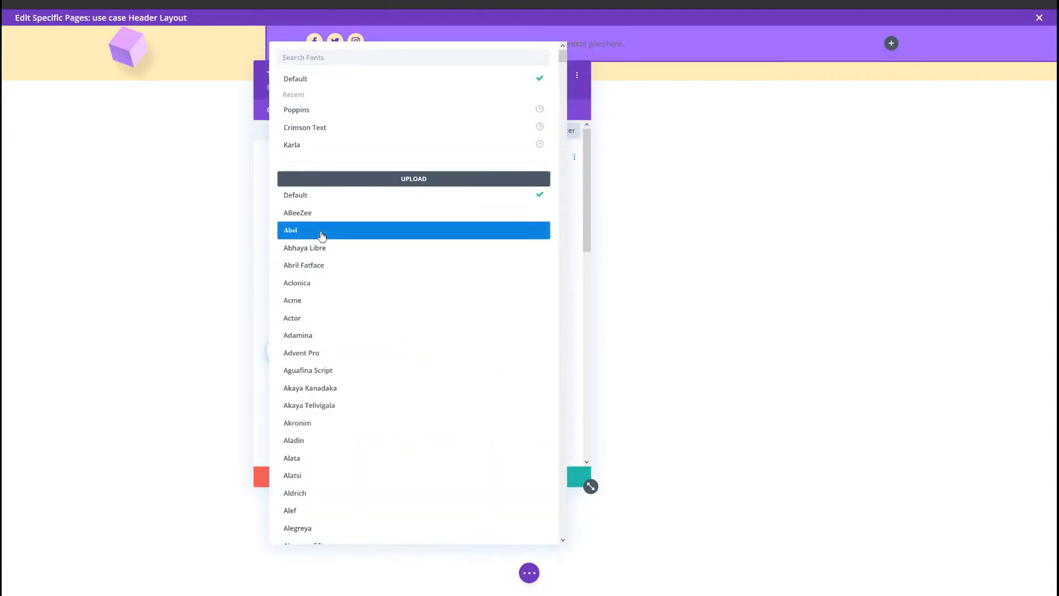
left_click(357, 110)
scroll(385, 319, "down", 6)
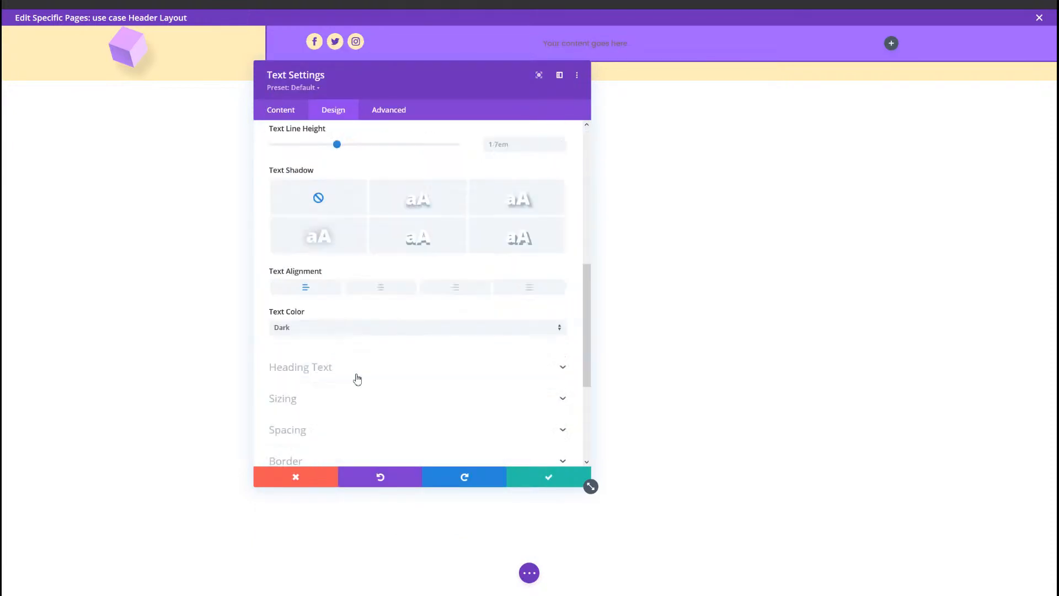
left_click(381, 279)
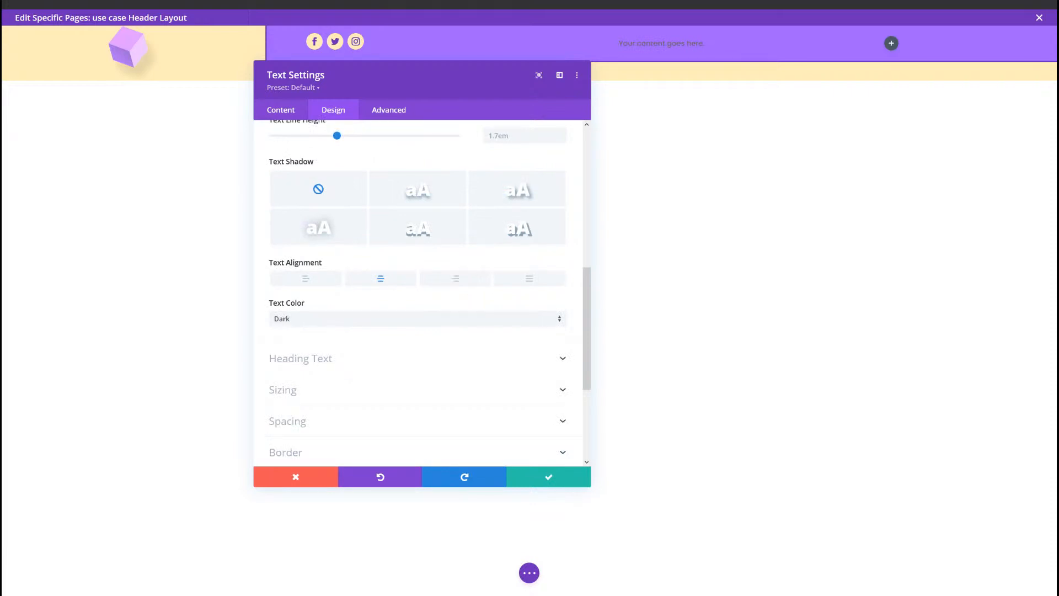
Set the Text module's text color to #ffeeba and save the module.
scroll(342, 267, "up", 4)
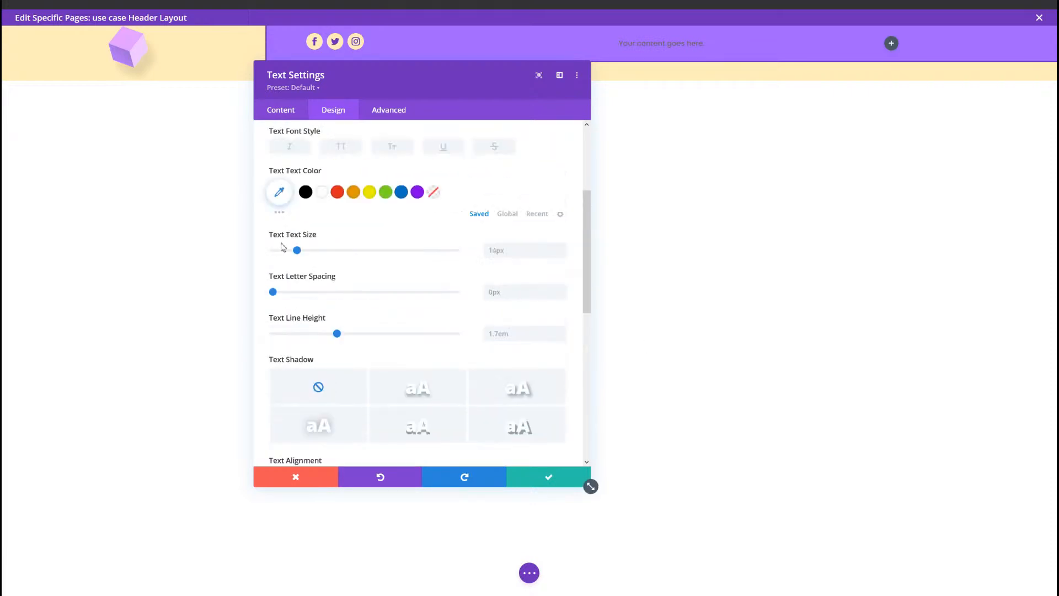
left_click(281, 193)
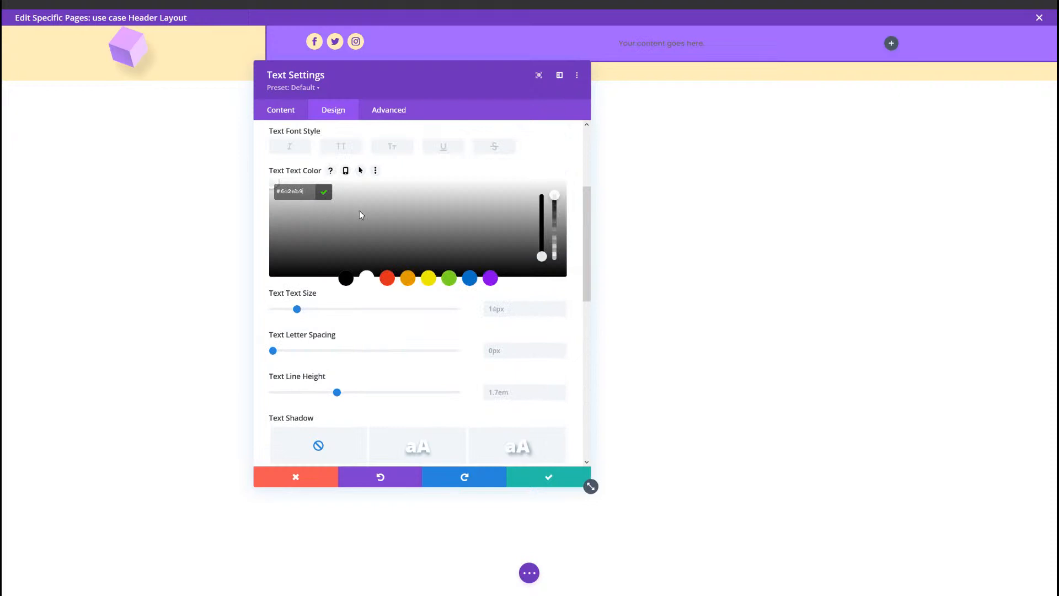
scroll(359, 211, "up", 1)
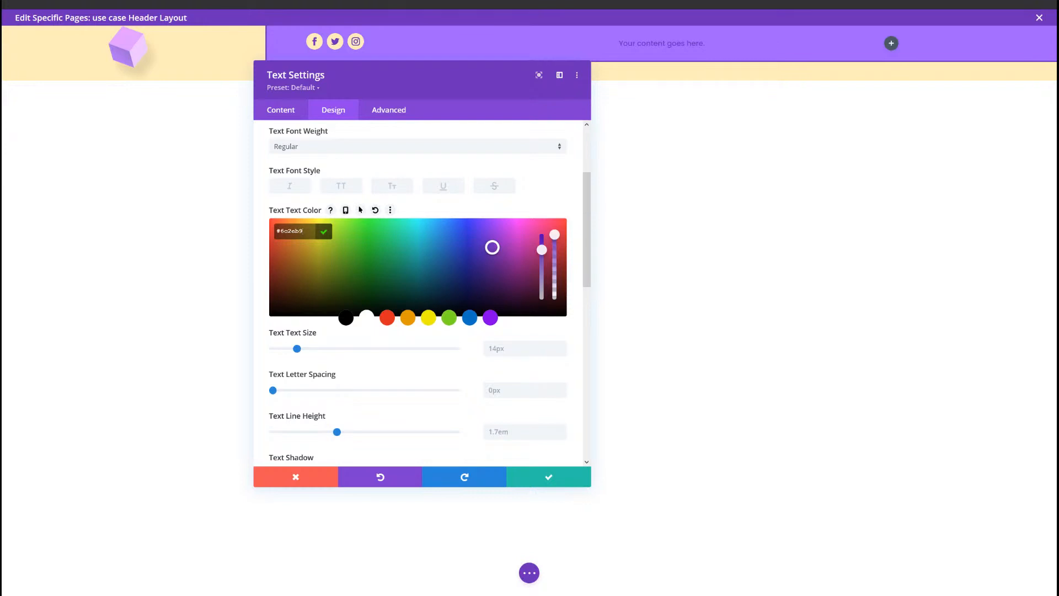
triple_click(284, 232)
type("#ffeeba")
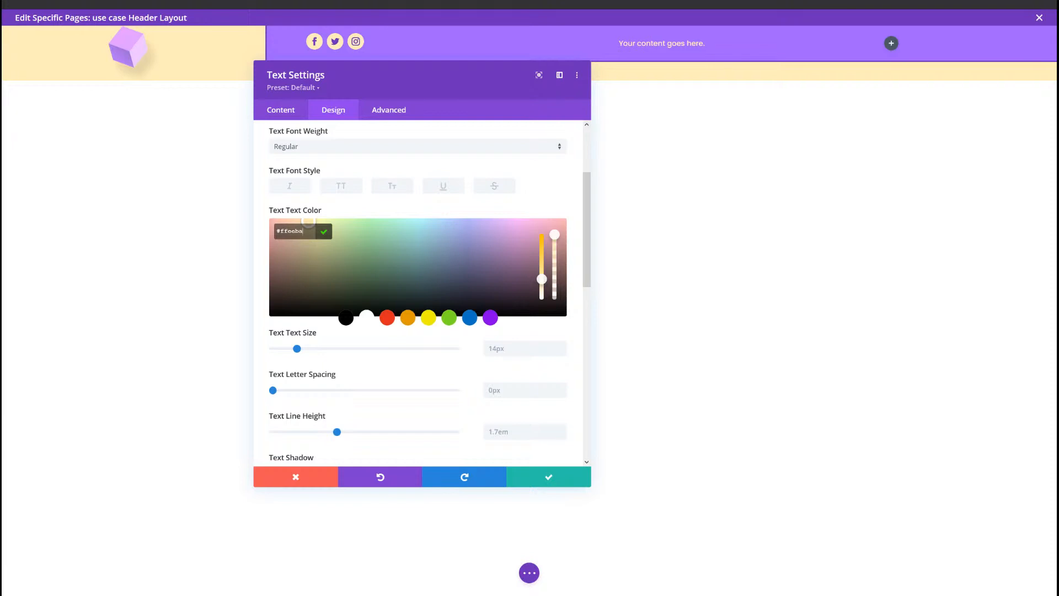
left_click(518, 477)
left_click(529, 478)
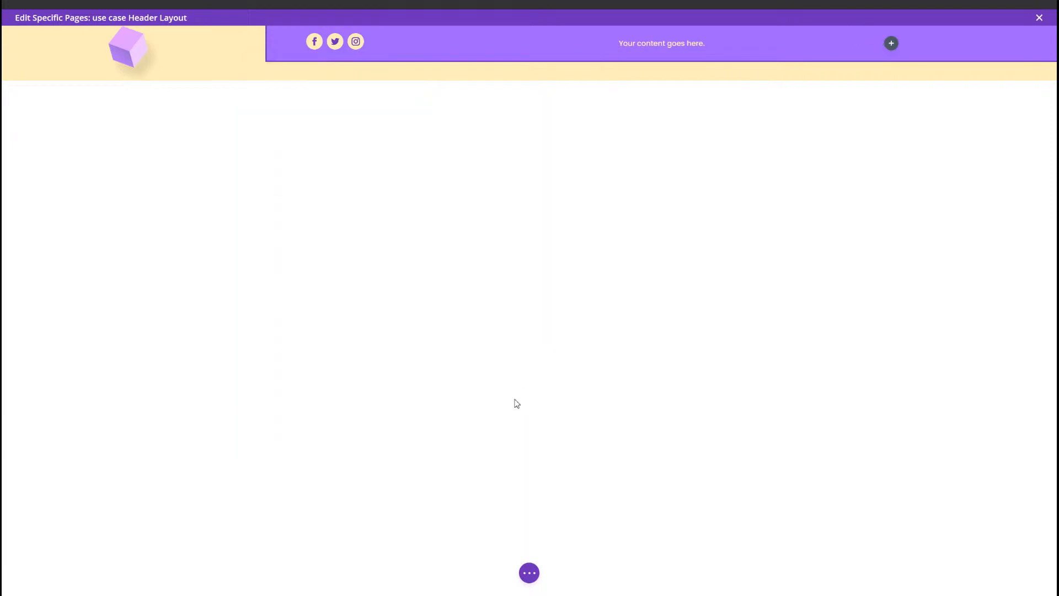
Insert a Button module into the empty third column of the purple row.
left_click(891, 43)
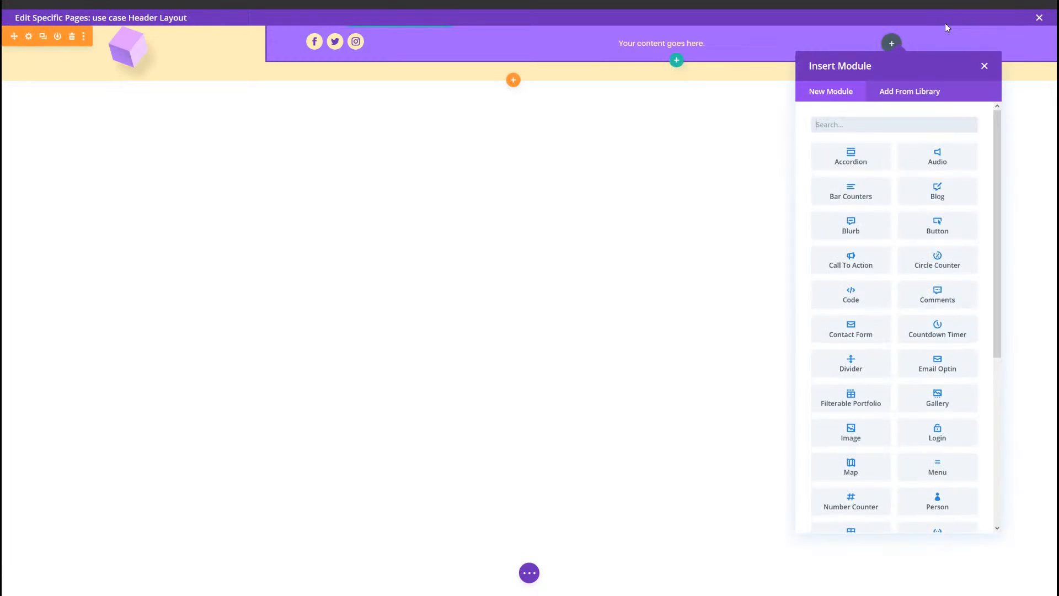
type("button")
key("Return")
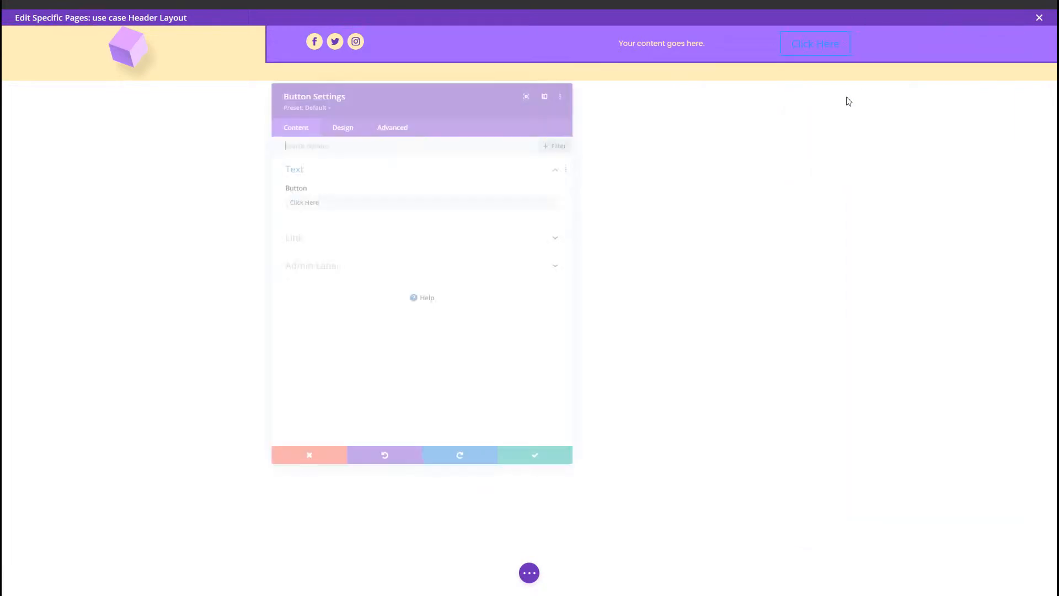
left_click(315, 198)
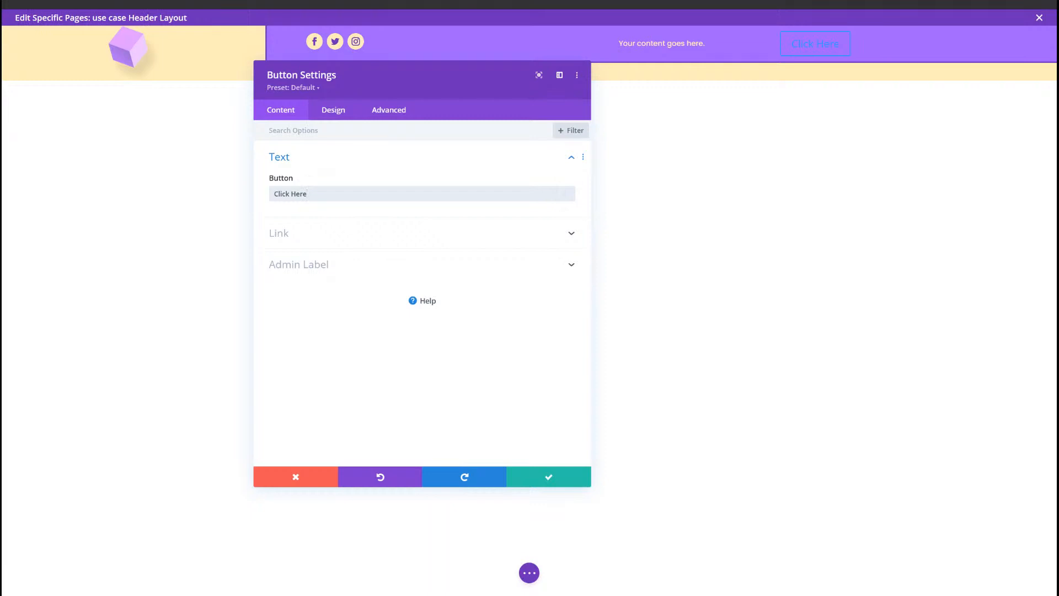
Align the button to the right on desktop and to the center on tablet and phone.
left_click(330, 110)
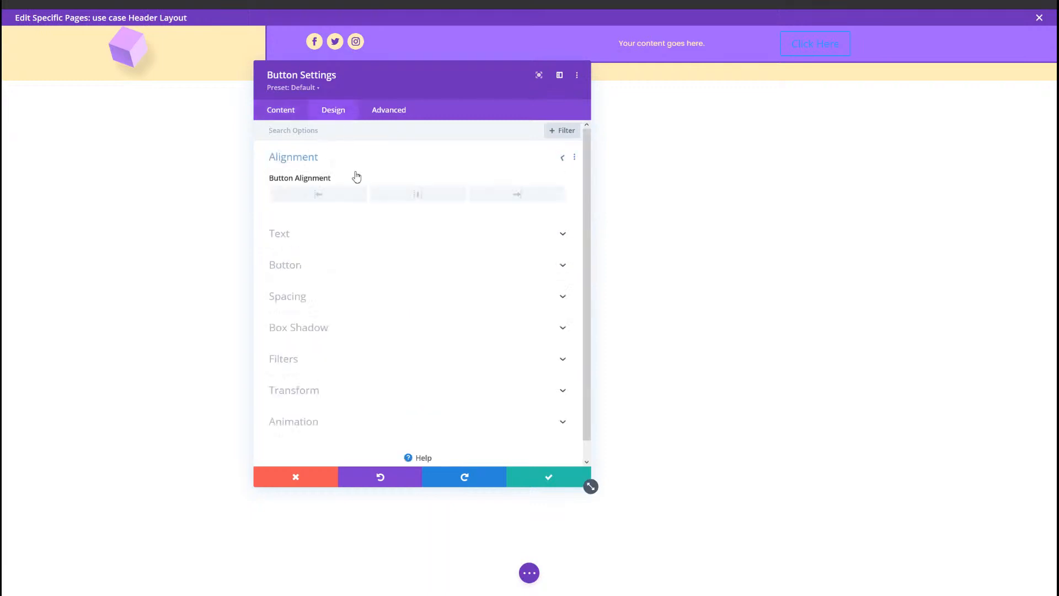
left_click(485, 193)
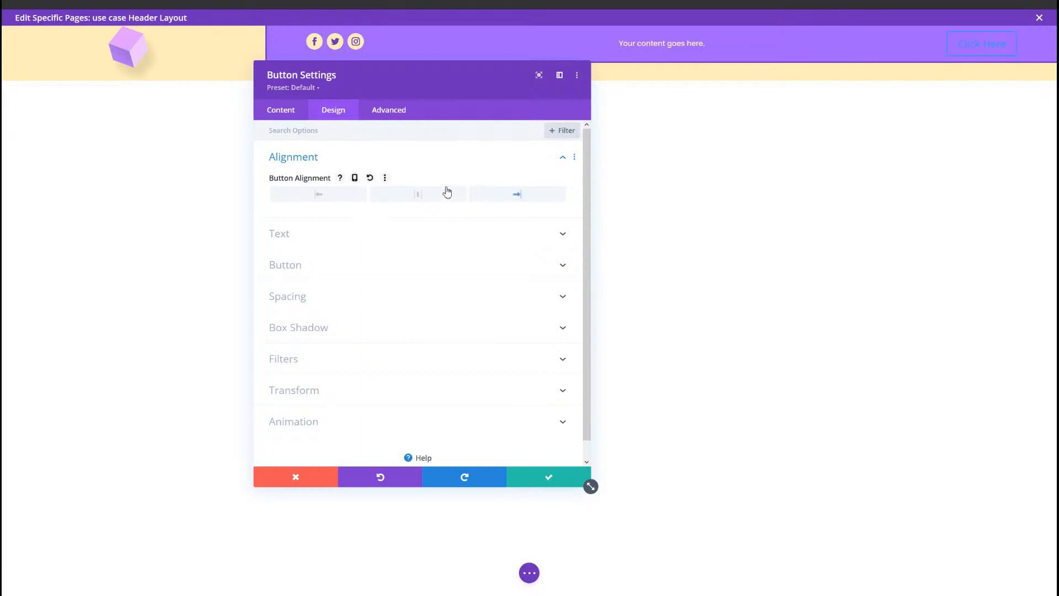
left_click(359, 178)
left_click(415, 202)
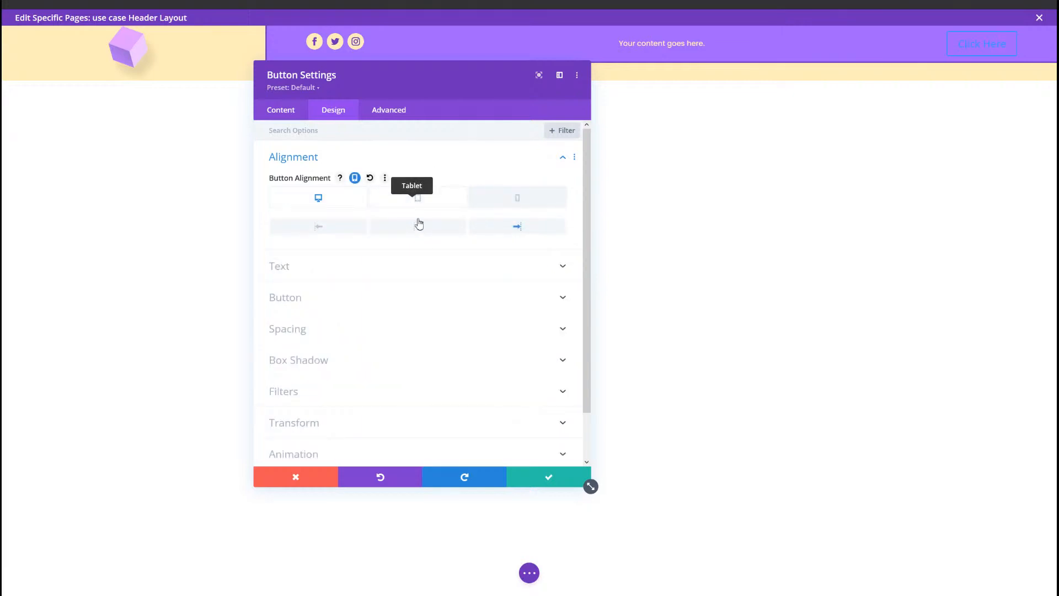
left_click(417, 225)
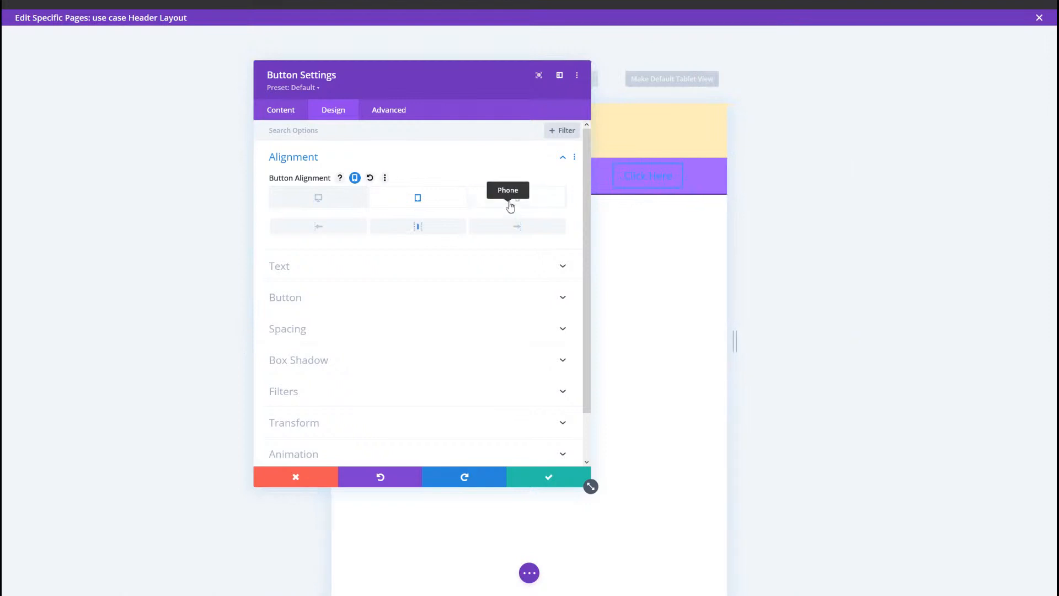
left_click(509, 204)
left_click_drag(386, 82, 624, 126)
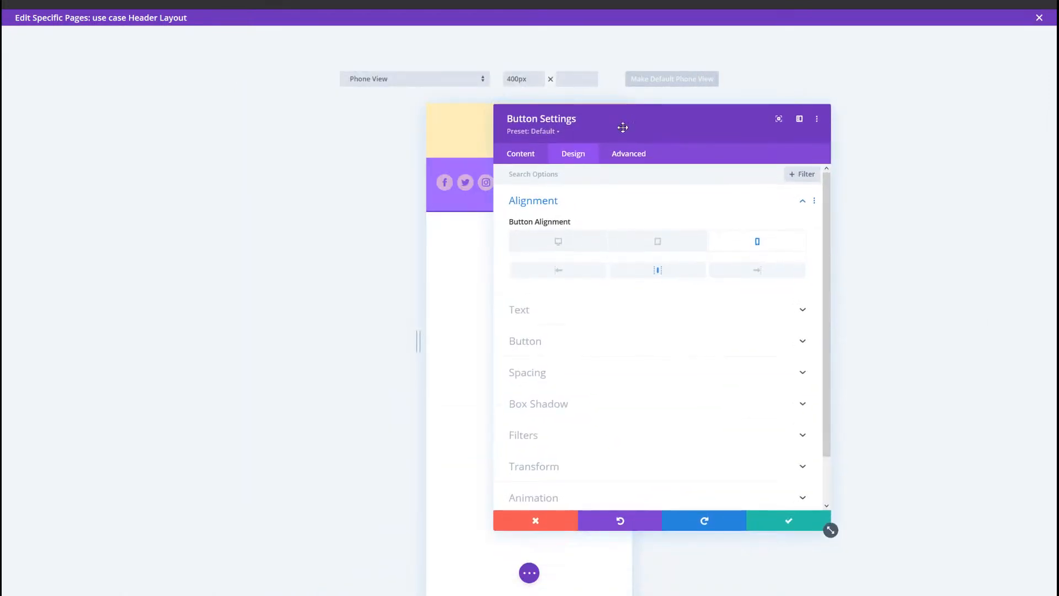
left_click(558, 249)
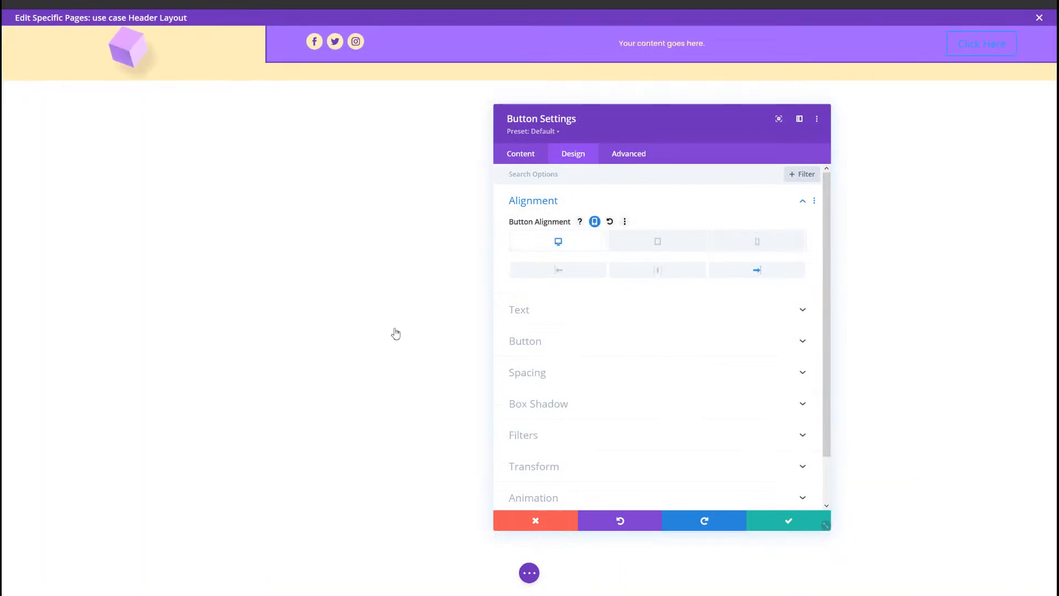
Enable custom styles for the button and set its text size to 14px.
left_click(605, 341)
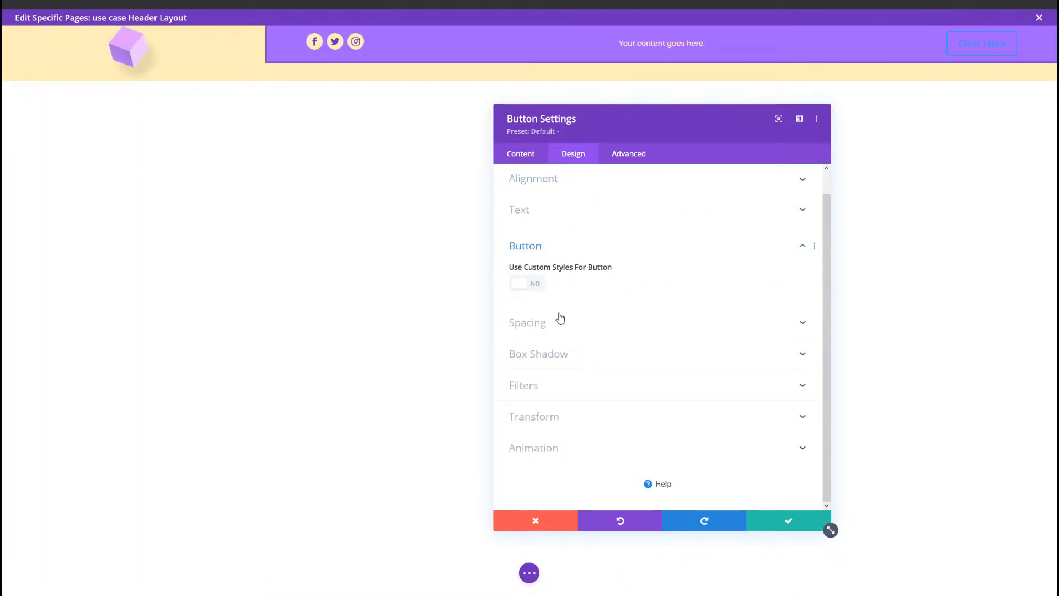
left_click(542, 287)
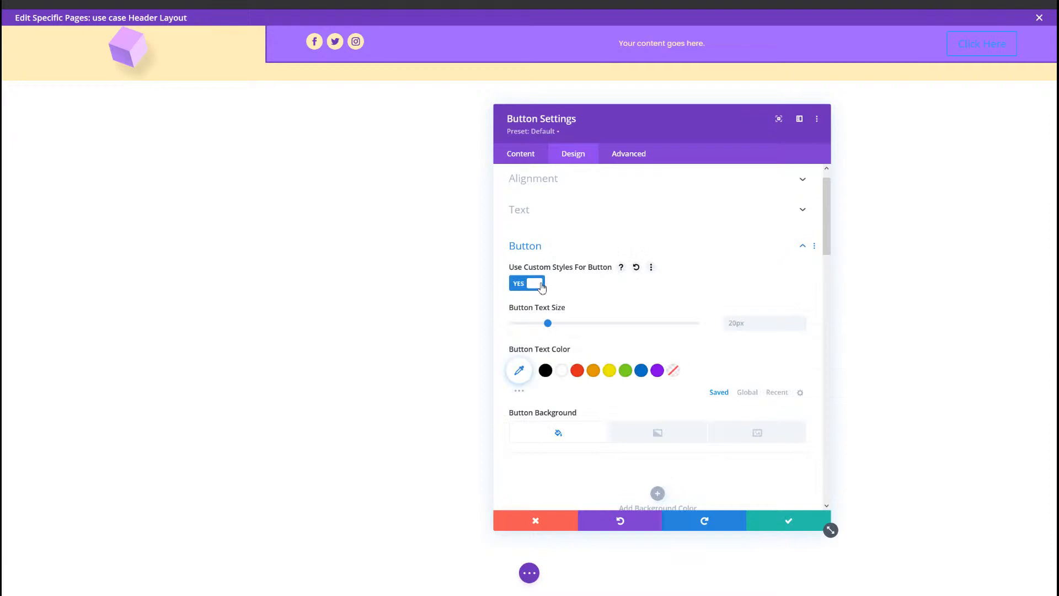
scroll(607, 290, "down", 2)
left_click(766, 251)
type("14")
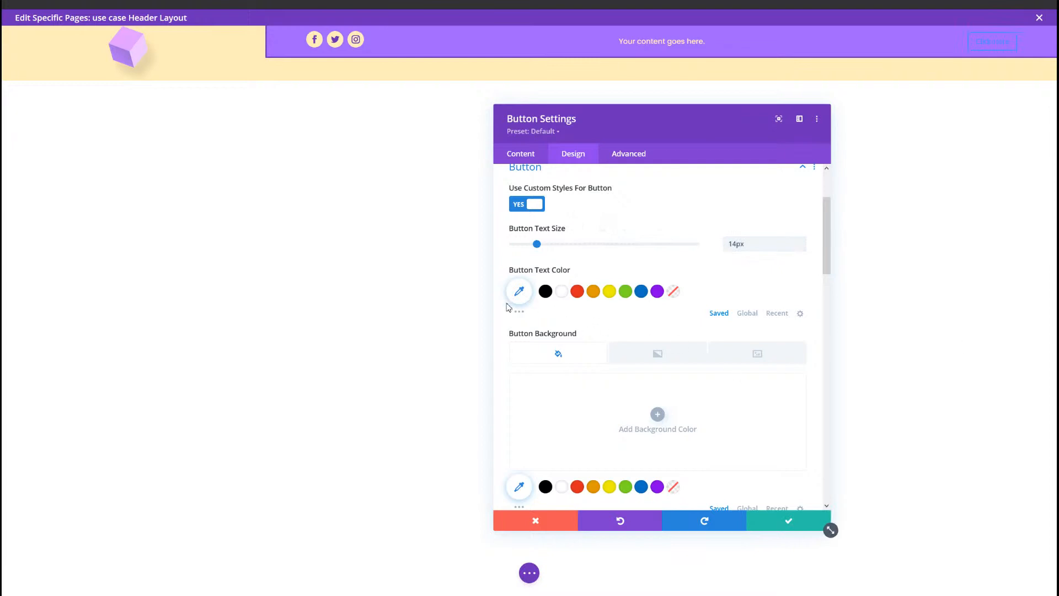
Set the button's text color to #6c2eb9 and its background color to #ffeeba.
left_click(531, 291)
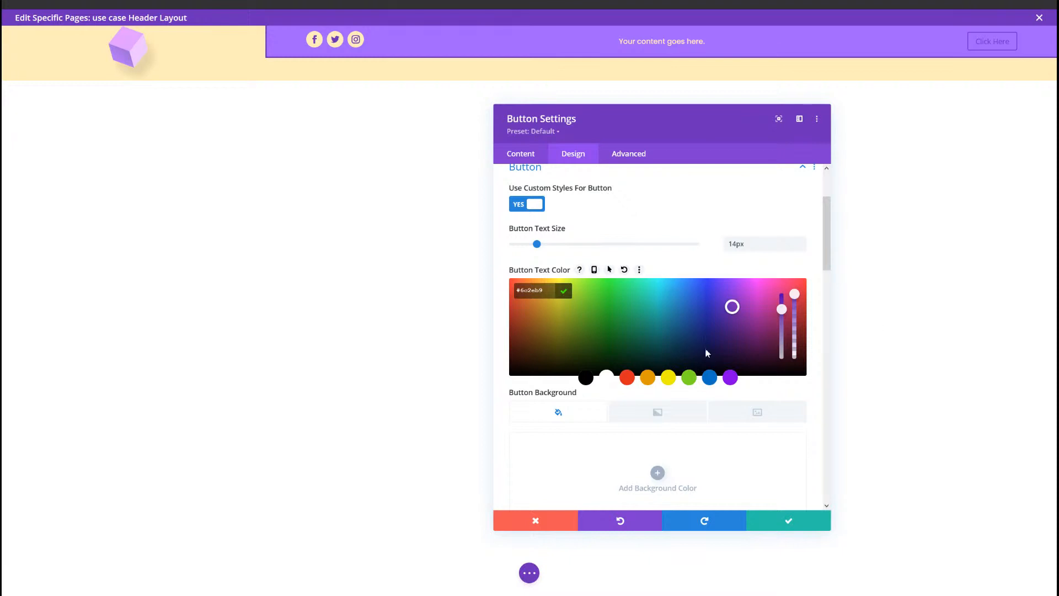
left_click(552, 457)
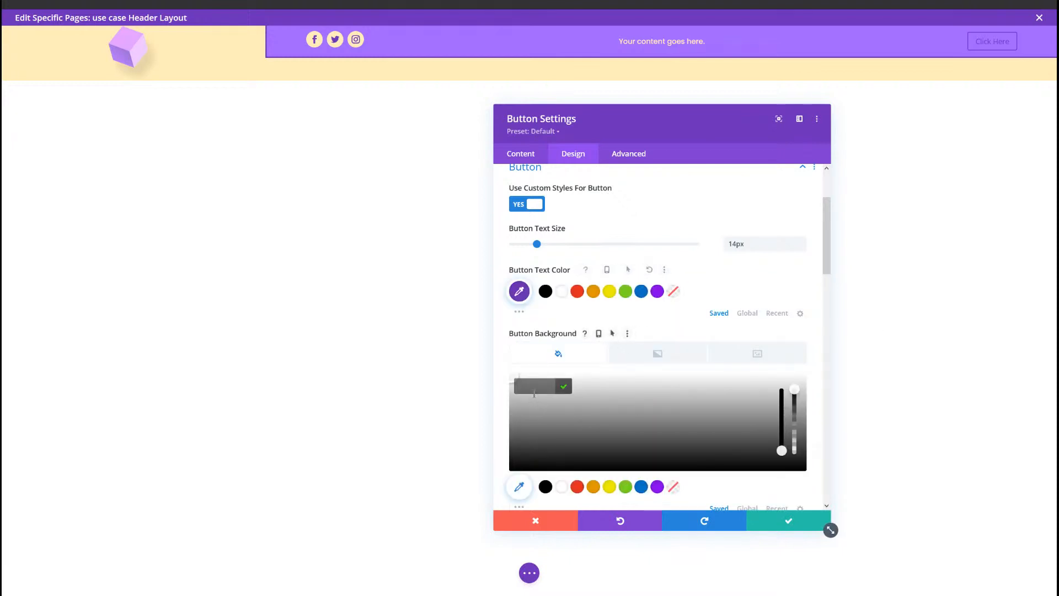
left_click(534, 393)
type("#ffeeba")
Set the button font to Poppins with Bold weight and uppercase style.
scroll(628, 389, "down", 5)
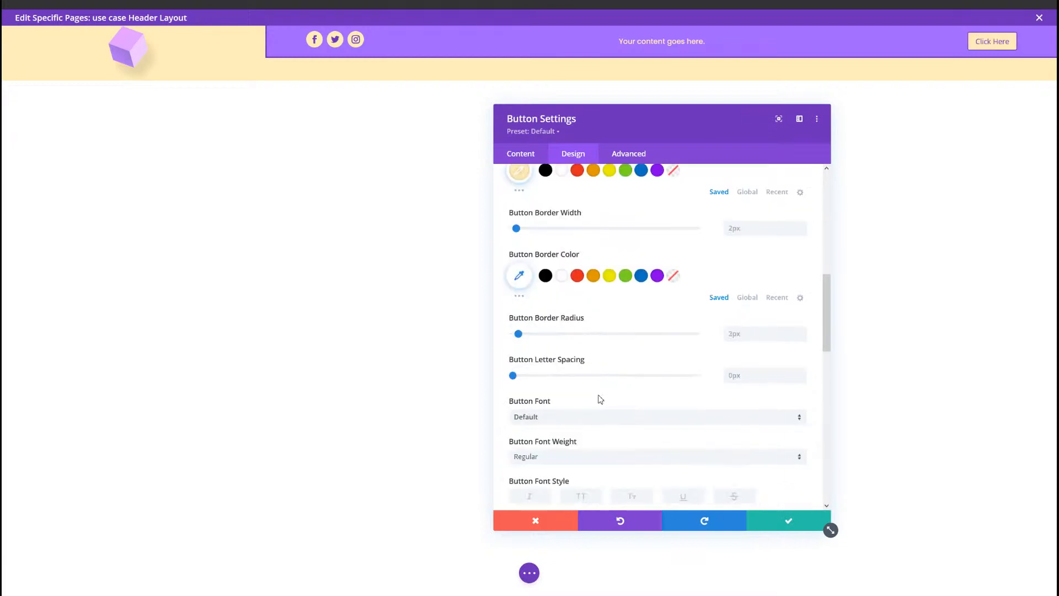
left_click(588, 418)
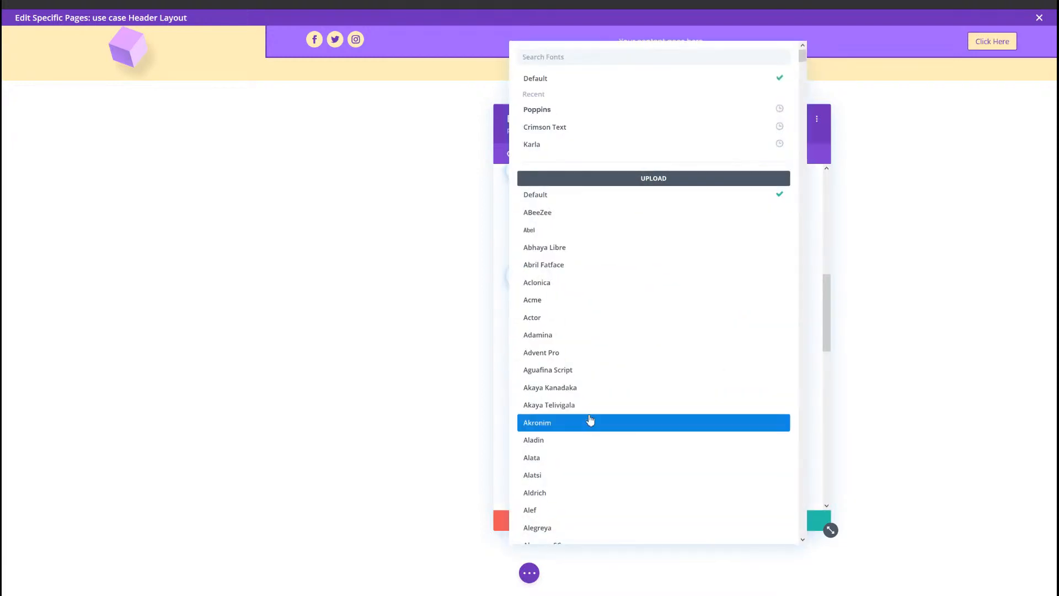
left_click(569, 118)
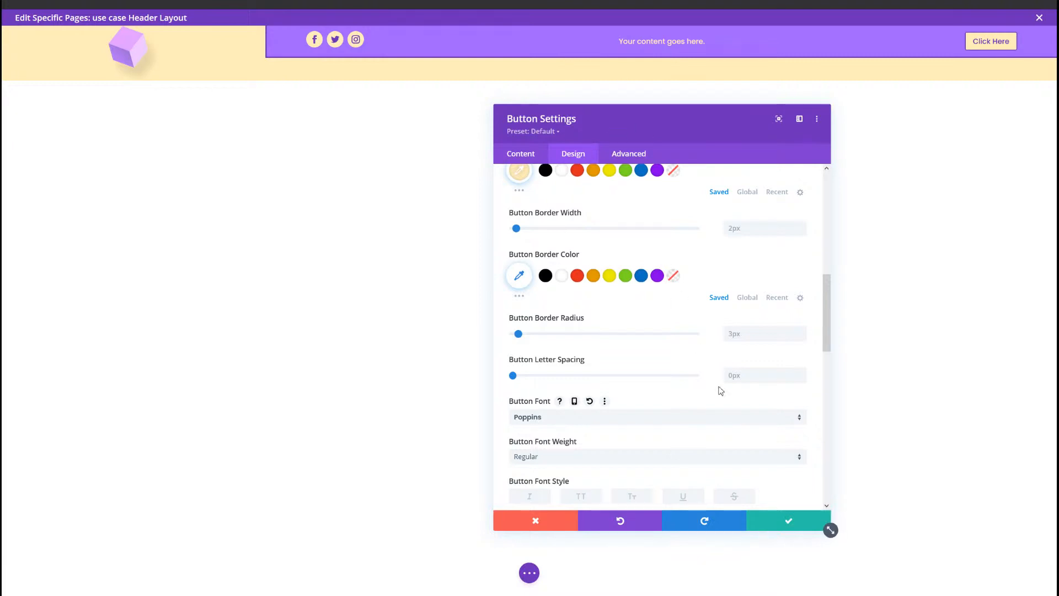
left_click(572, 456)
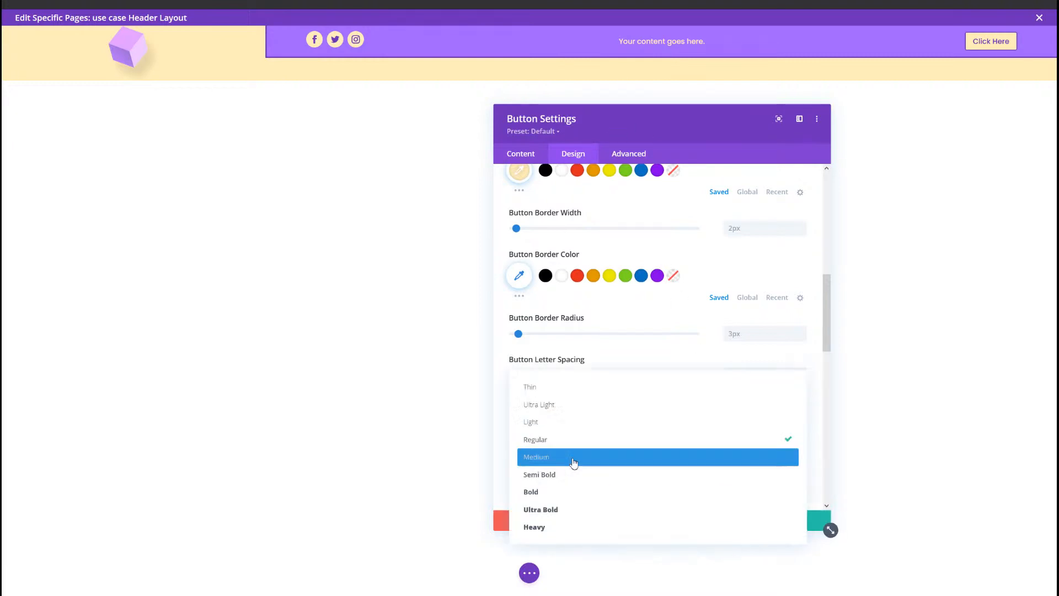
left_click(572, 492)
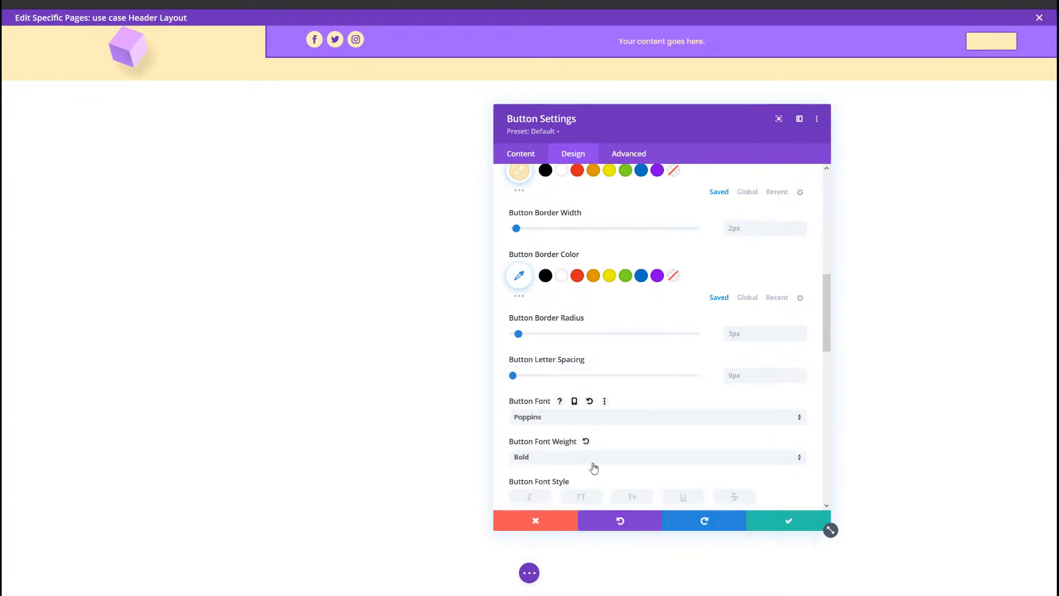
left_click(598, 500)
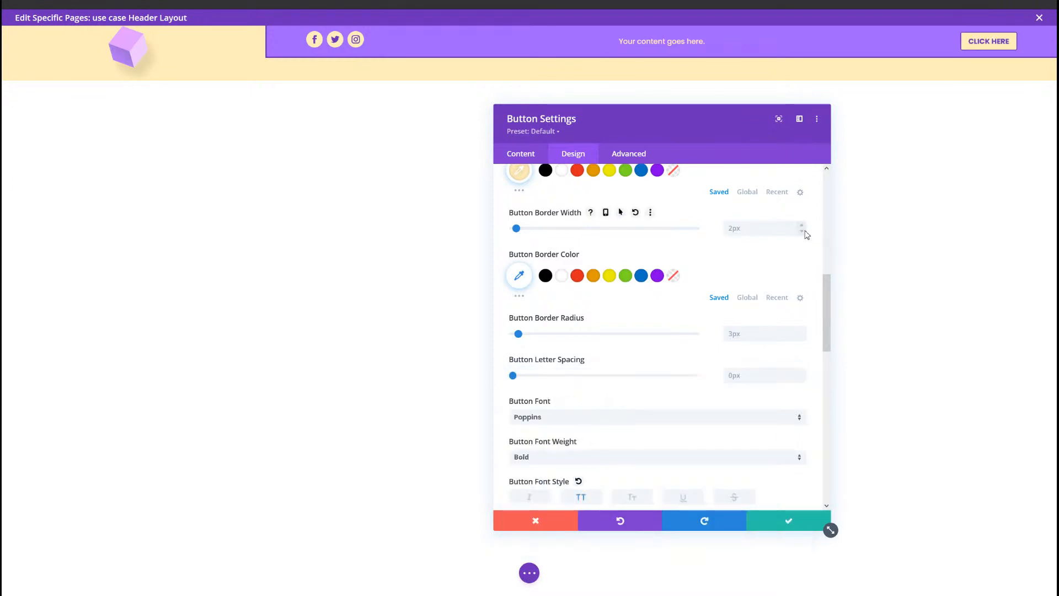
Set the button's border width to 0px.
left_click(805, 232)
left_click(805, 232)
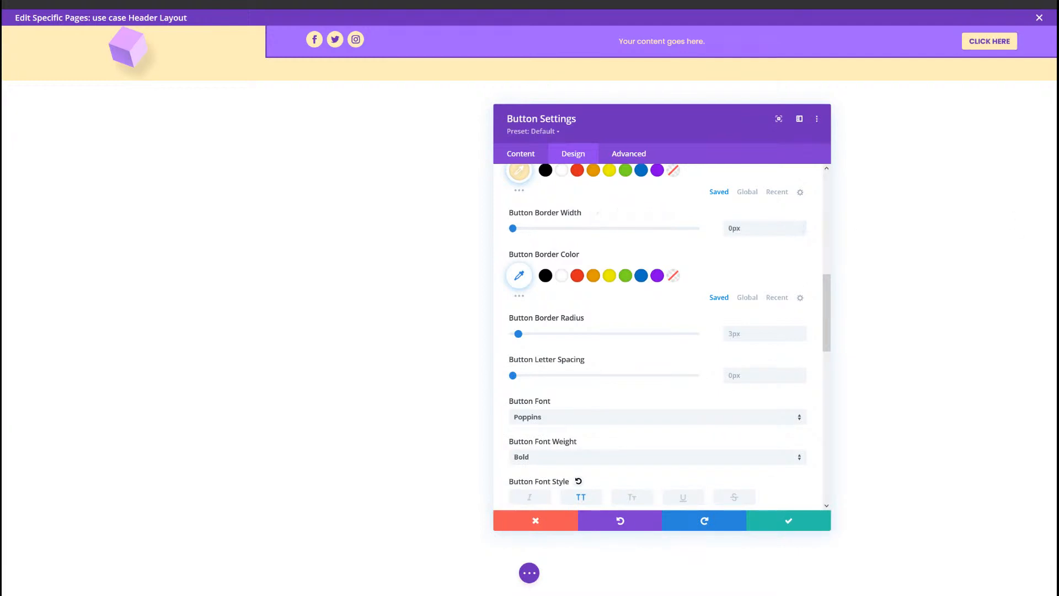
scroll(596, 414, "down", 5)
scroll(539, 404, "down", 3)
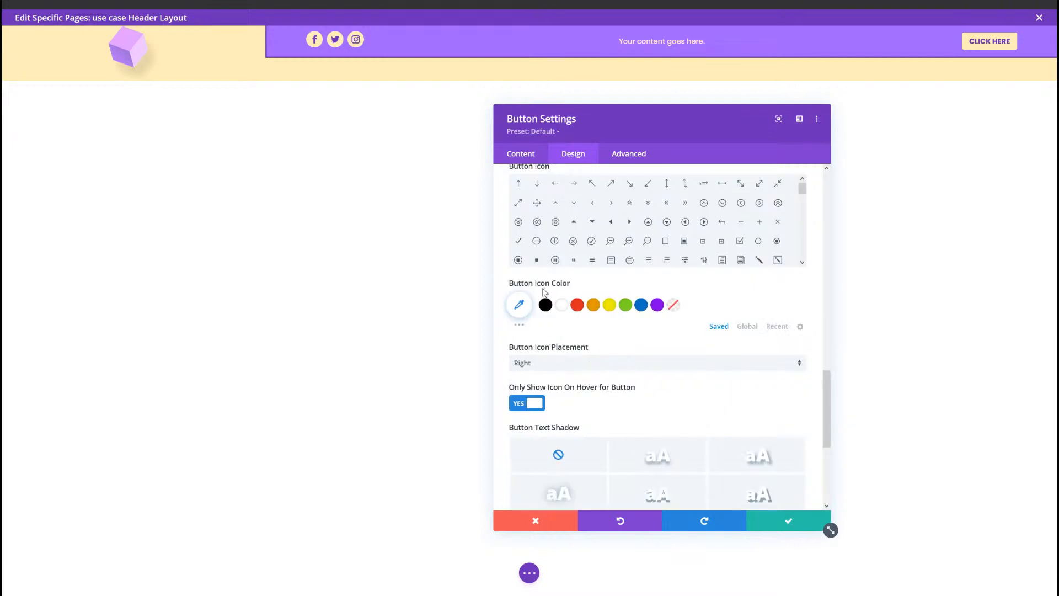
Place the button's icon on the left and turn off showing it only on hover.
scroll(541, 251, "up", 1)
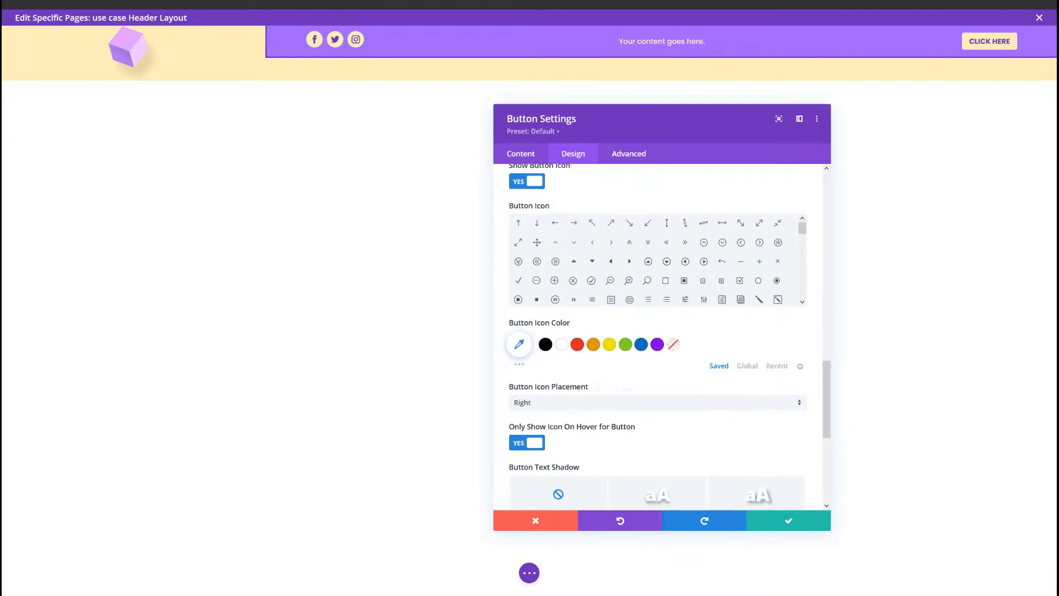
left_click(717, 403)
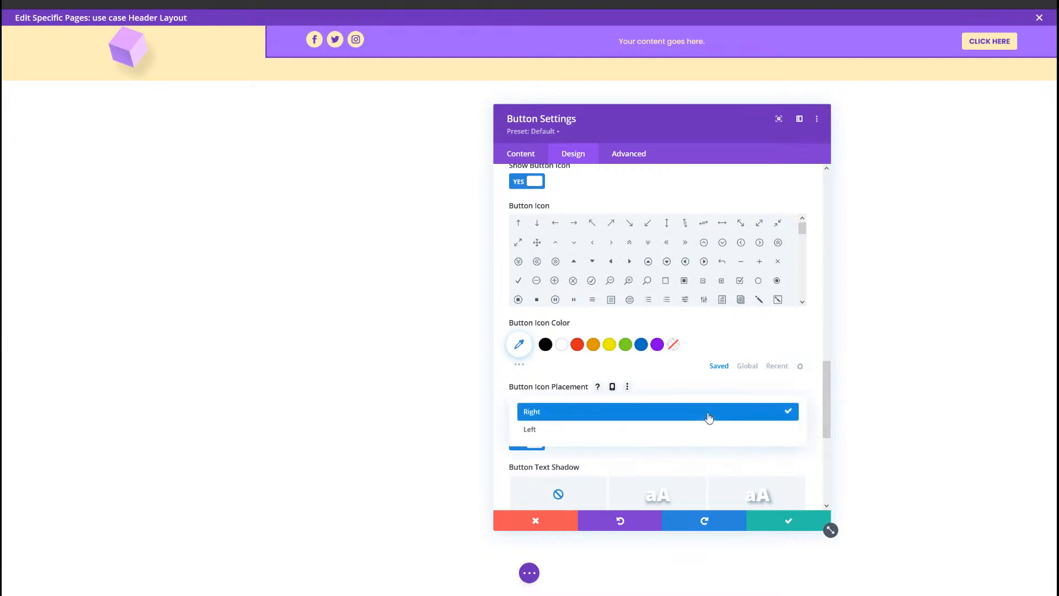
left_click(710, 431)
left_click(710, 410)
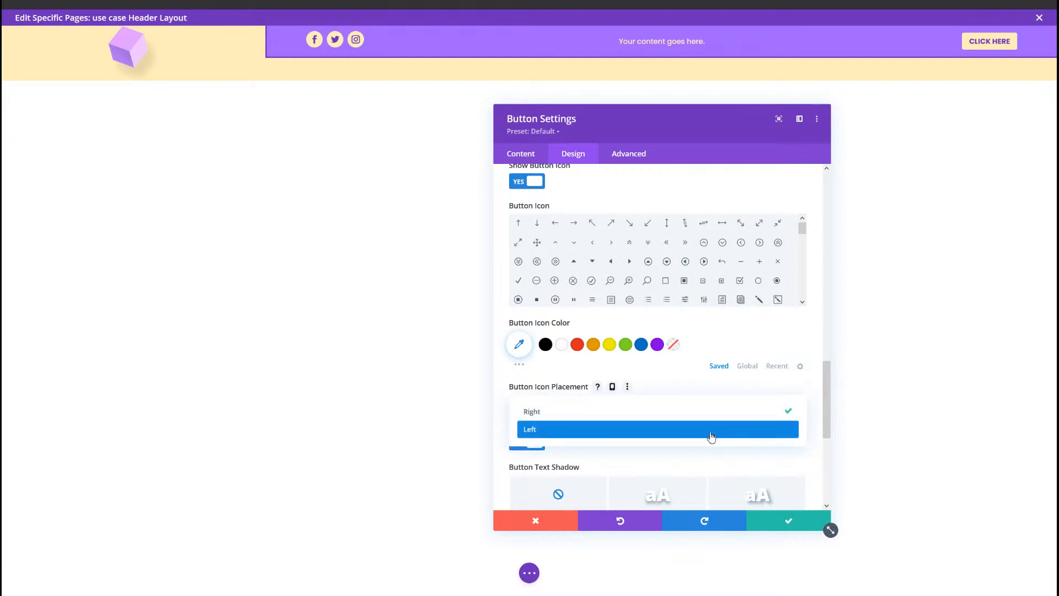
left_click(666, 427)
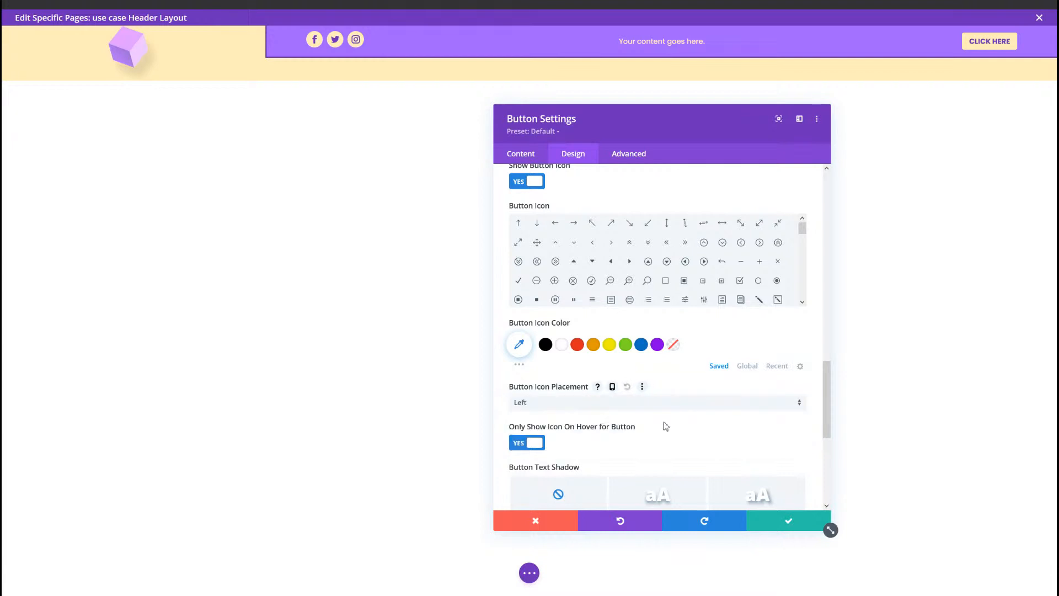
left_click(534, 449)
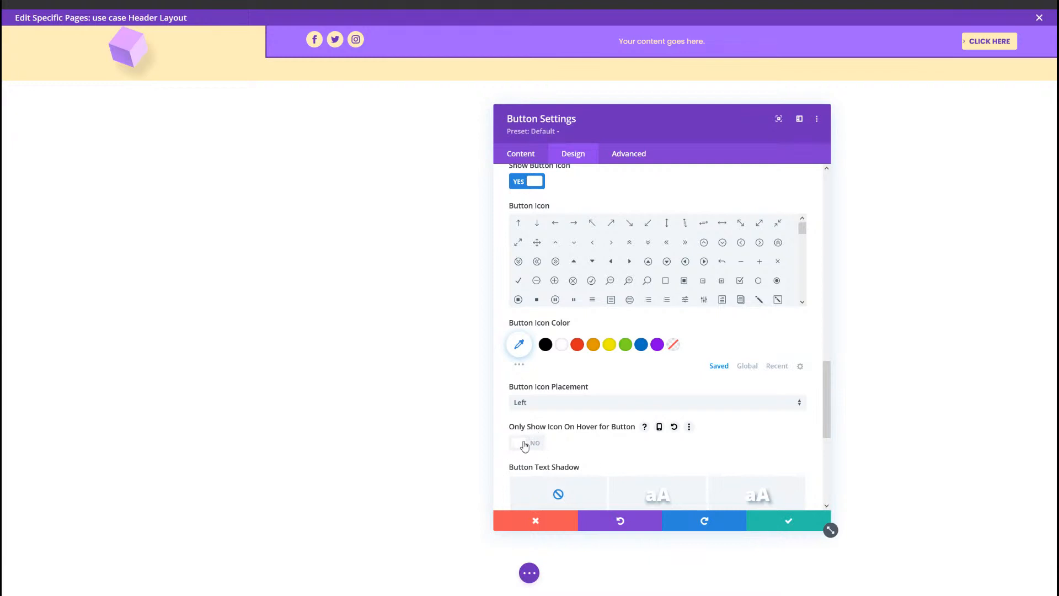
Set the button's padding to 10px top and bottom, 50px left and 30px right, and save the button.
scroll(592, 438, "down", 3)
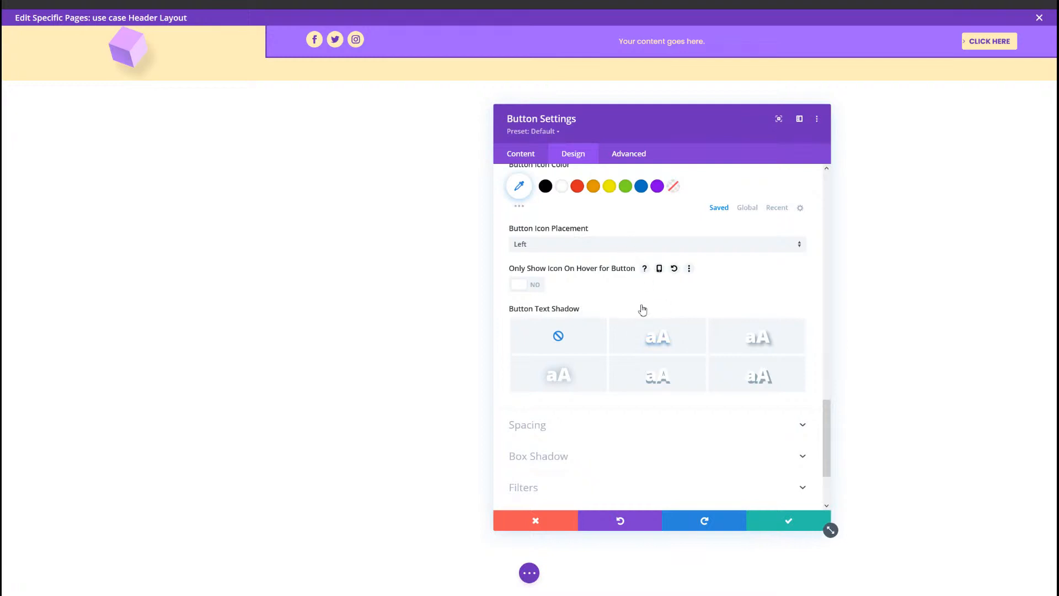
left_click(603, 432)
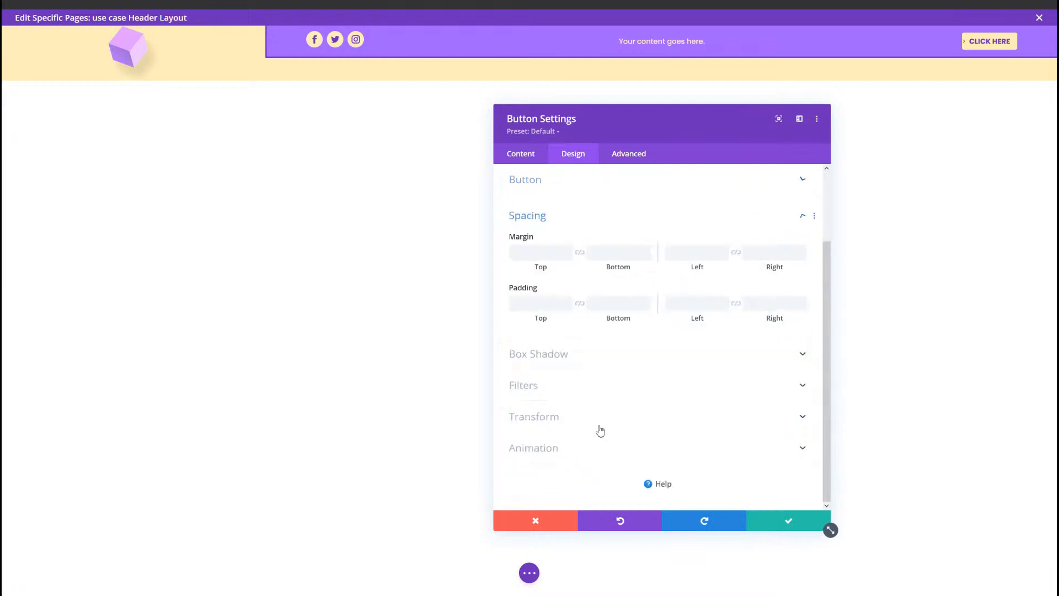
left_click(535, 303)
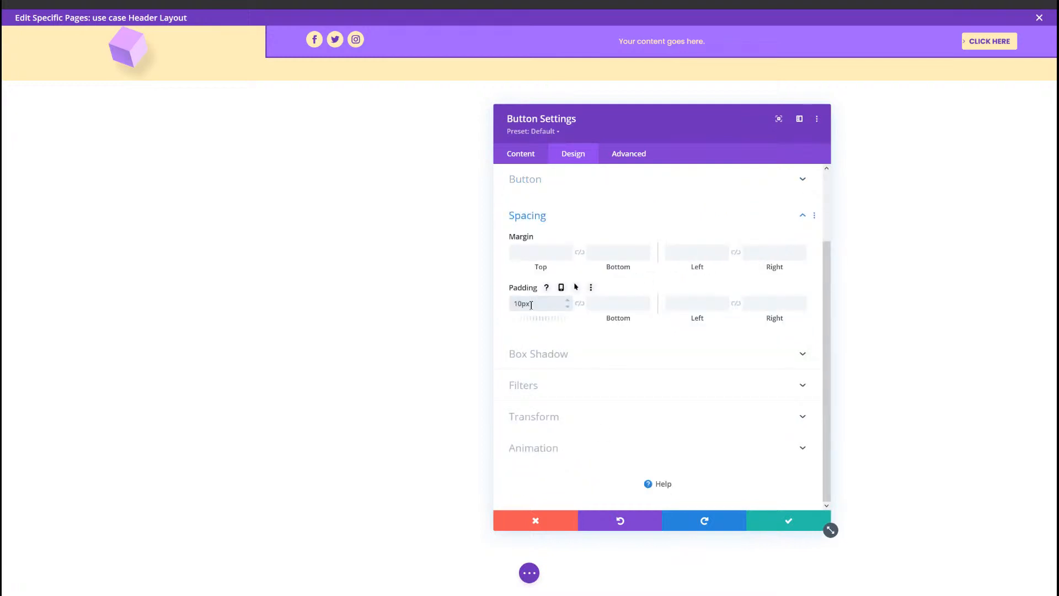
left_click(579, 304)
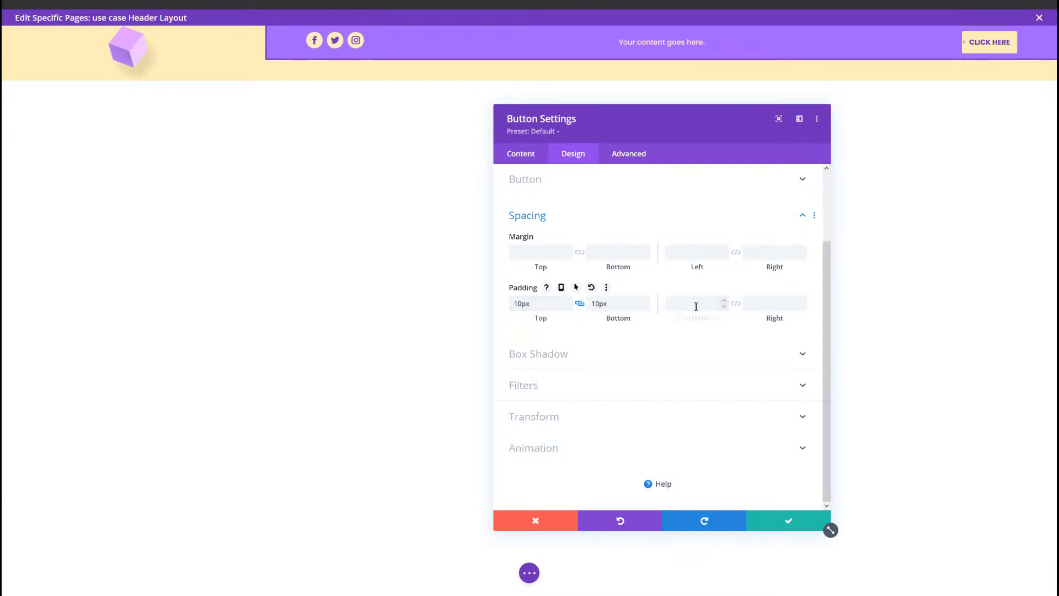
type("50px")
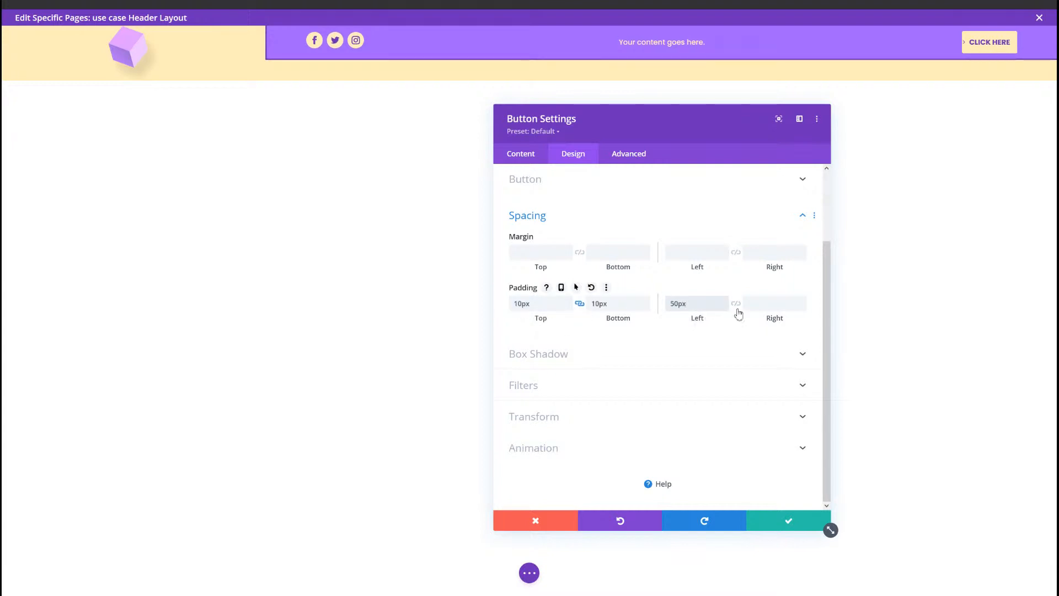
left_click(759, 305)
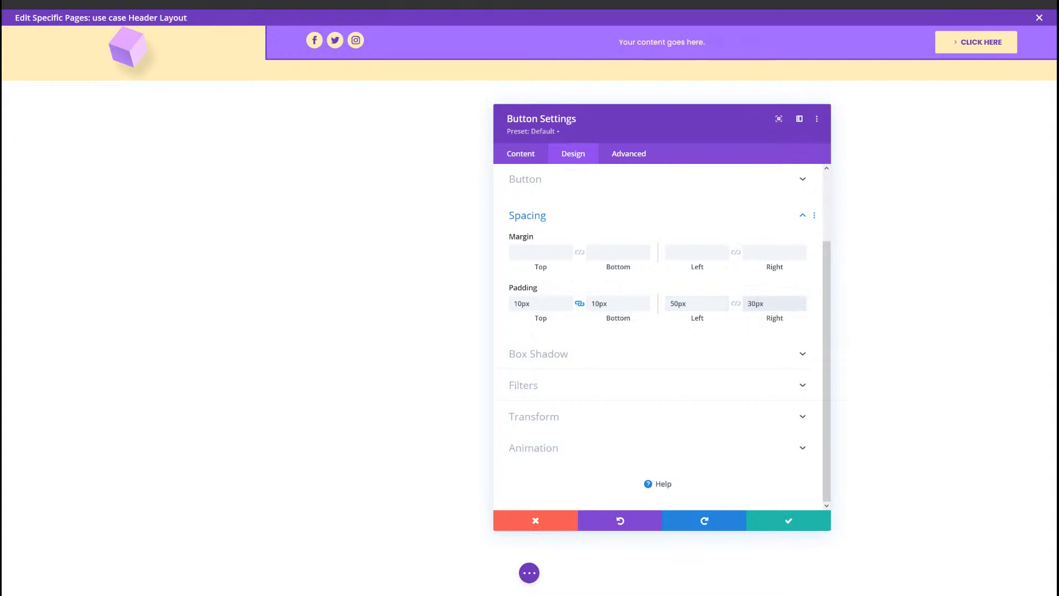
left_click(825, 524)
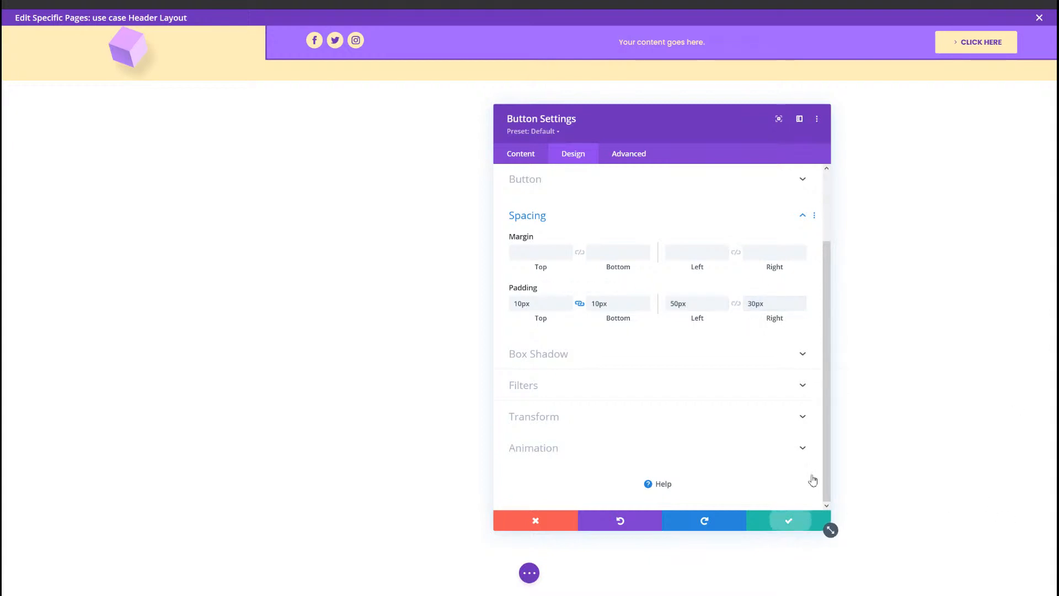
Insert a single-column row below the purple row without adding a module.
mouse_move(651, 63)
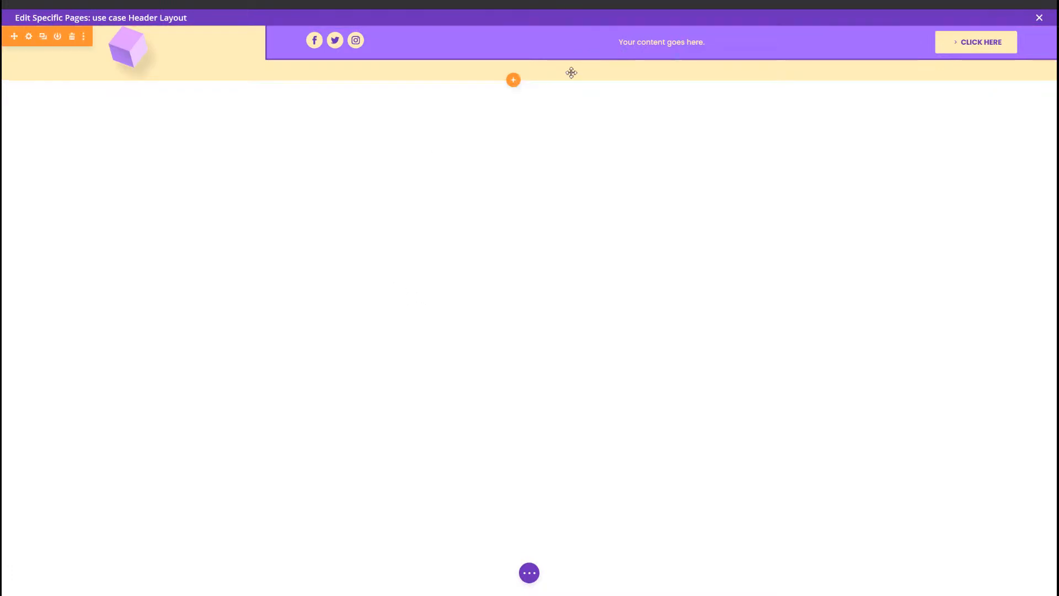
left_click(677, 58)
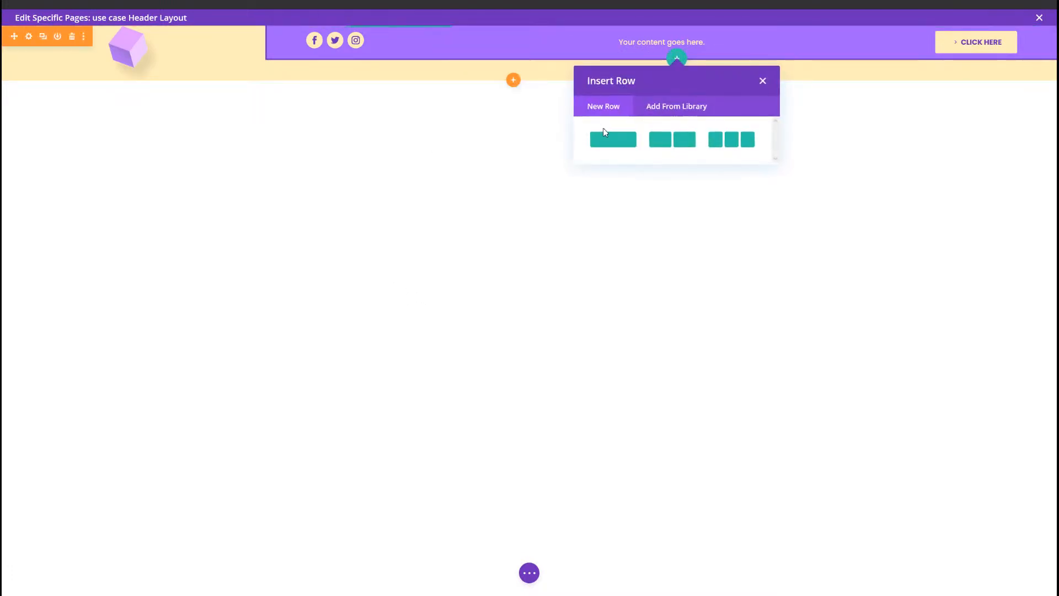
left_click(604, 140)
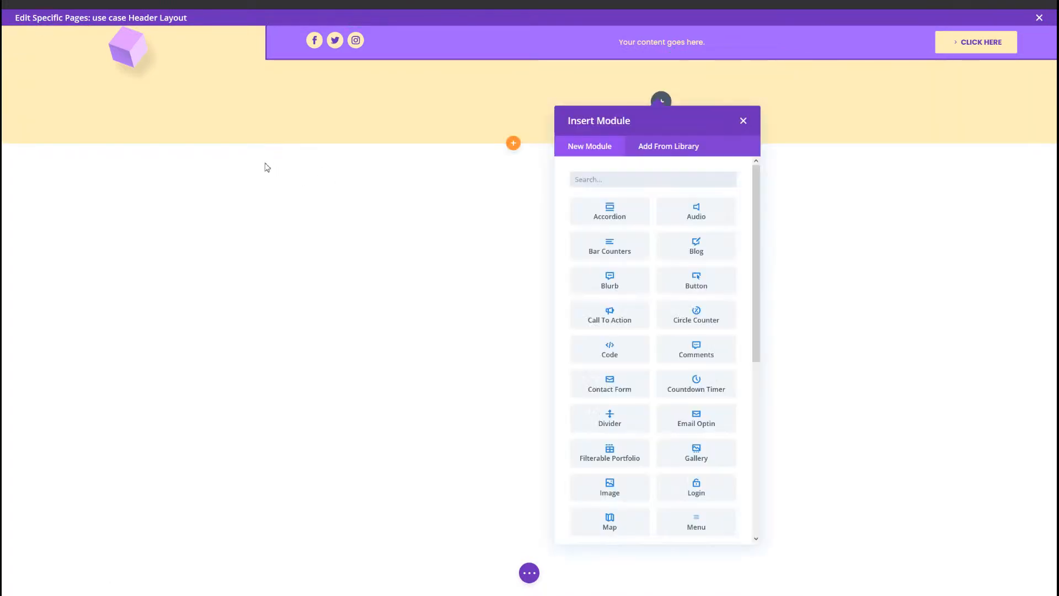
left_click(265, 164)
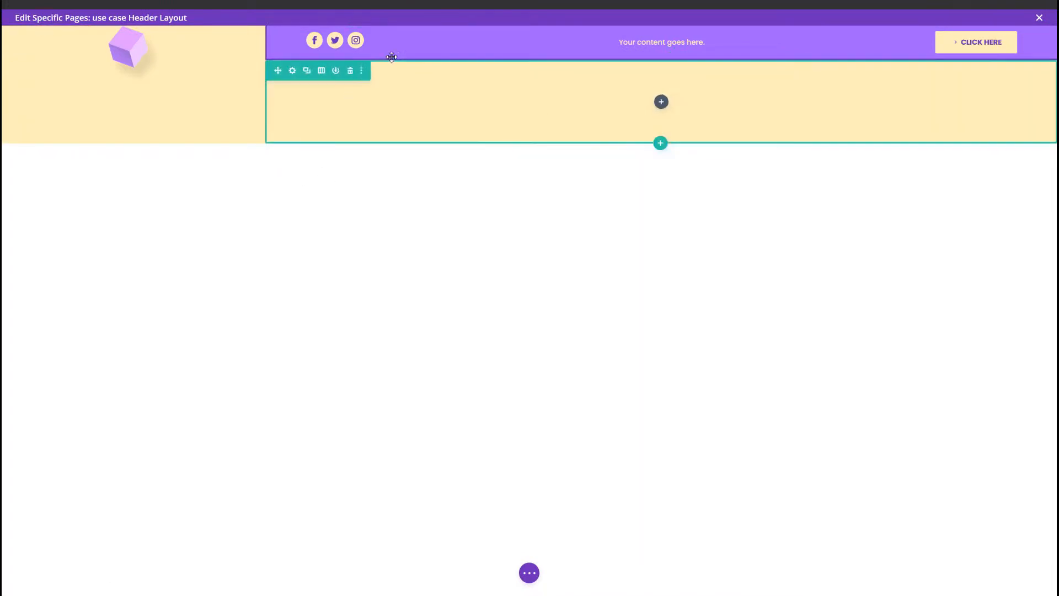
Set the new row's background color to rgba(161,99,255,0.1) and save the row.
left_click(292, 70)
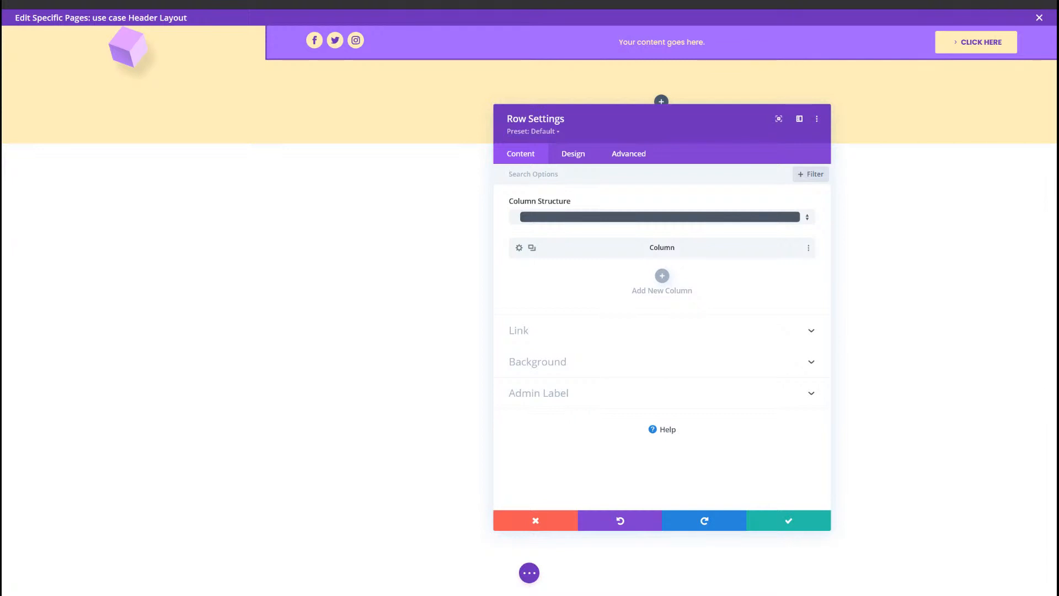
left_click(524, 363)
left_click(540, 327)
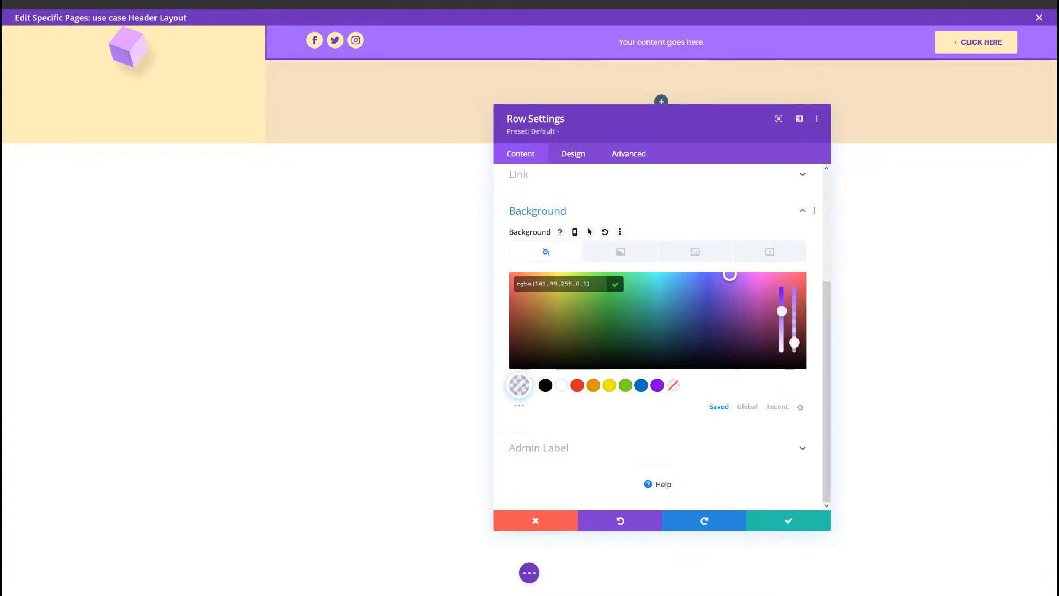
left_click(589, 157)
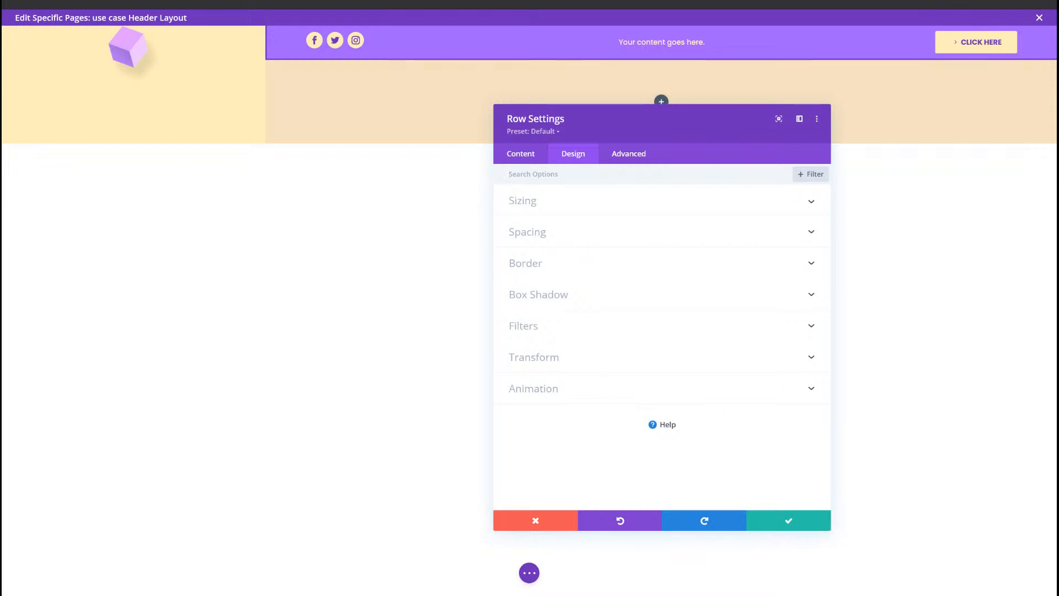
left_click(778, 518)
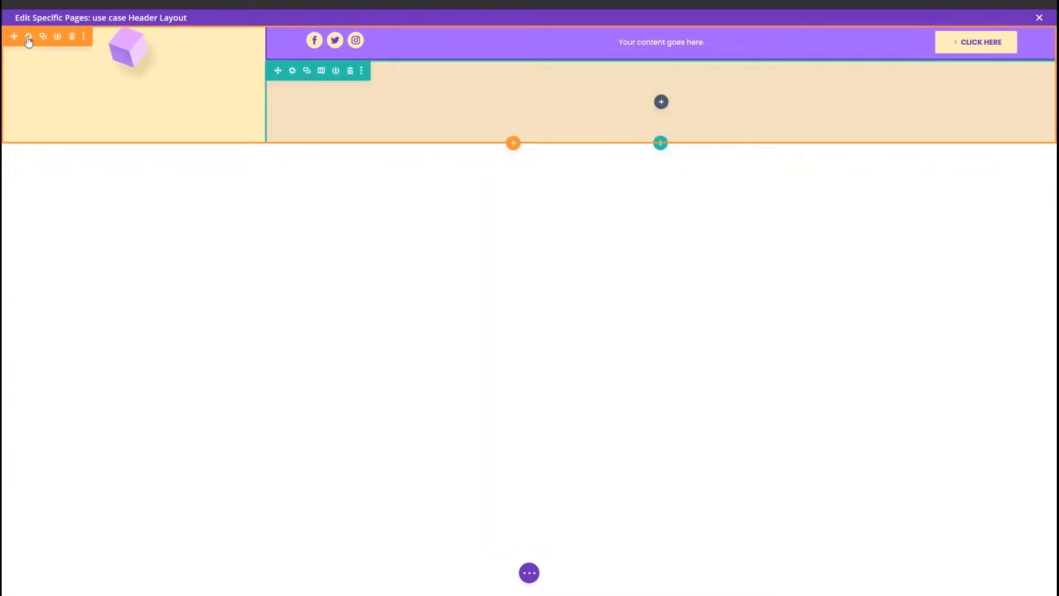
Copy the section's background color value and reset the section's background.
left_click(28, 36)
left_click(542, 236)
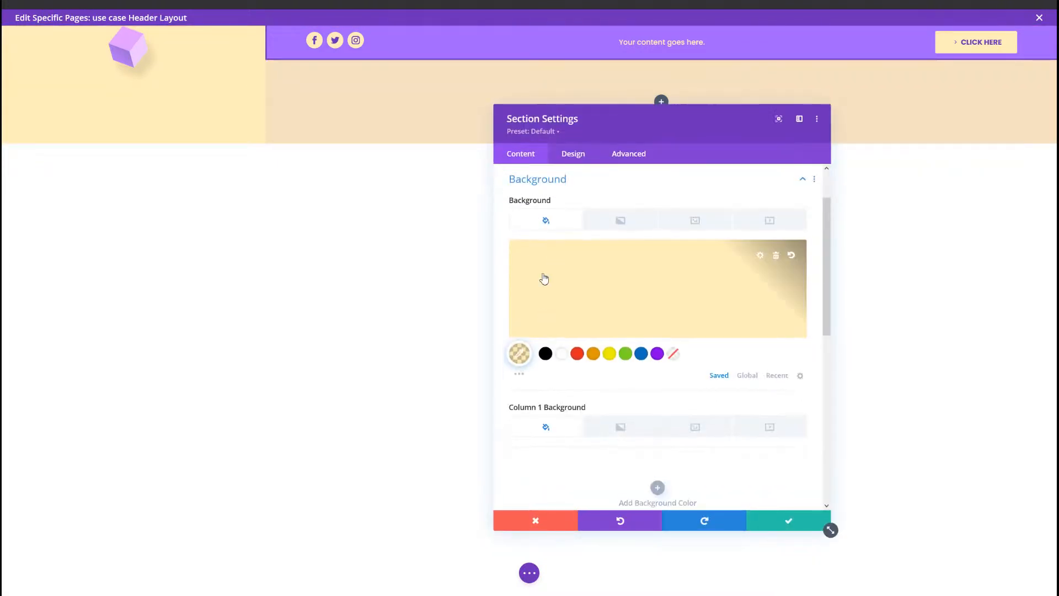
left_click(544, 277)
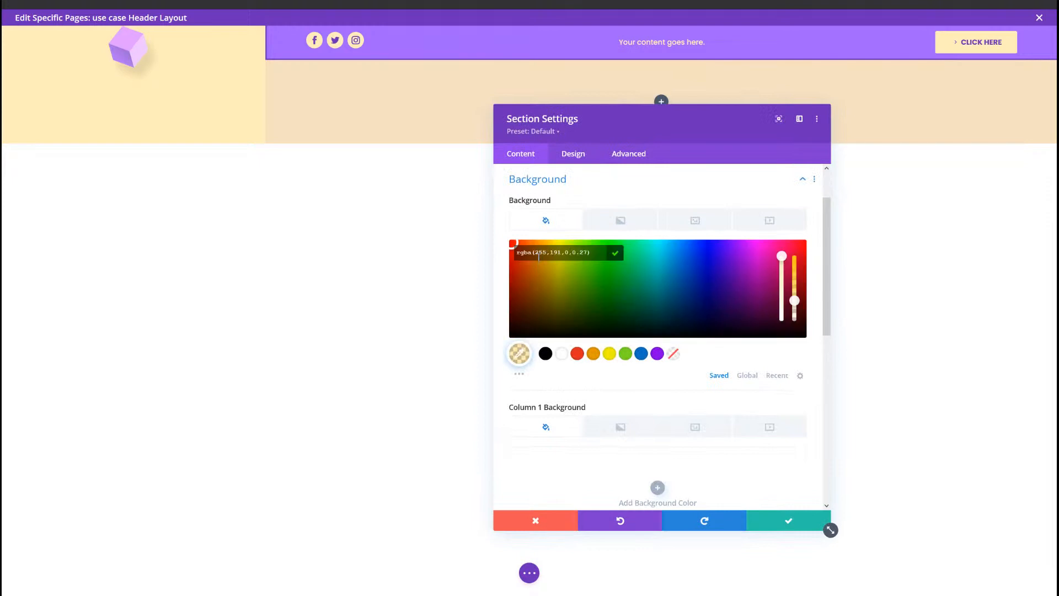
left_click(617, 195)
left_click(601, 118)
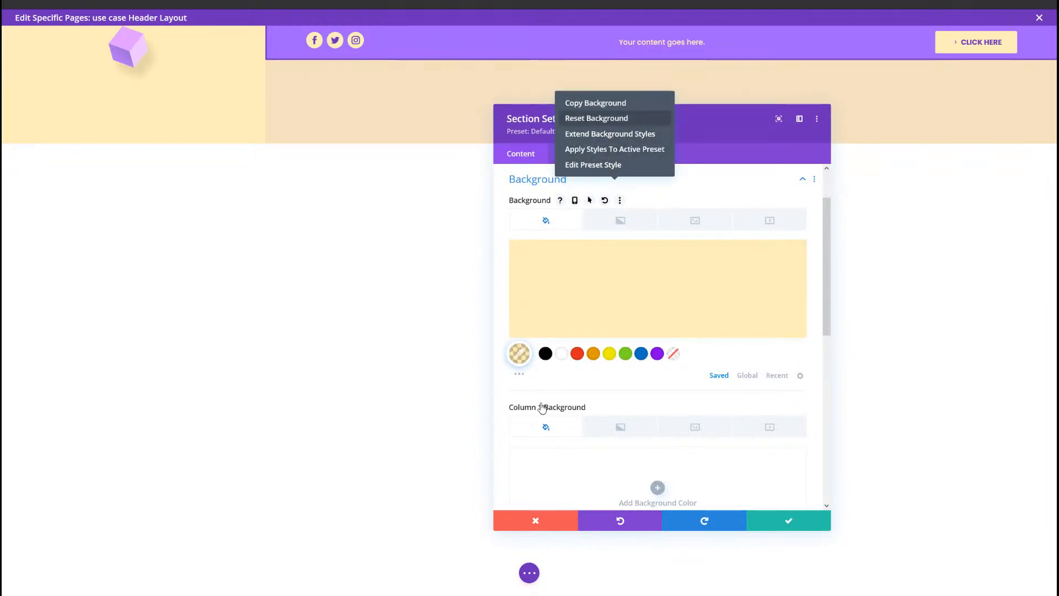
Set the section's Column 1 background color to rgba(255,191,0,0.27) and save the section.
left_click(554, 456)
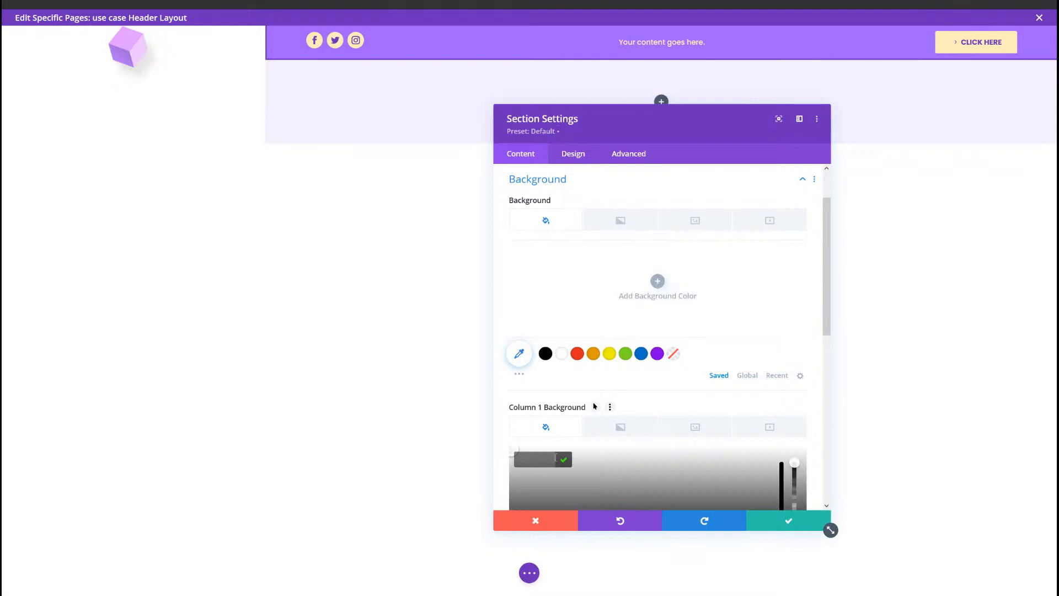
type("rgba(255,191,0,0.27)")
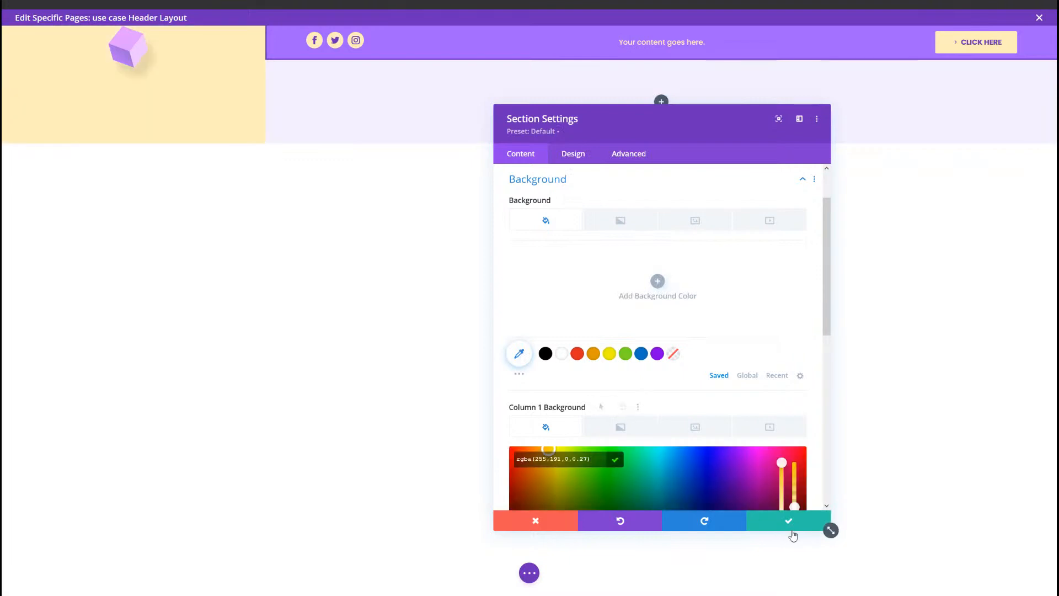
left_click(791, 523)
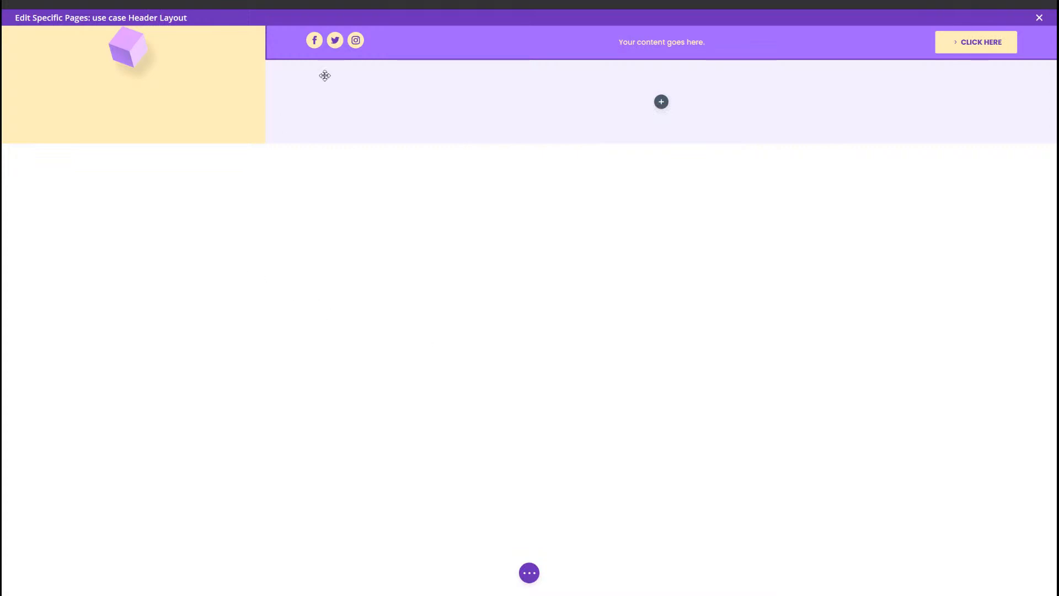
Set the empty row's top and bottom padding to 20px and its linked left and right padding to 5.
left_click(292, 75)
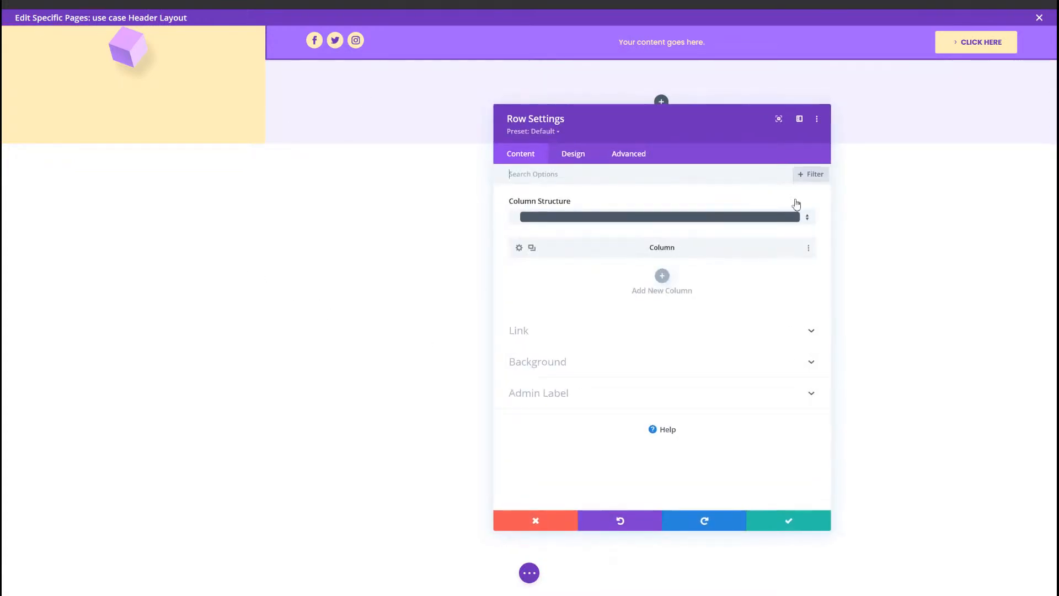
left_click(573, 155)
left_click(552, 233)
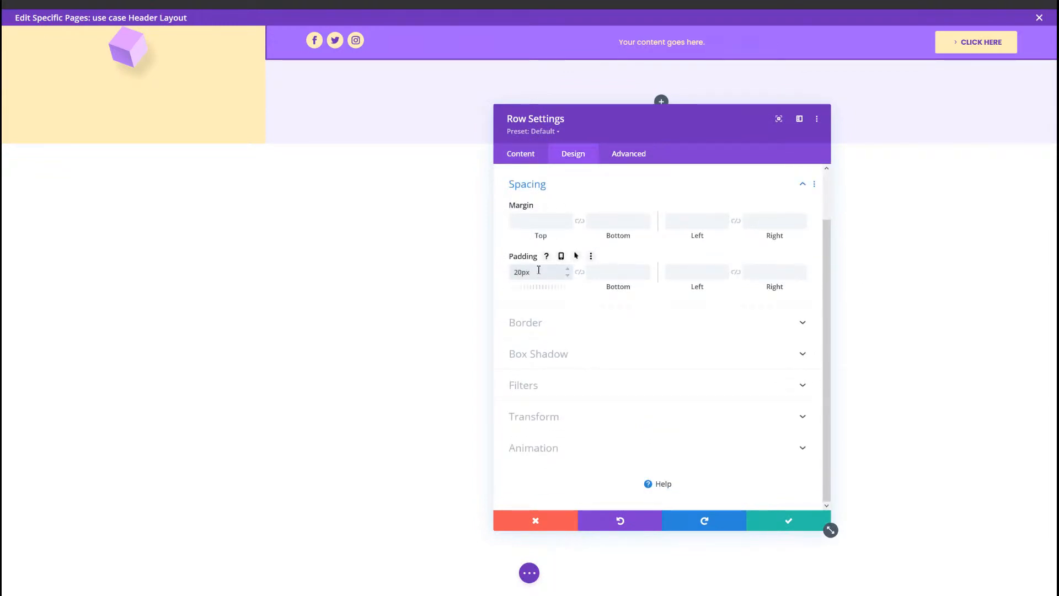
left_click(578, 273)
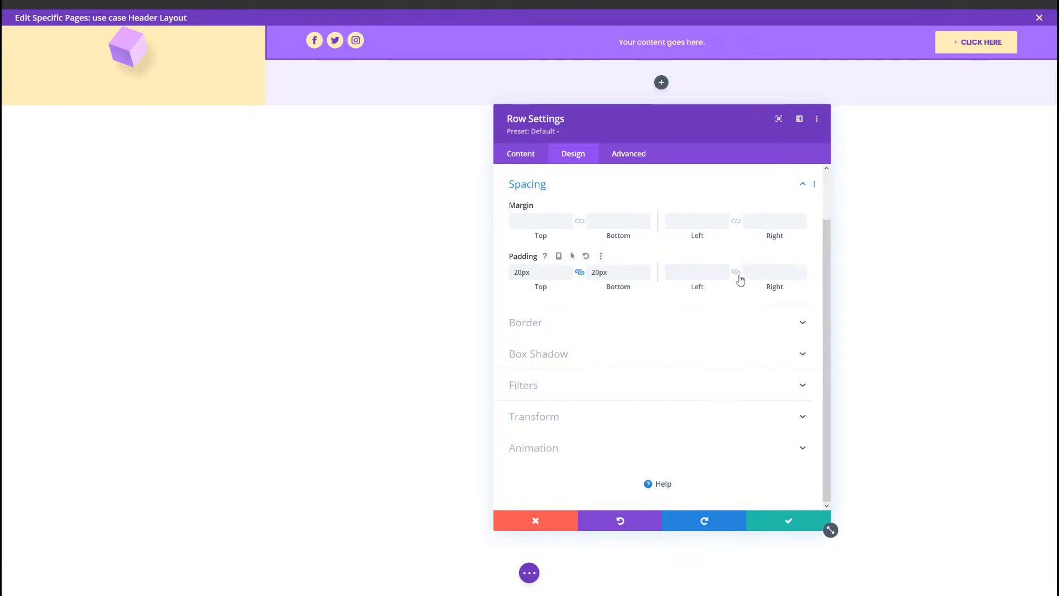
left_click(737, 274)
double_click(708, 276)
type("5")
Give the empty row a 3px left border in color #6c2eb9.
left_click(571, 327)
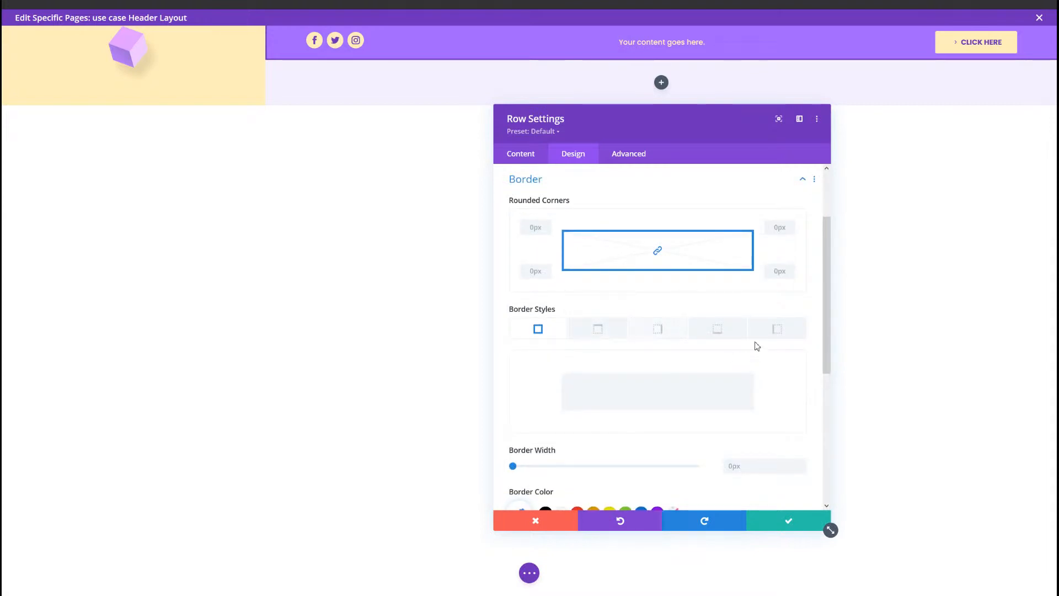
left_click(778, 330)
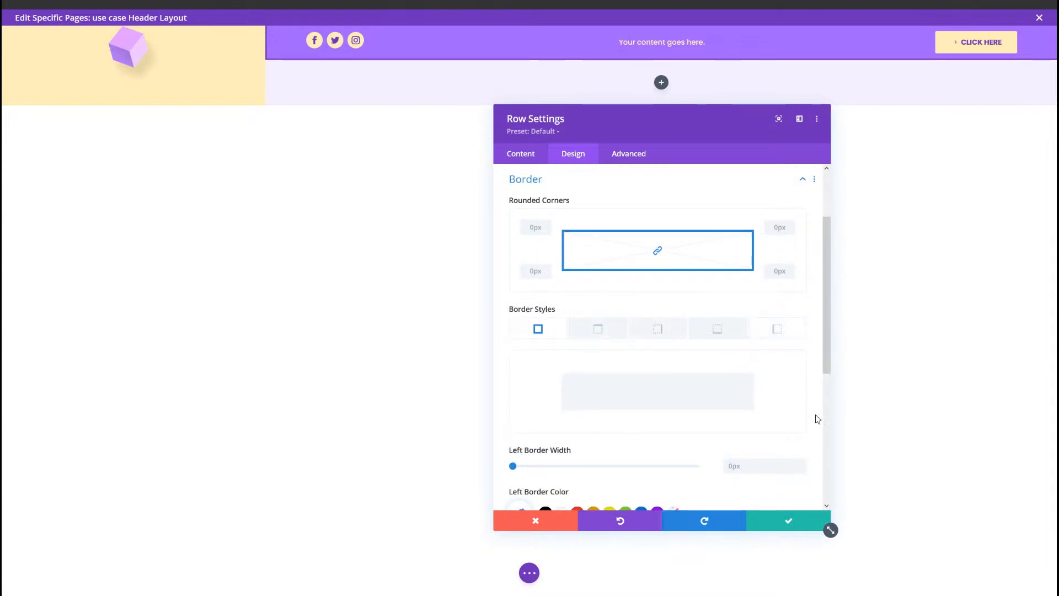
left_click(804, 463)
left_click(804, 464)
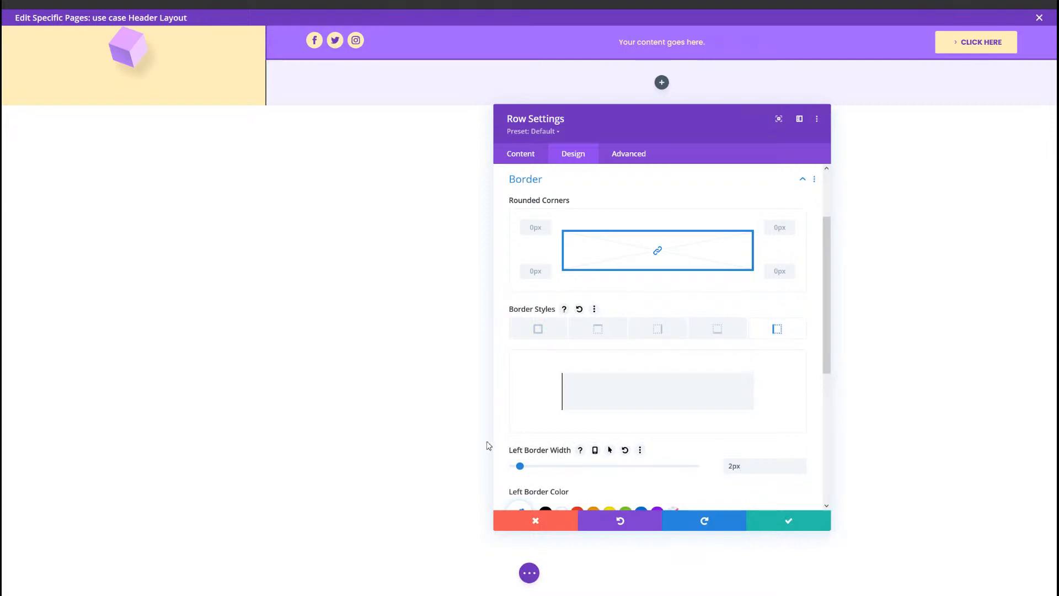
scroll(513, 455, "down", 2)
left_click(519, 433)
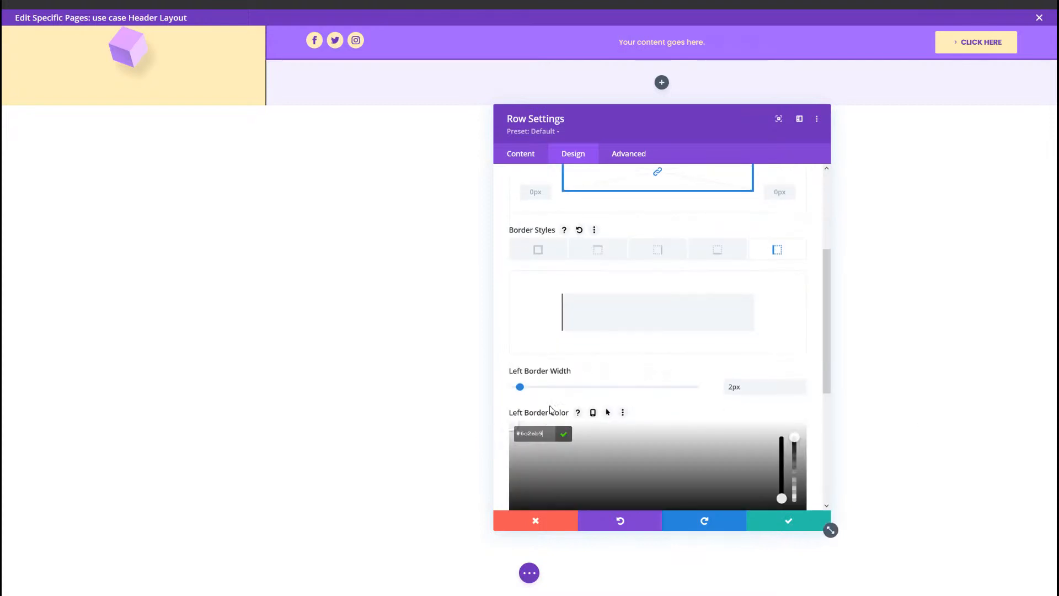
left_click(803, 385)
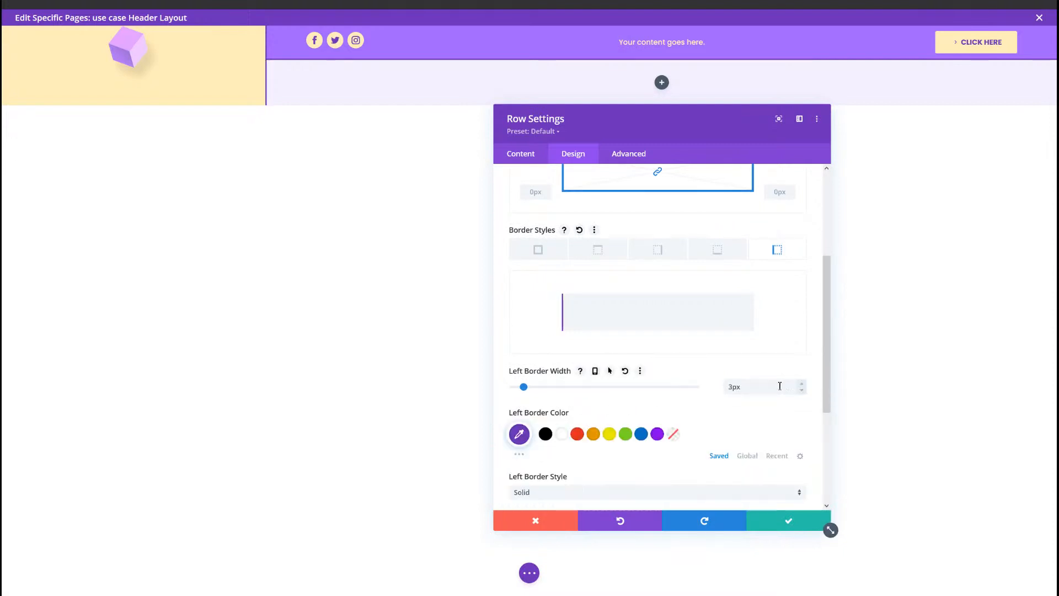
Set the row's left border width to 0px for tablet, save the row settings and return to the desktop preview.
left_click(596, 372)
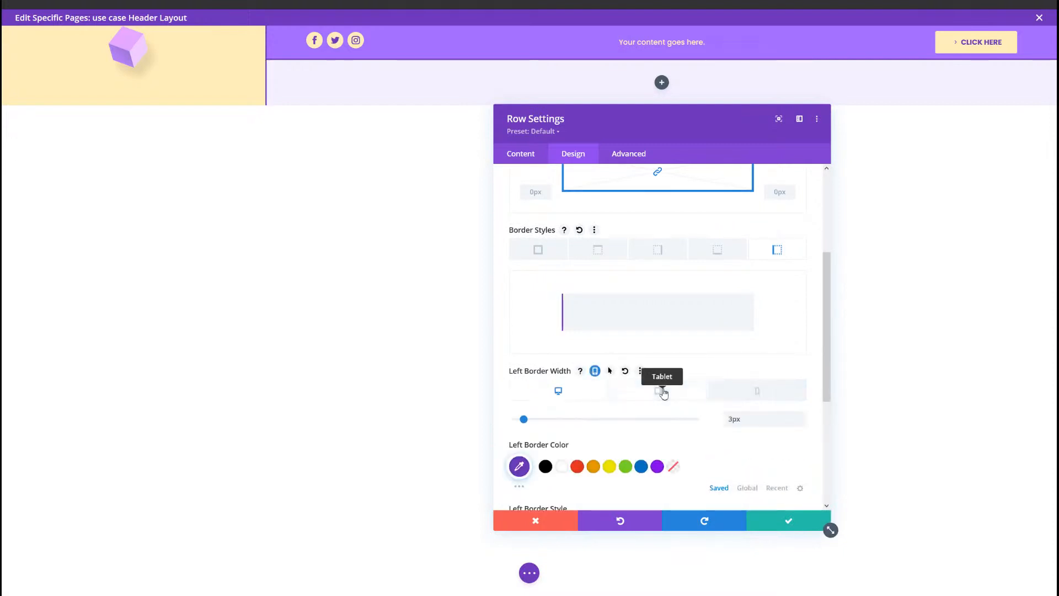
left_click(664, 393)
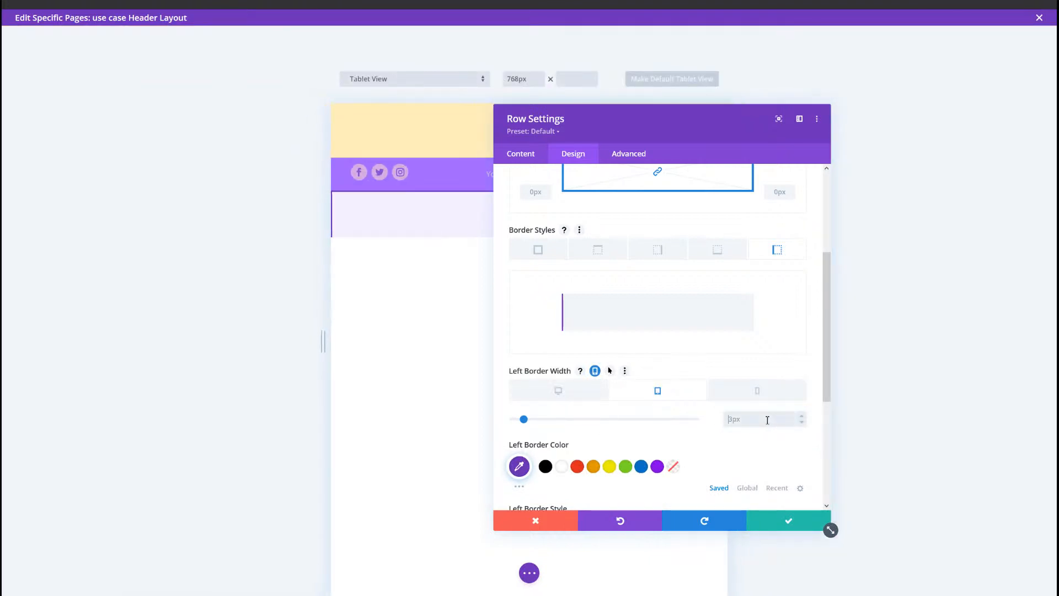
type("0")
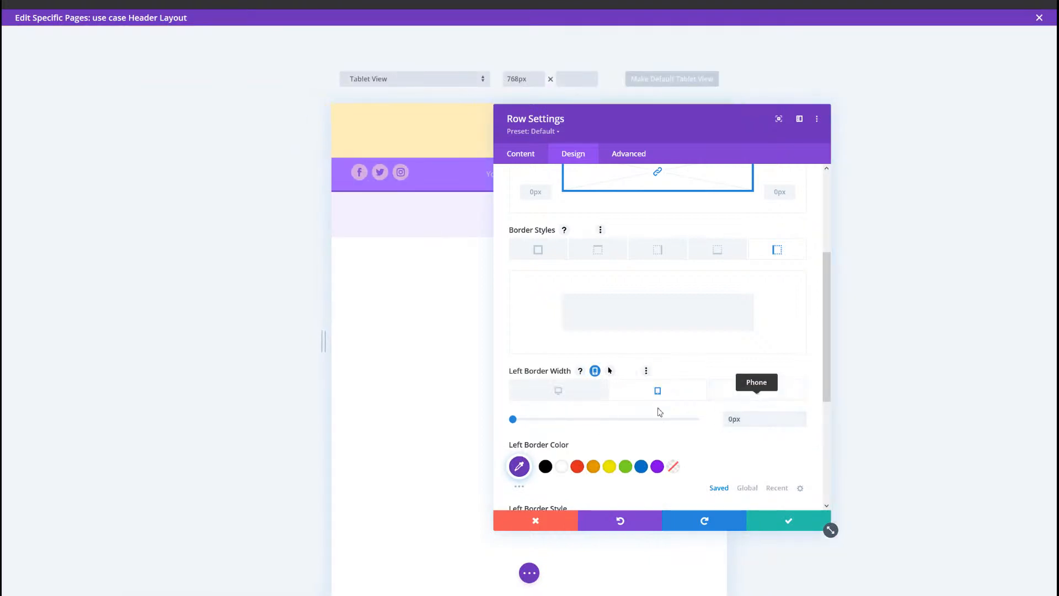
left_click(757, 391)
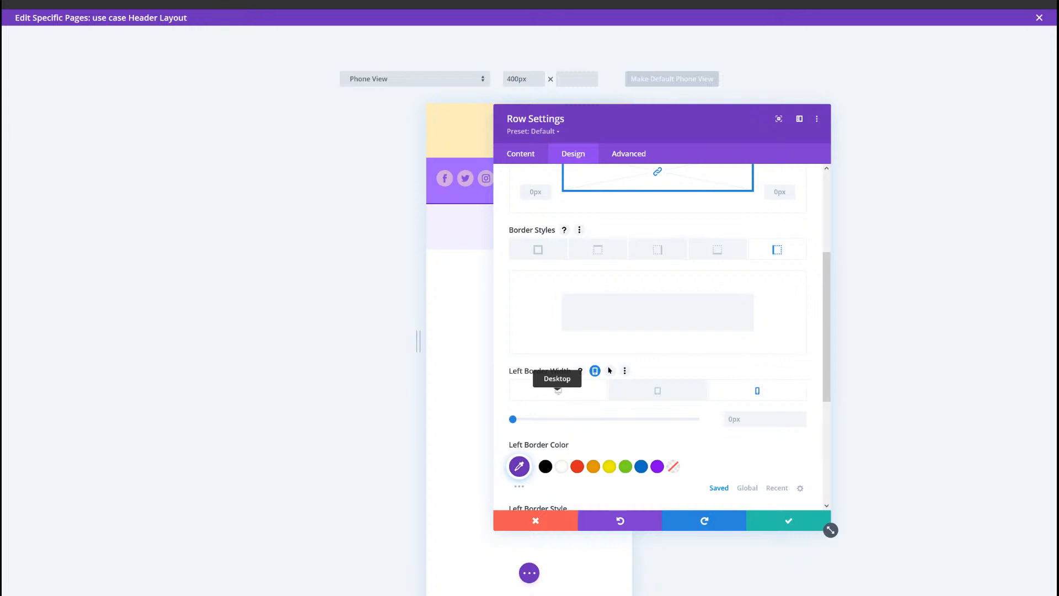
left_click(558, 390)
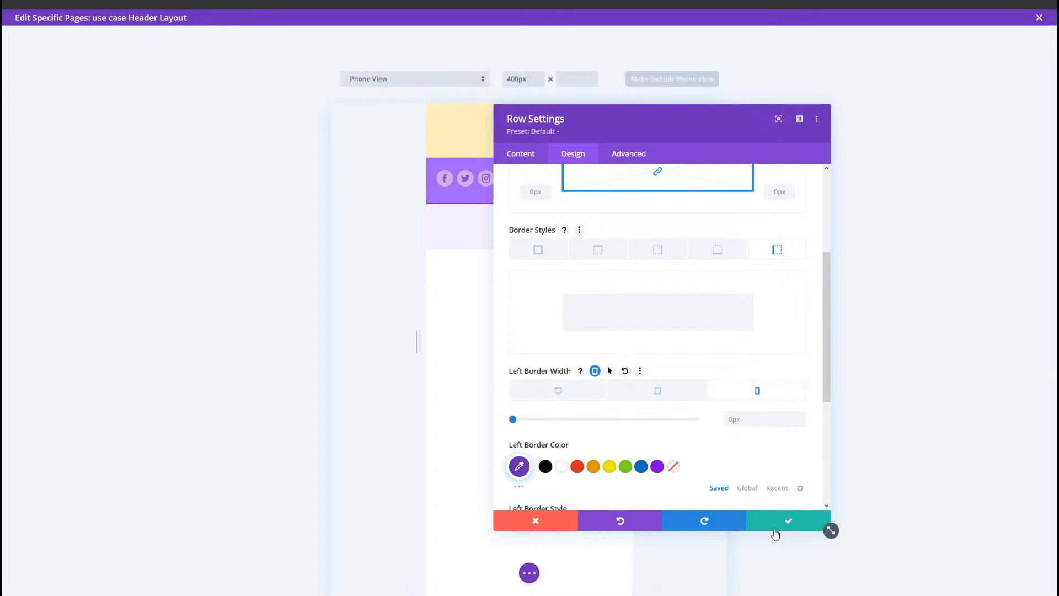
left_click(773, 522)
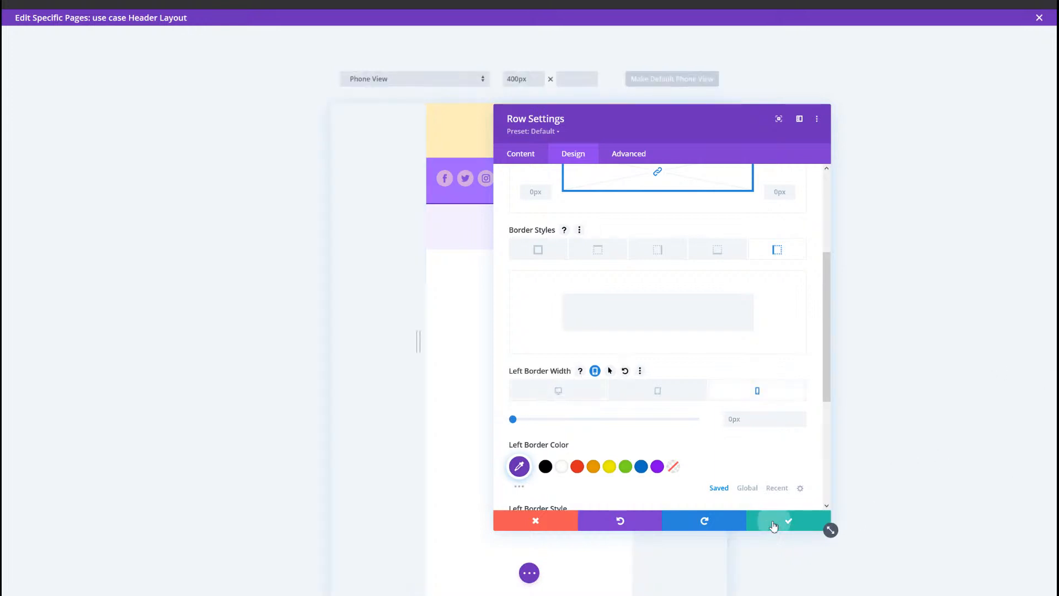
left_click(535, 570)
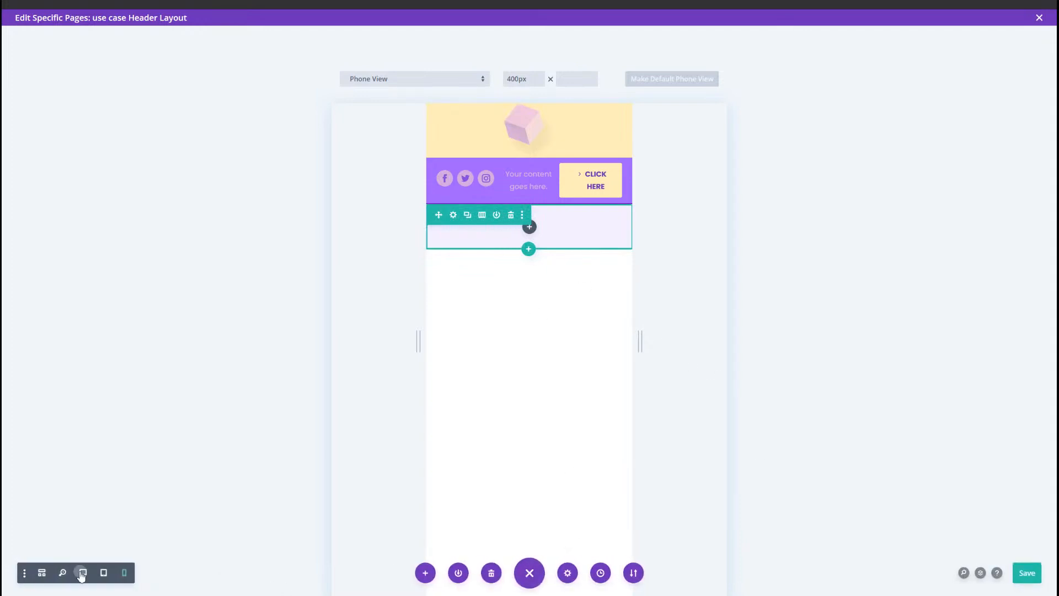
left_click(82, 573)
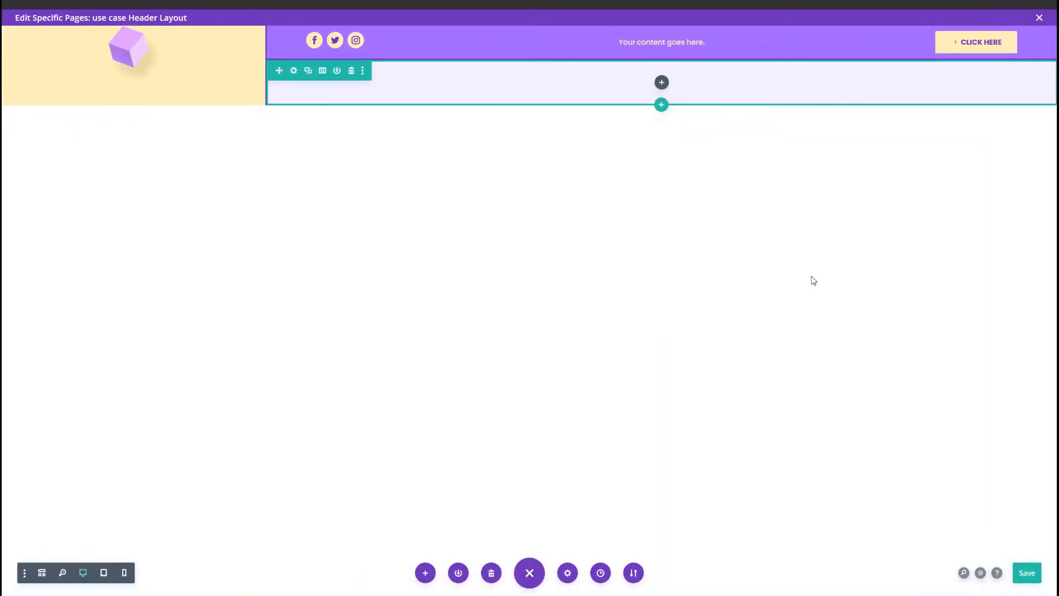
Insert a Menu module into the empty second row.
left_click(662, 83)
type("menu")
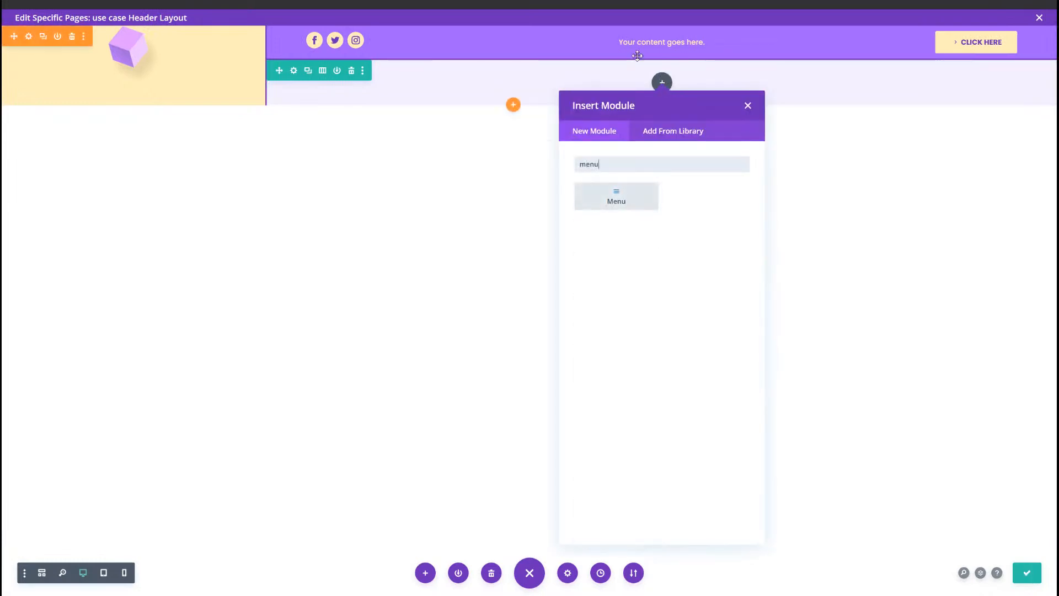
left_click(613, 200)
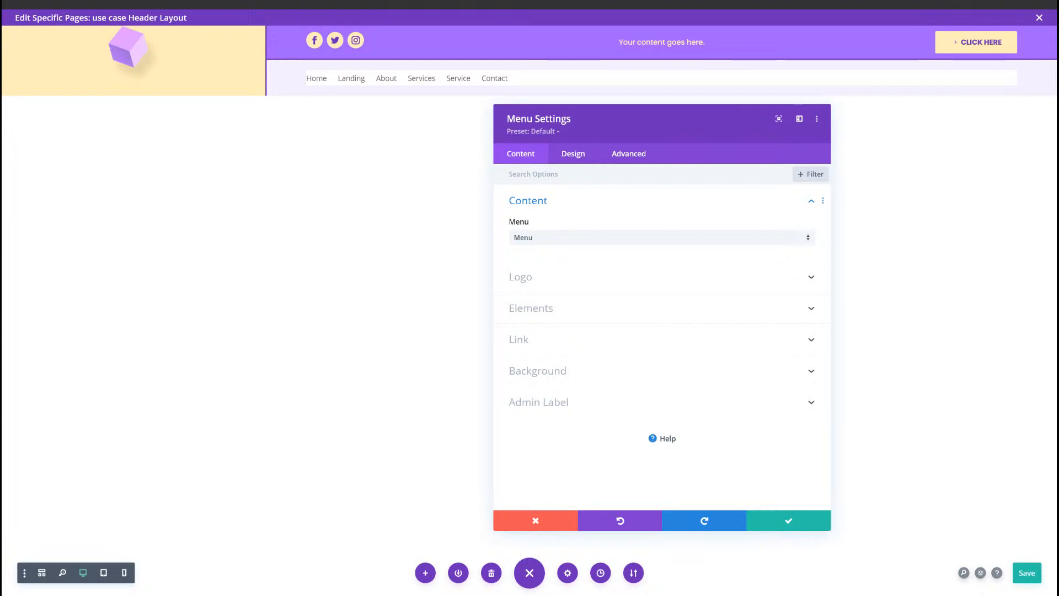
Add 3d-shape-4.png as the menu's tablet logo and check the logo setting for phone and desktop.
left_click(546, 276)
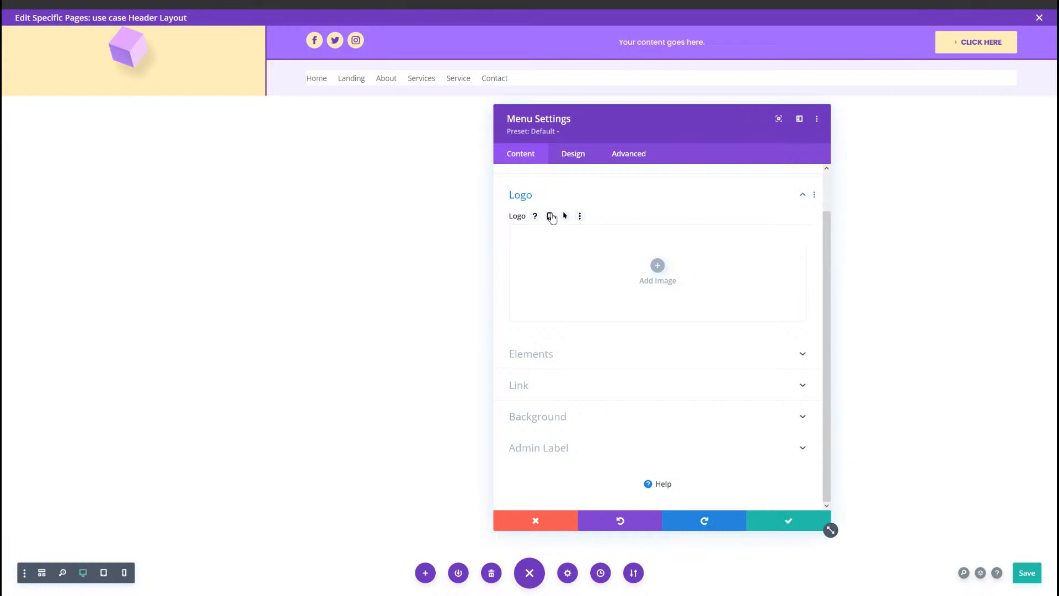
left_click(552, 217)
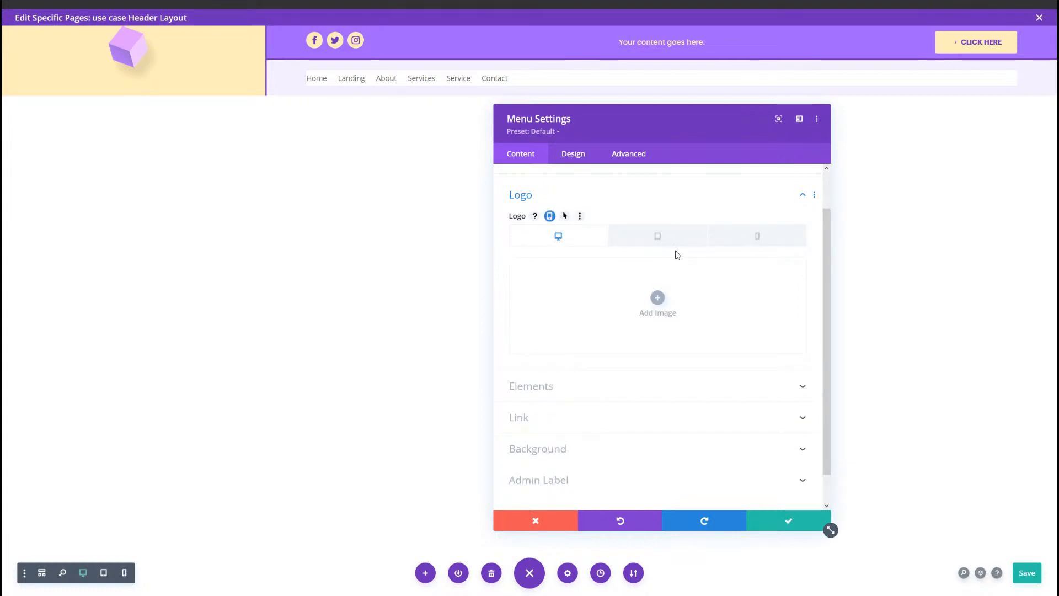
left_click(651, 236)
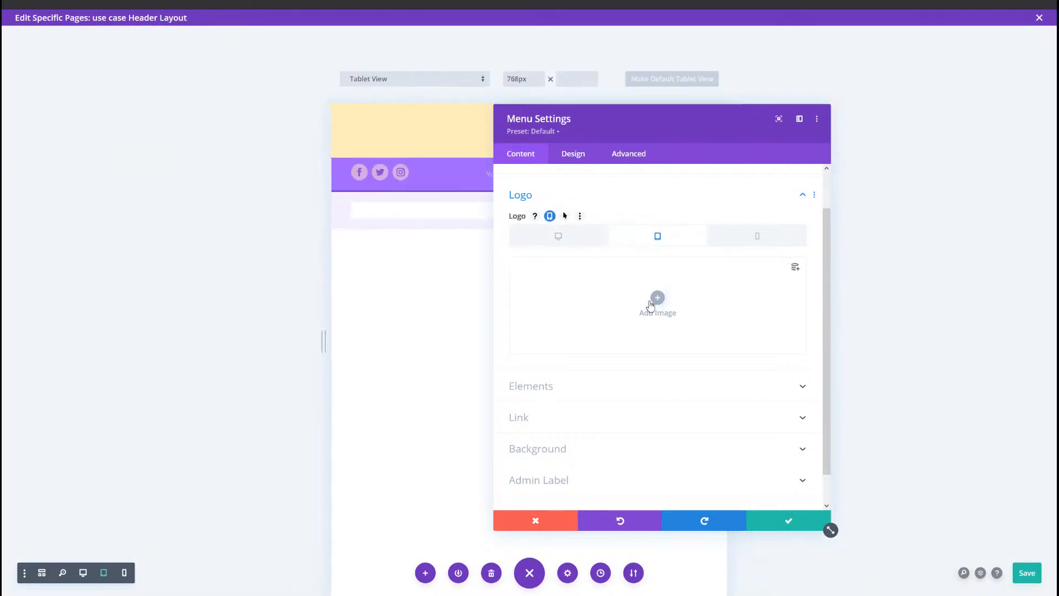
left_click(651, 303)
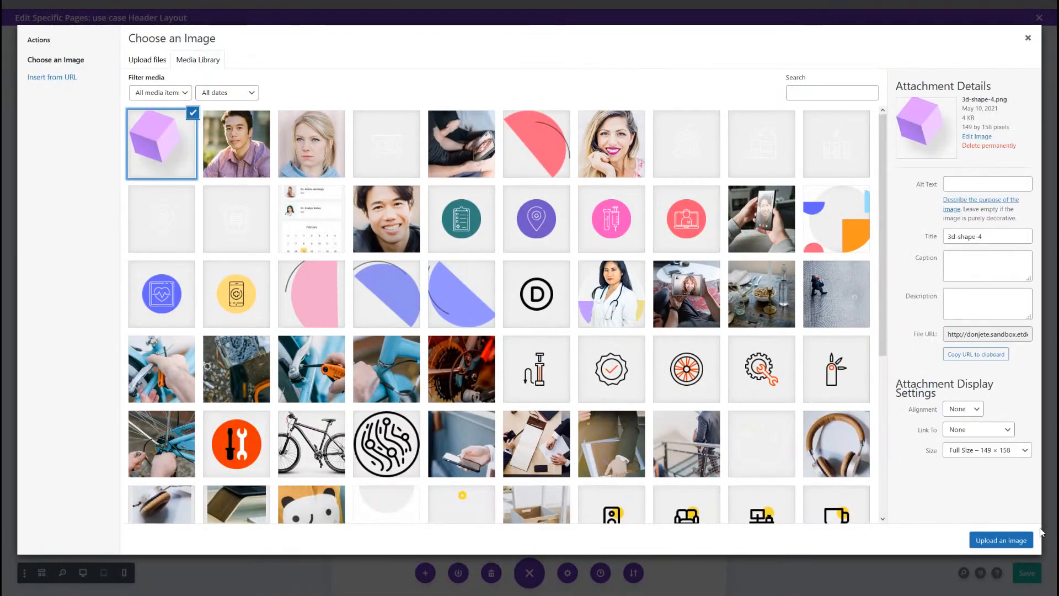
left_click(1001, 541)
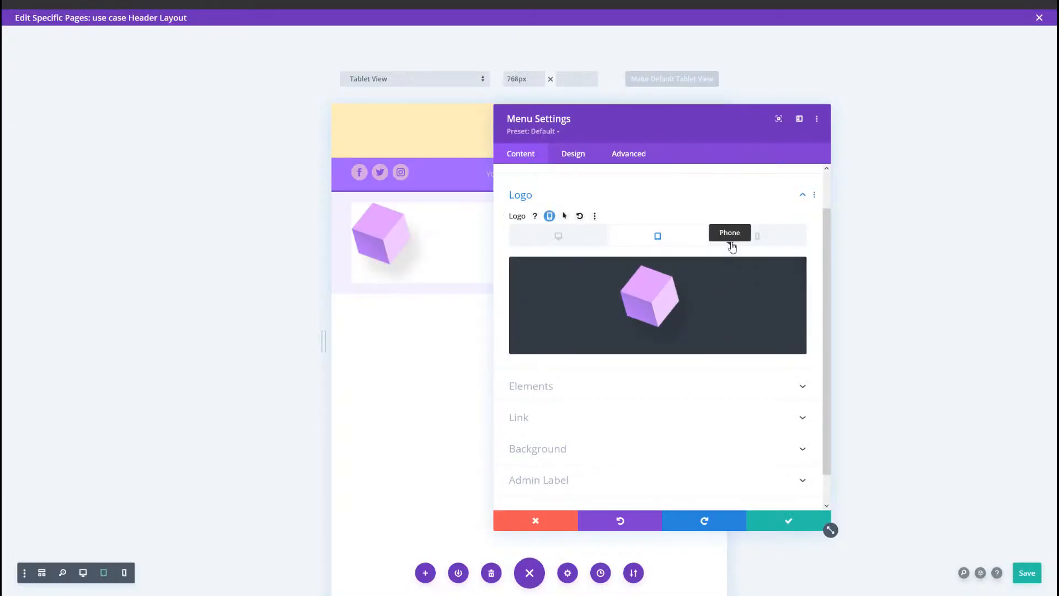
left_click(732, 246)
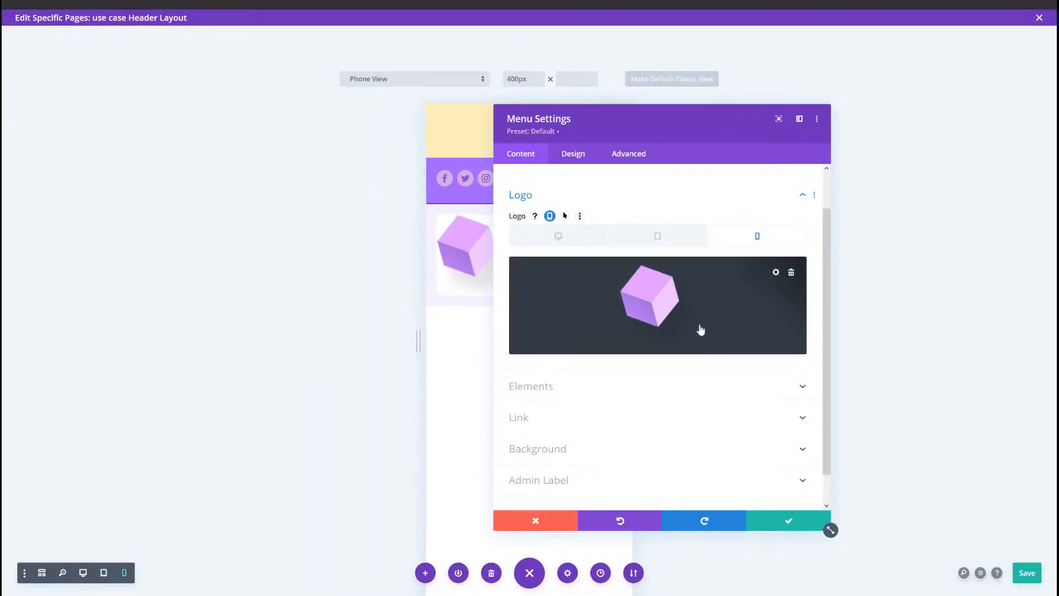
left_click(703, 243)
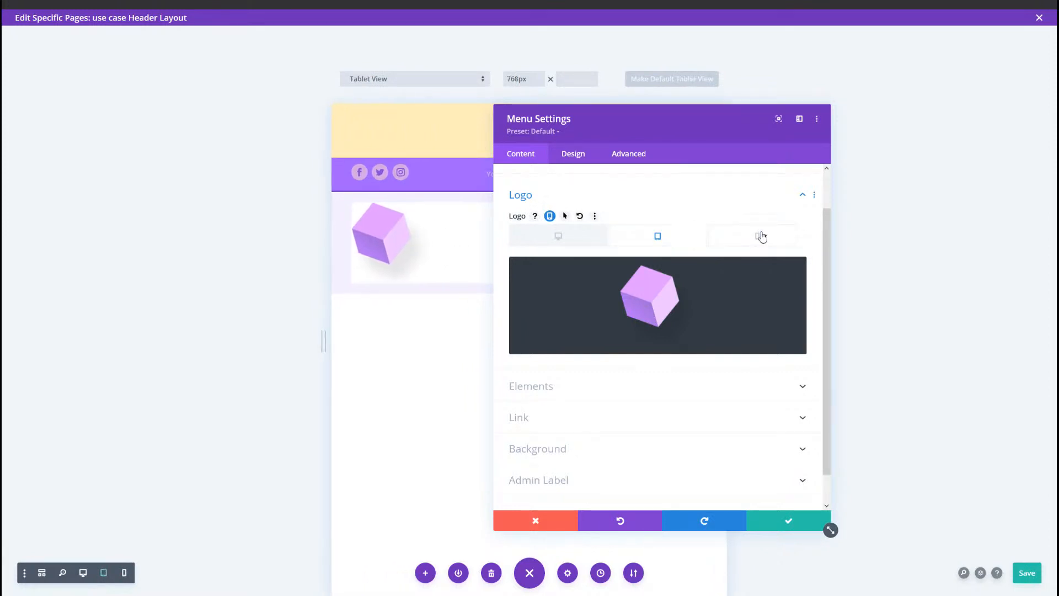
left_click(762, 238)
left_click(634, 249)
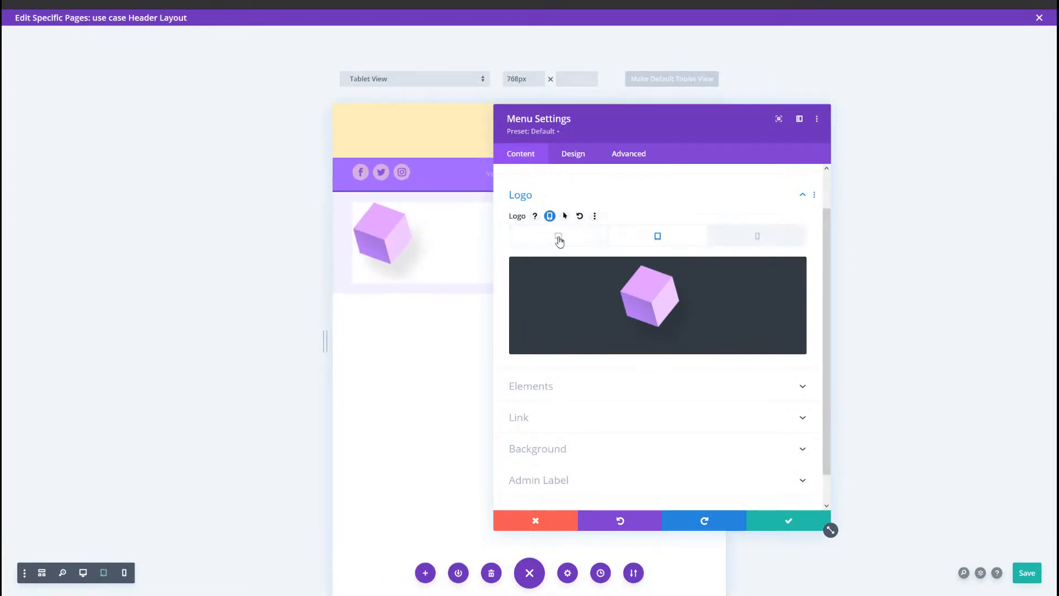
left_click(559, 239)
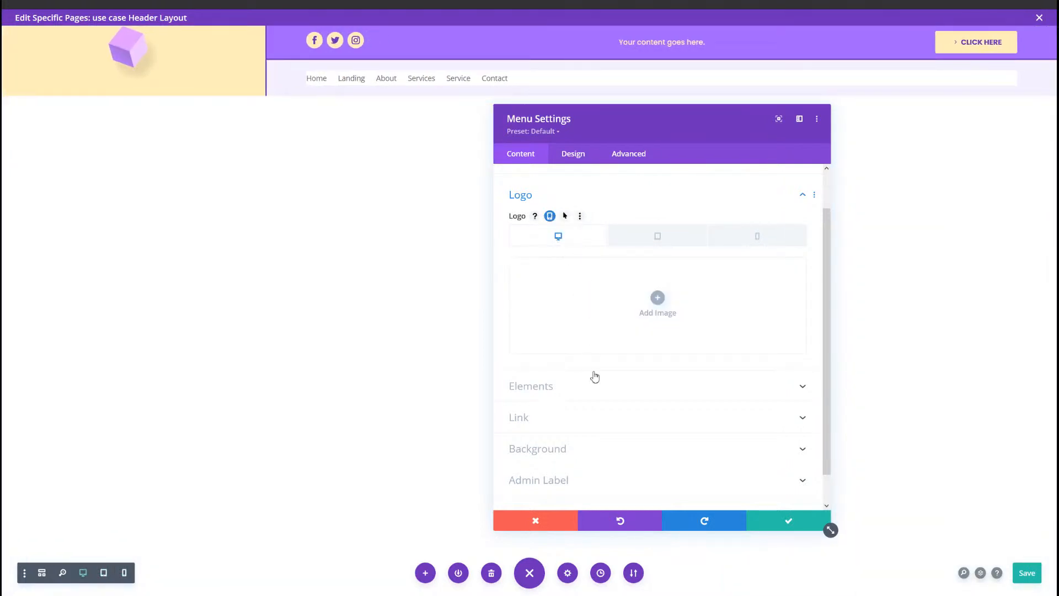
Remove the Menu module's background color and save the layout.
left_click(572, 450)
scroll(733, 307, "down", 1)
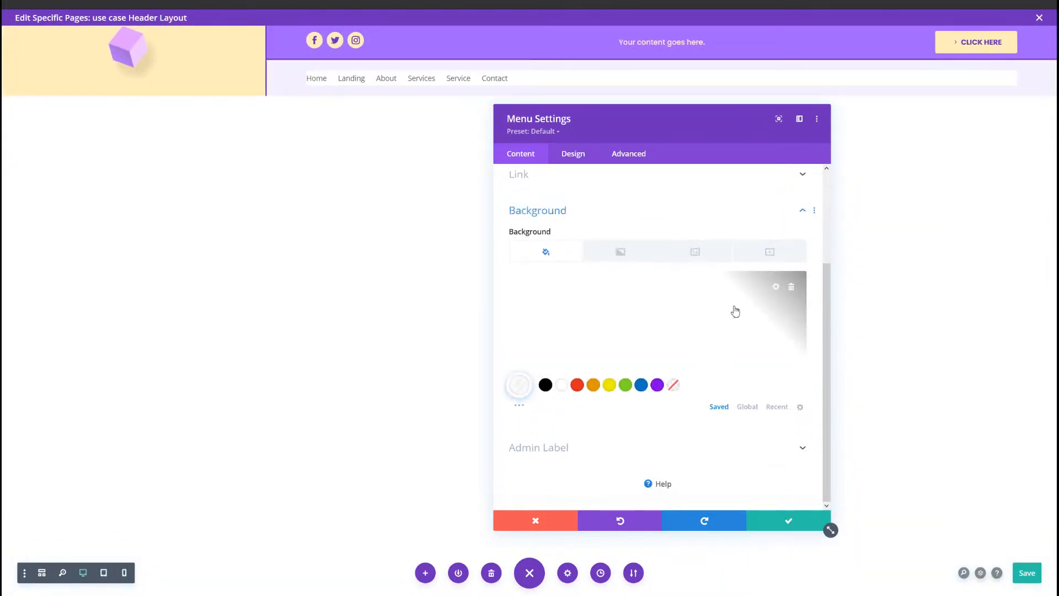
left_click(791, 288)
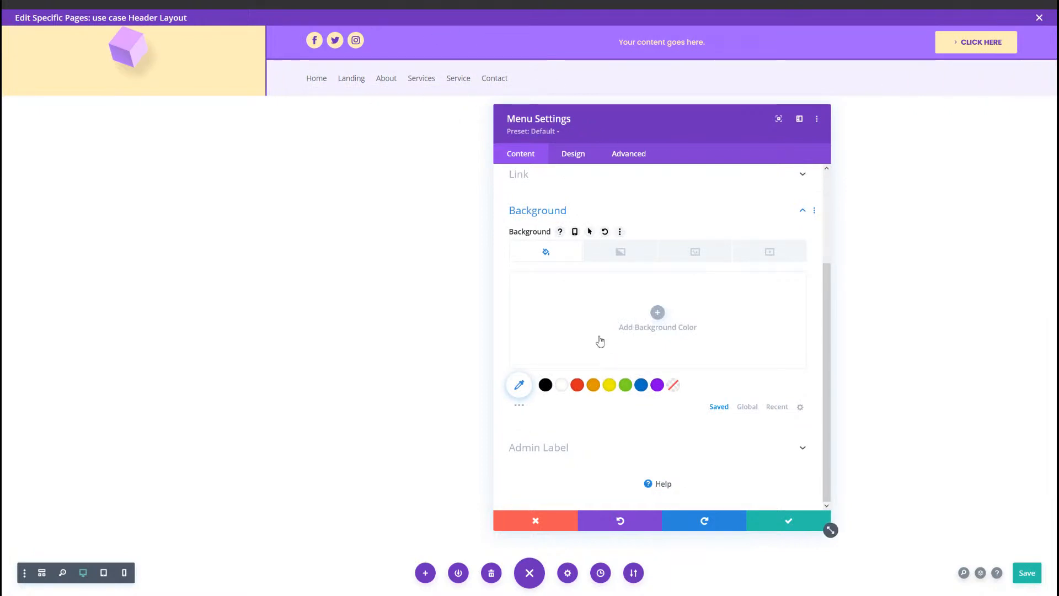
key("ctrl+s")
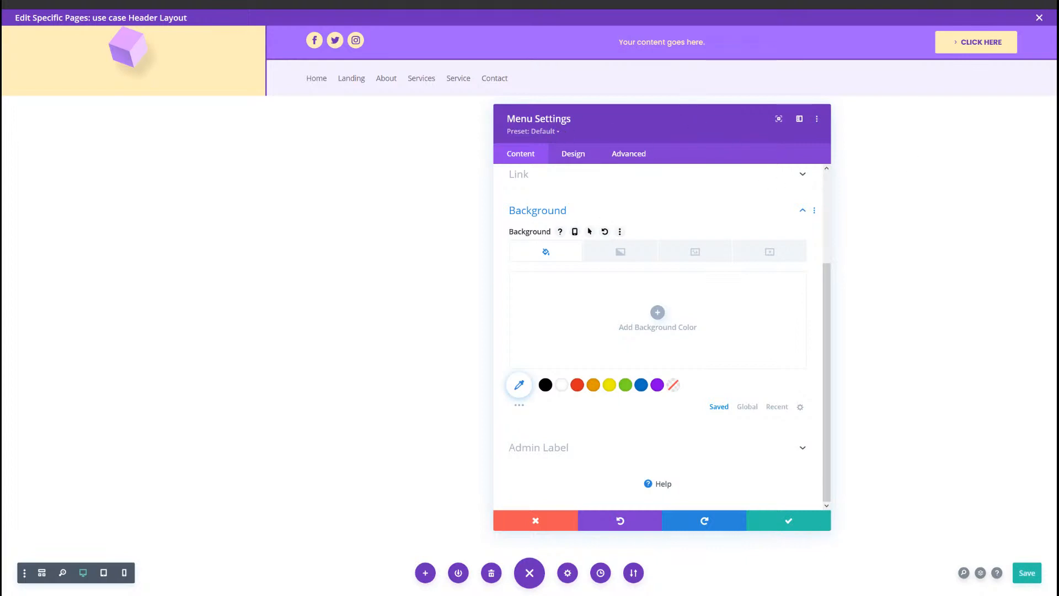
Set the menu text font to Poppins and save the layout.
left_click(566, 159)
left_click(558, 231)
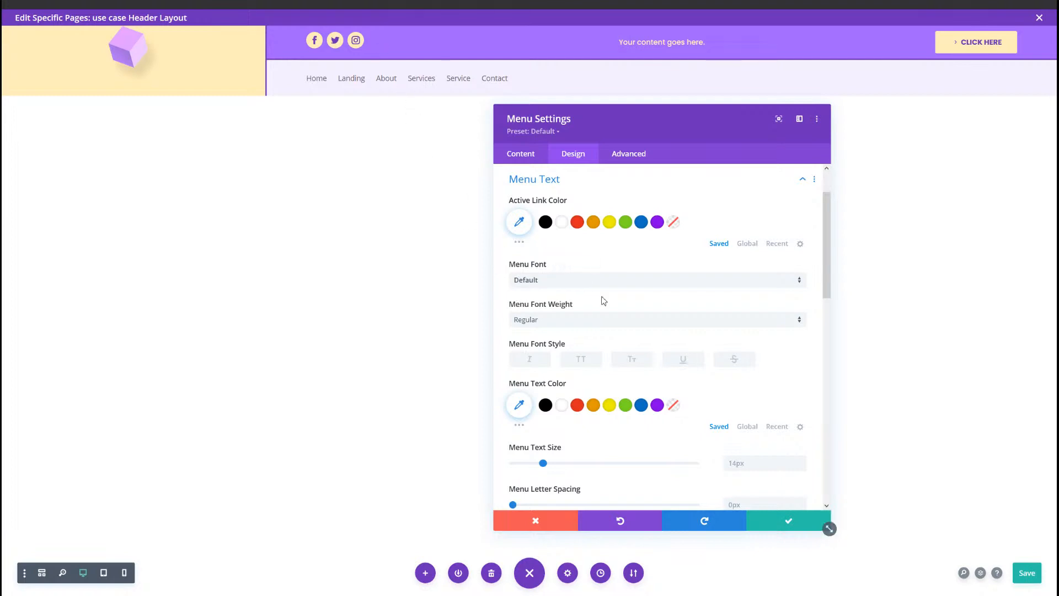
left_click(579, 282)
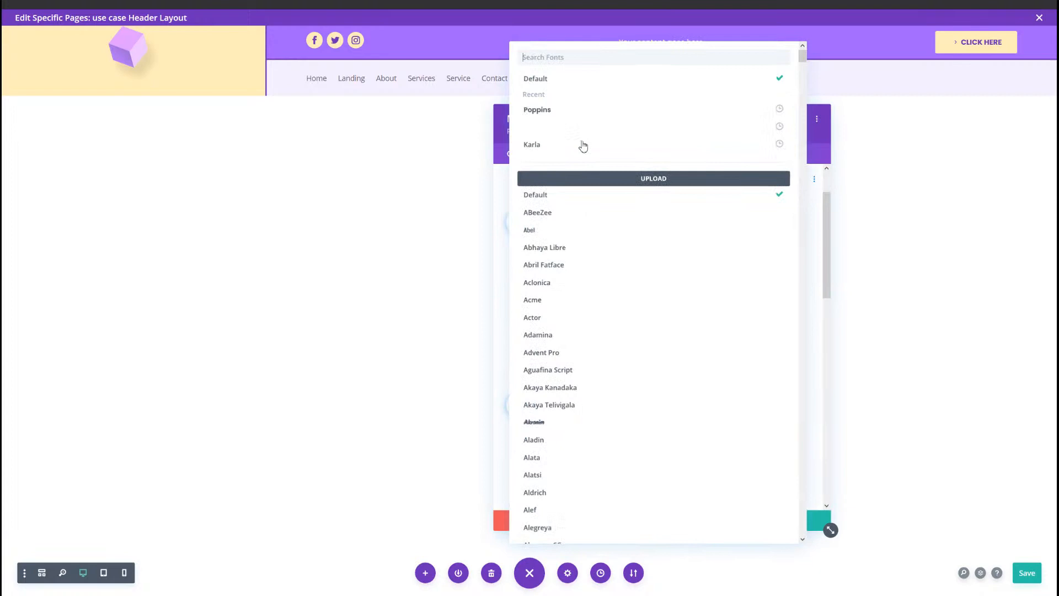
left_click(579, 110)
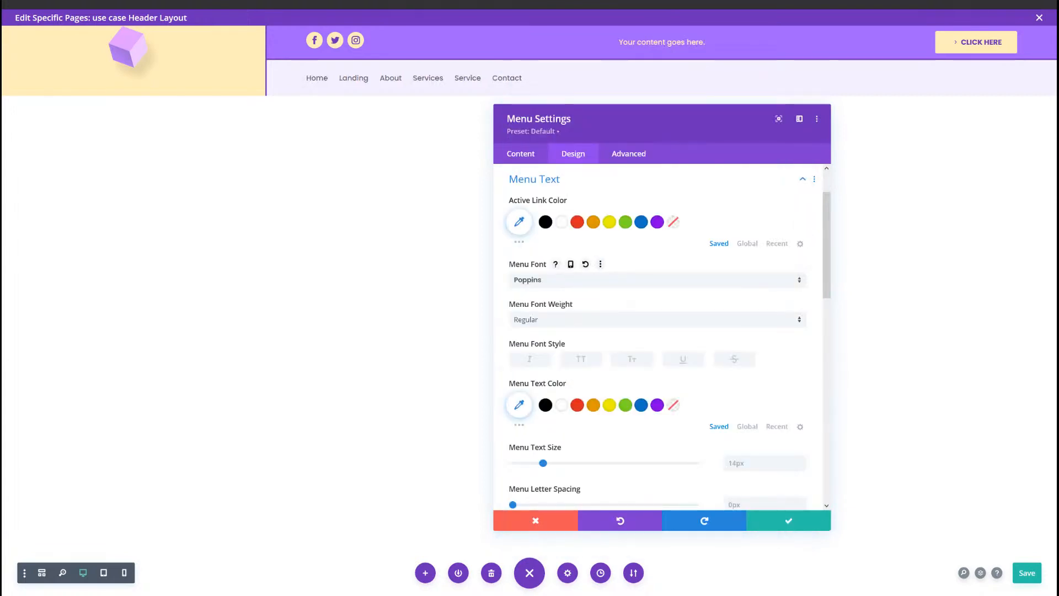
key("ctrl+s")
Set the menu text color to #6c2eb9 and the menu text size to 16px.
left_click(519, 405)
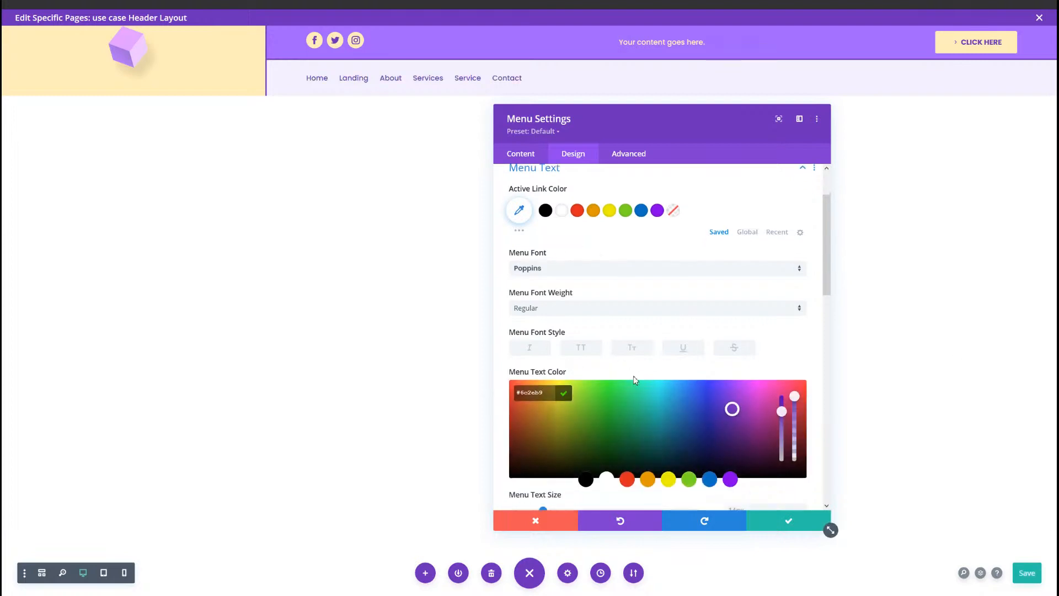
scroll(636, 381, "down", 3)
left_click(752, 327)
type("16")
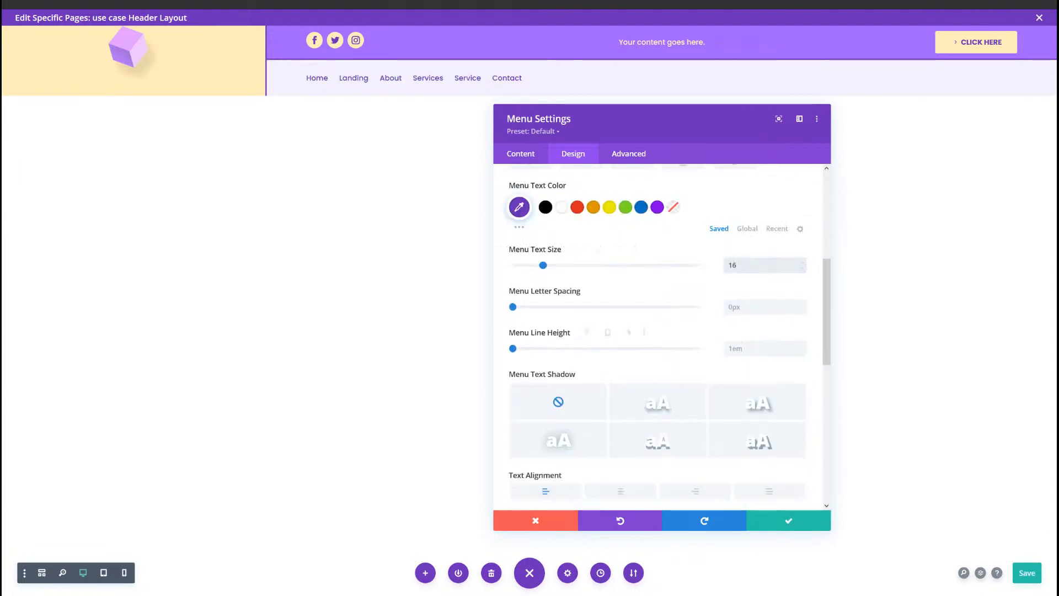
type("px")
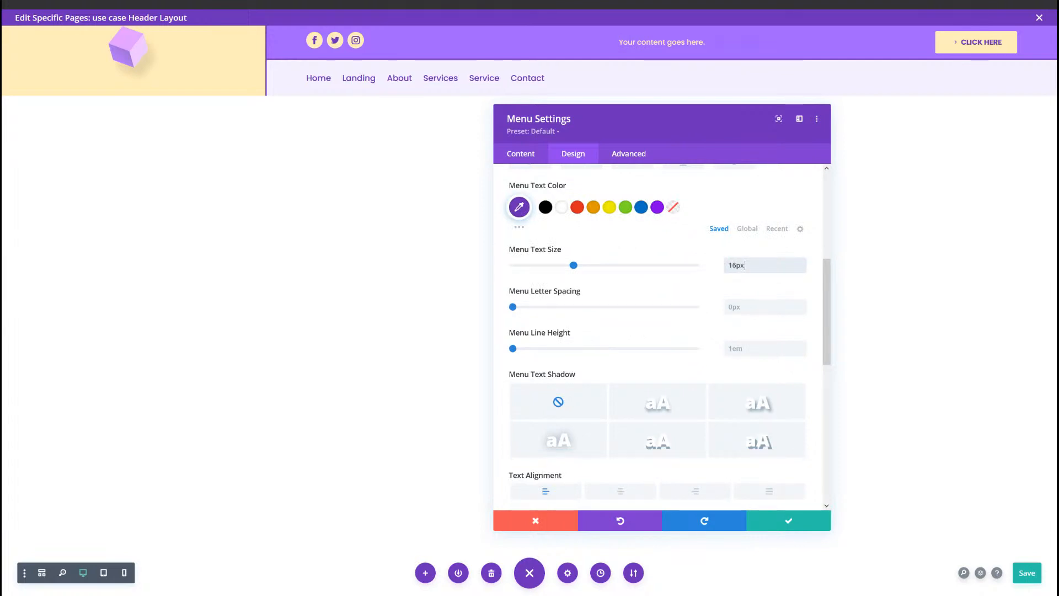
Make the dropdown menu line color transparent with rgba(0,0,0,0).
scroll(517, 397, "down", 5)
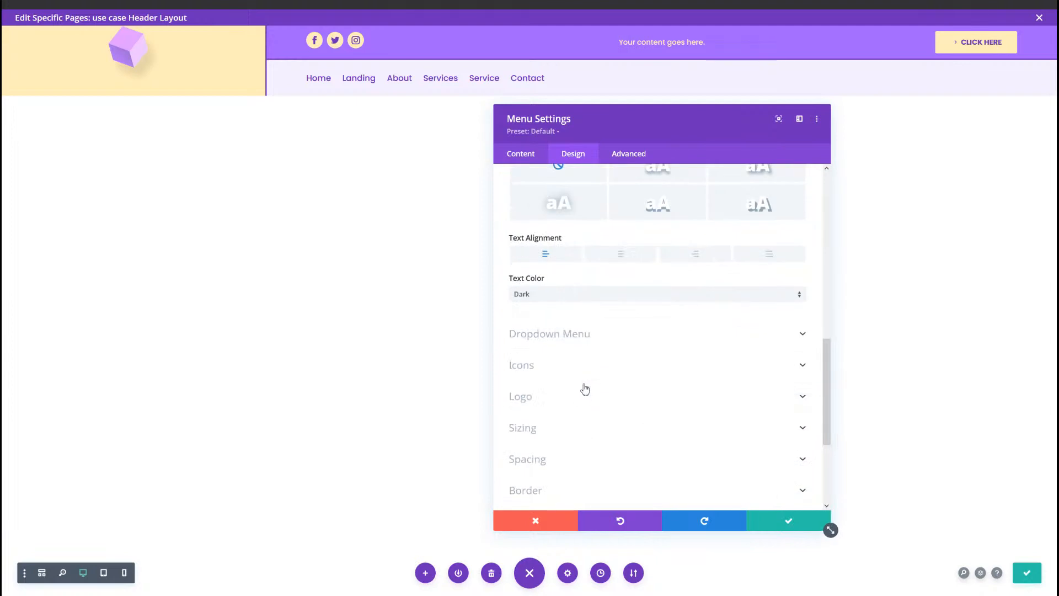
left_click(580, 337)
left_click(522, 285)
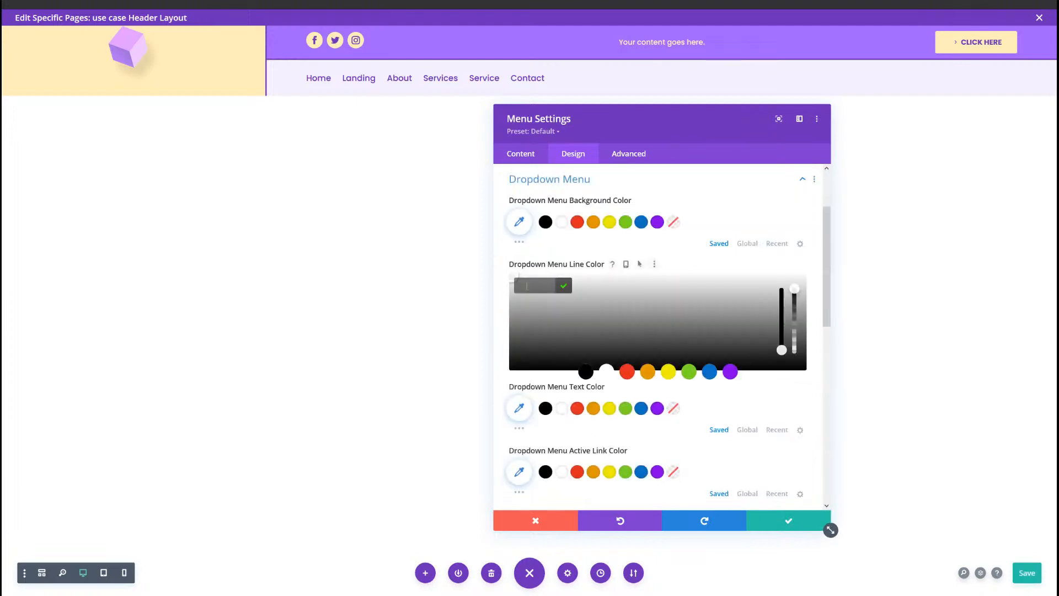
type("rgba(0,0,0,0)")
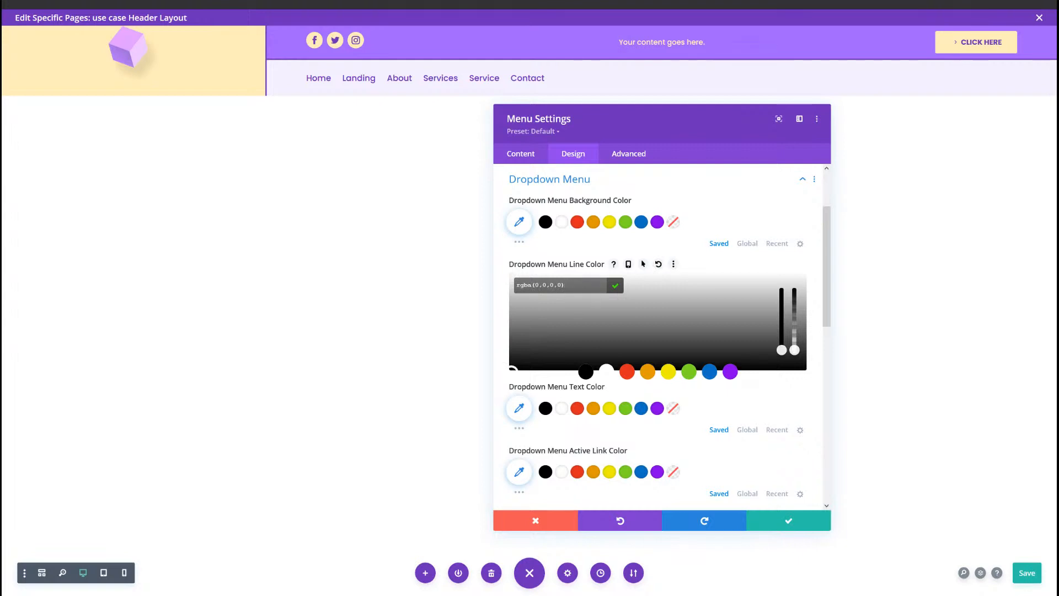
Set the shopping cart, search and hamburger menu icon colors to #6c2eb9.
scroll(577, 417, "down", 3)
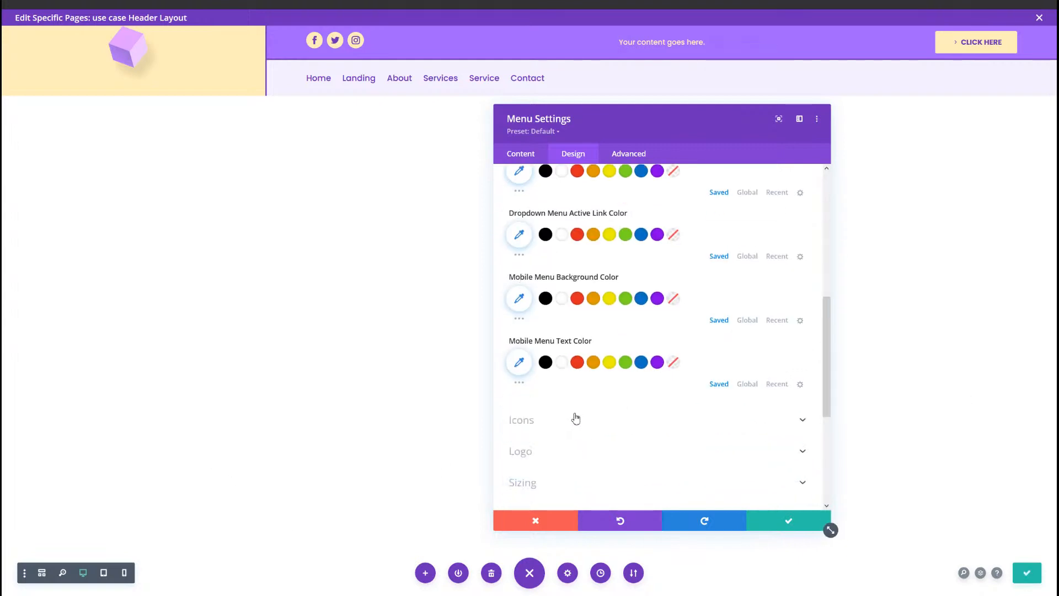
left_click(564, 422)
left_click(519, 225)
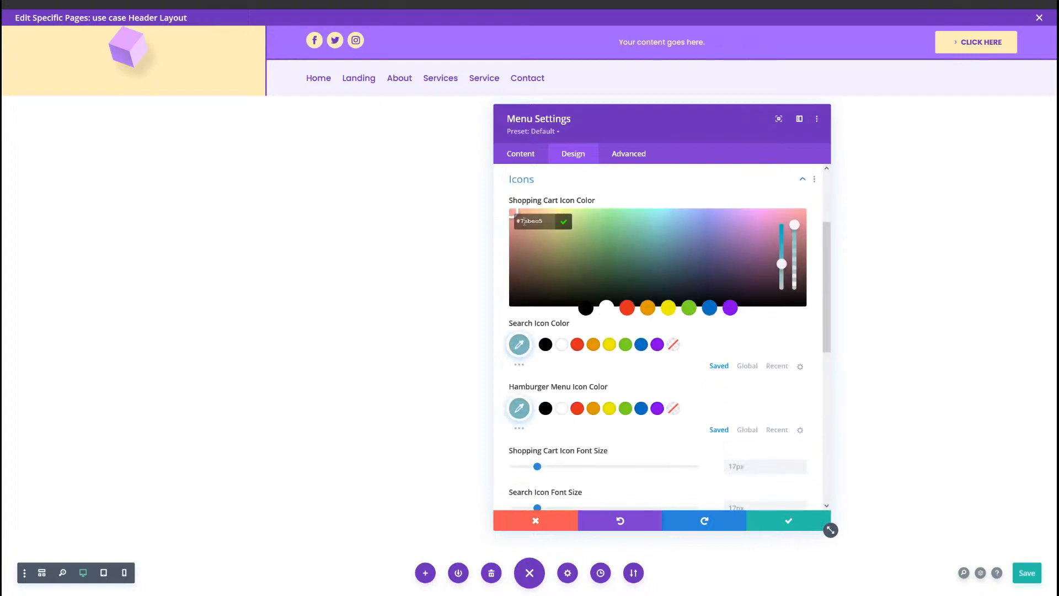
left_click(519, 344)
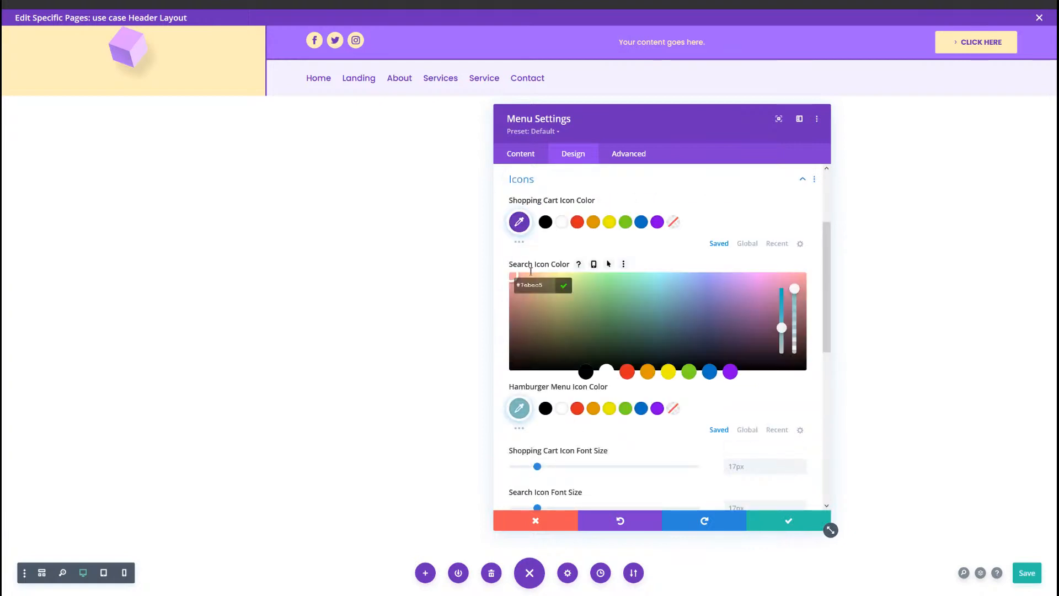
left_click(520, 408)
key("ctrl+a")
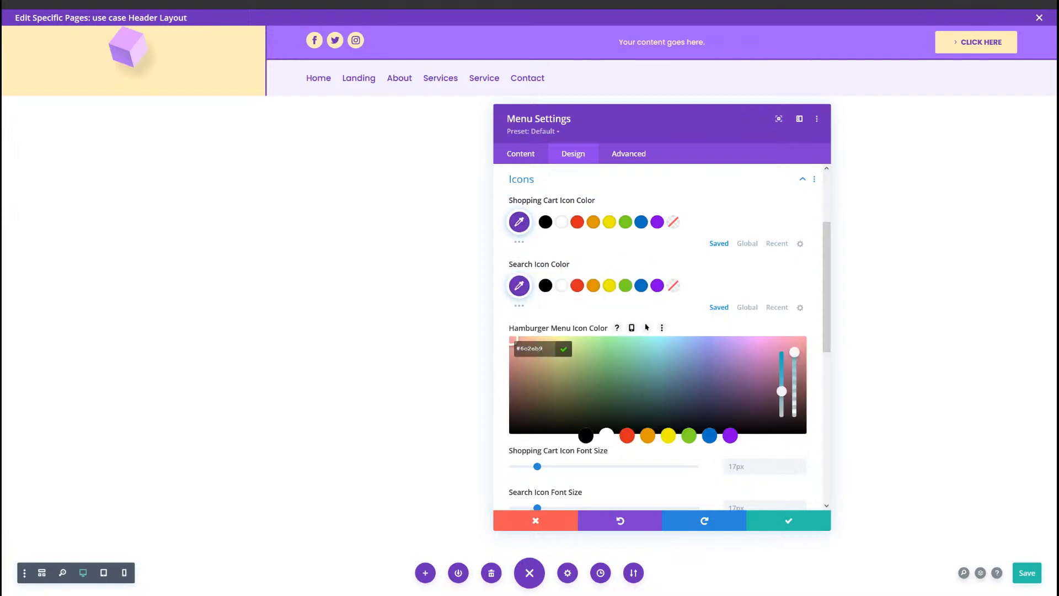
Set the hamburger menu icon color to #6c2eb9 and the menu's logo max width on tablet to 70px.
type("#6c2eb9")
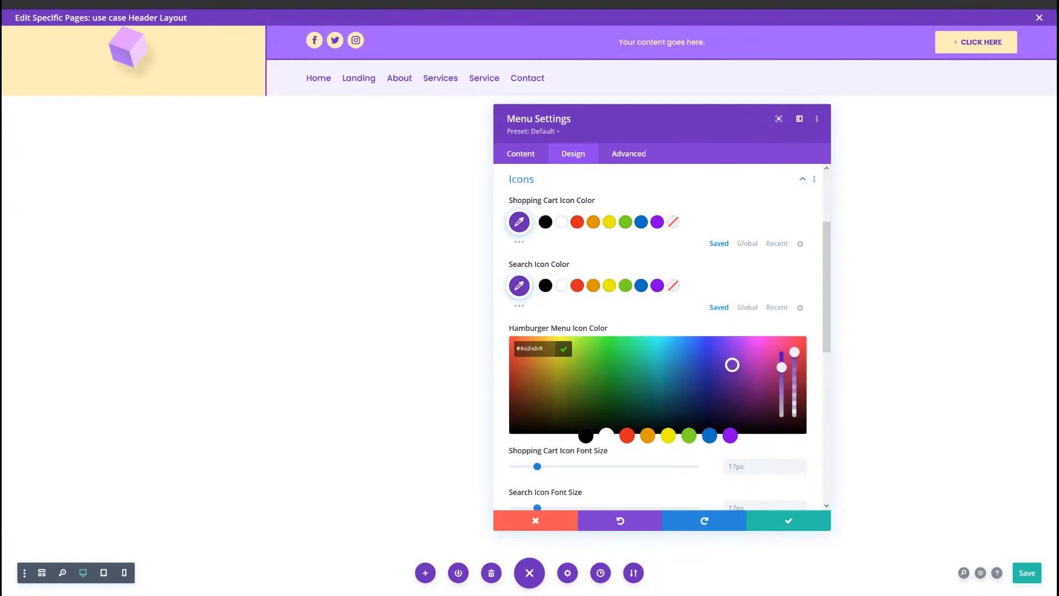
scroll(629, 399, "down", 6)
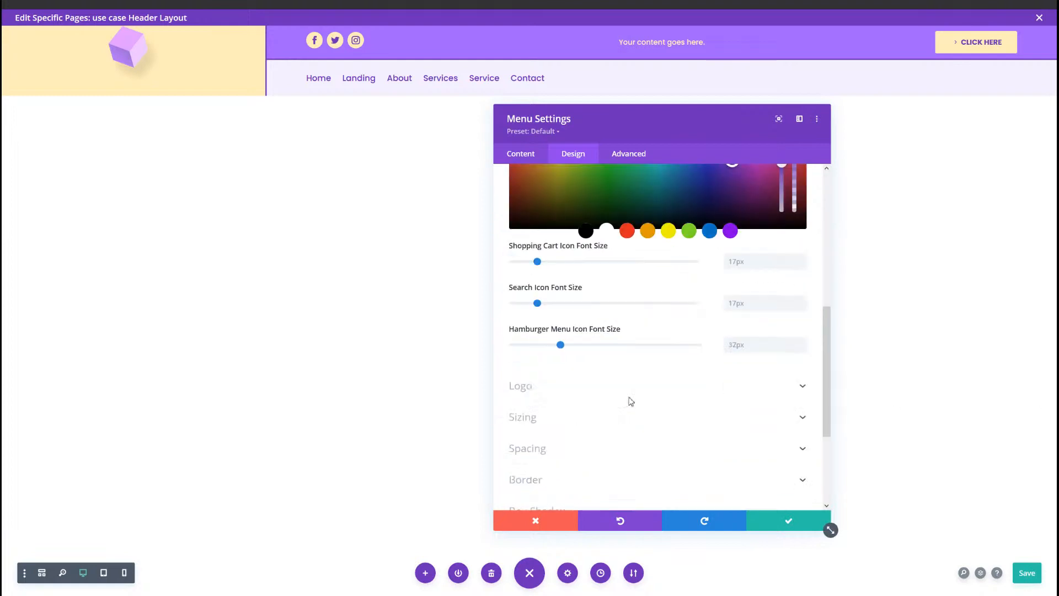
left_click(586, 313)
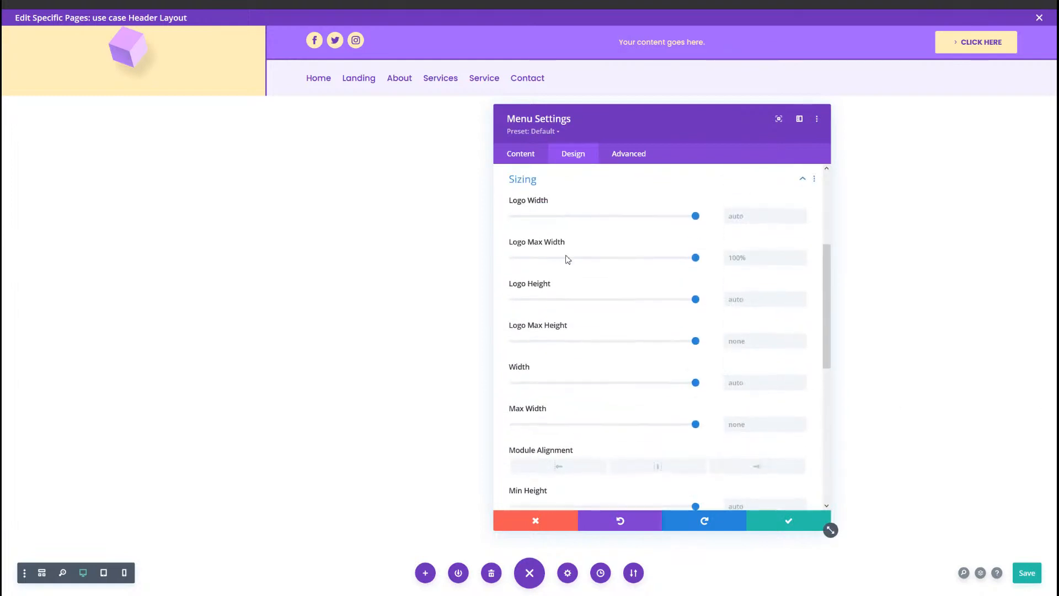
left_click(588, 245)
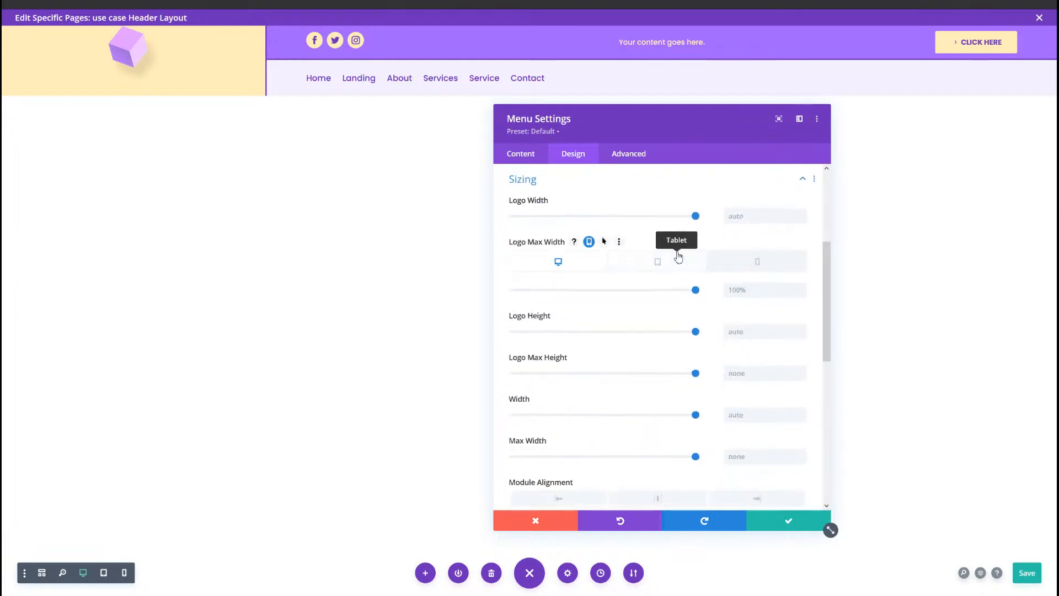
left_click(686, 265)
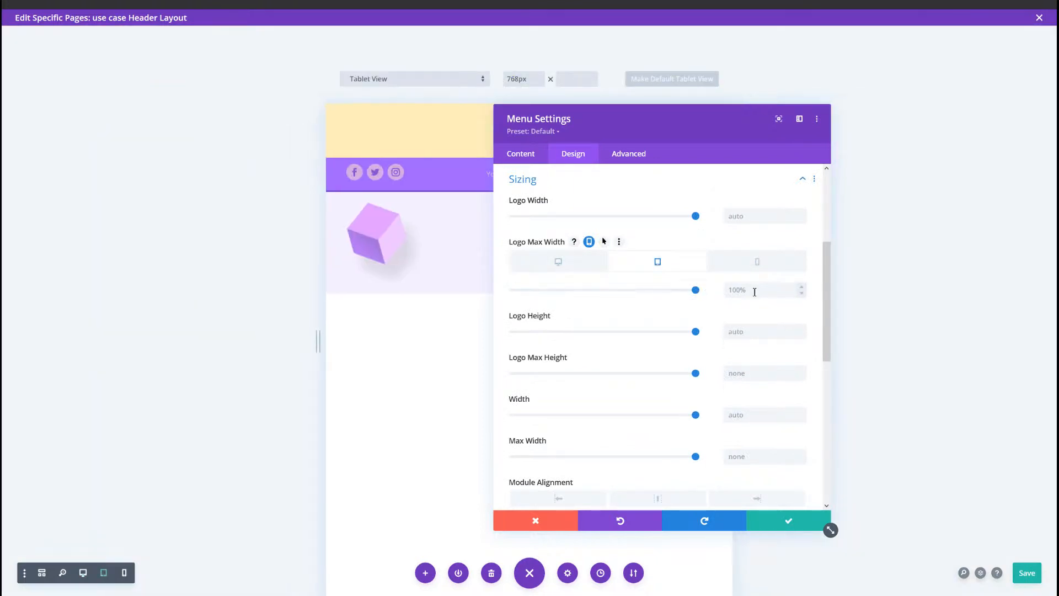
left_click(774, 286)
type("70%")
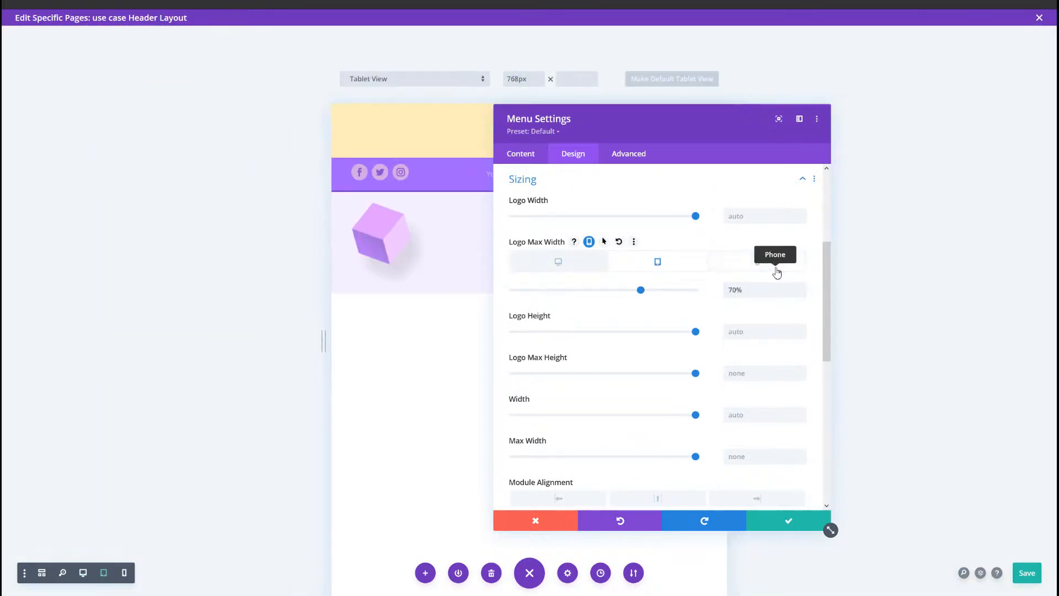
left_click(775, 268)
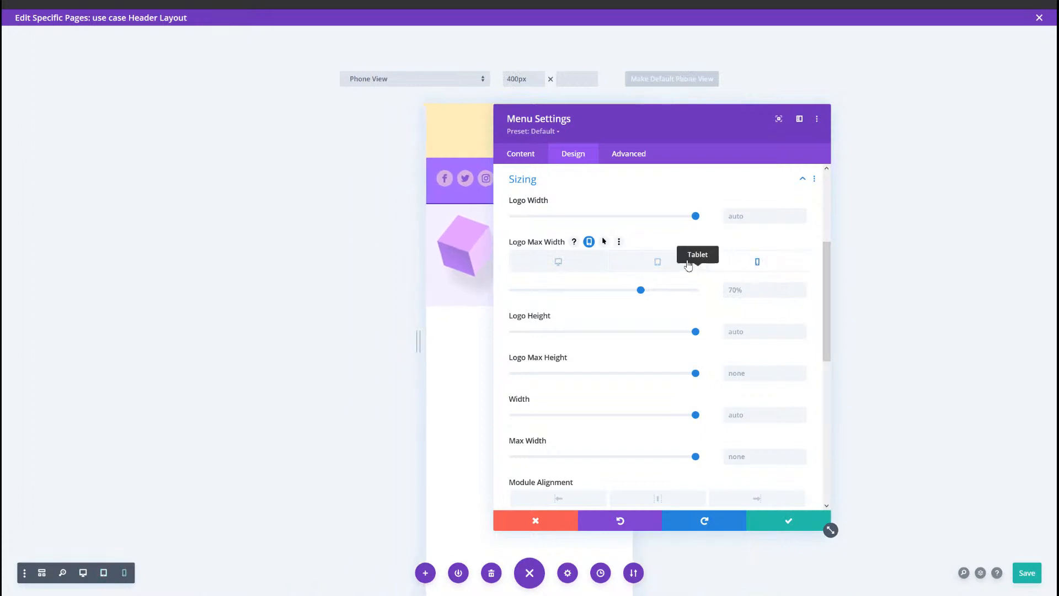
left_click(687, 263)
double_click(754, 286)
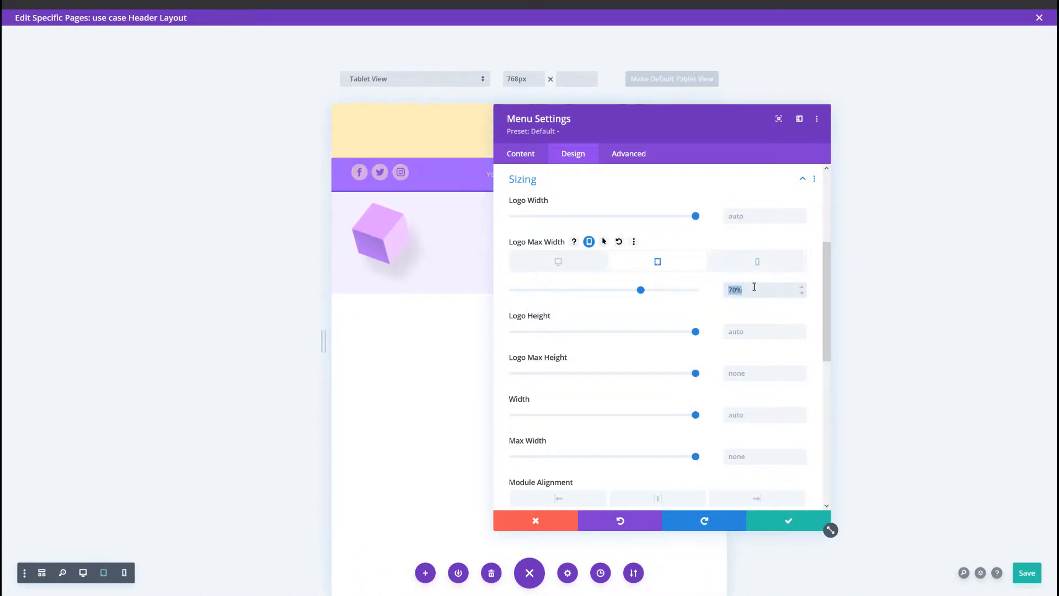
type("70px")
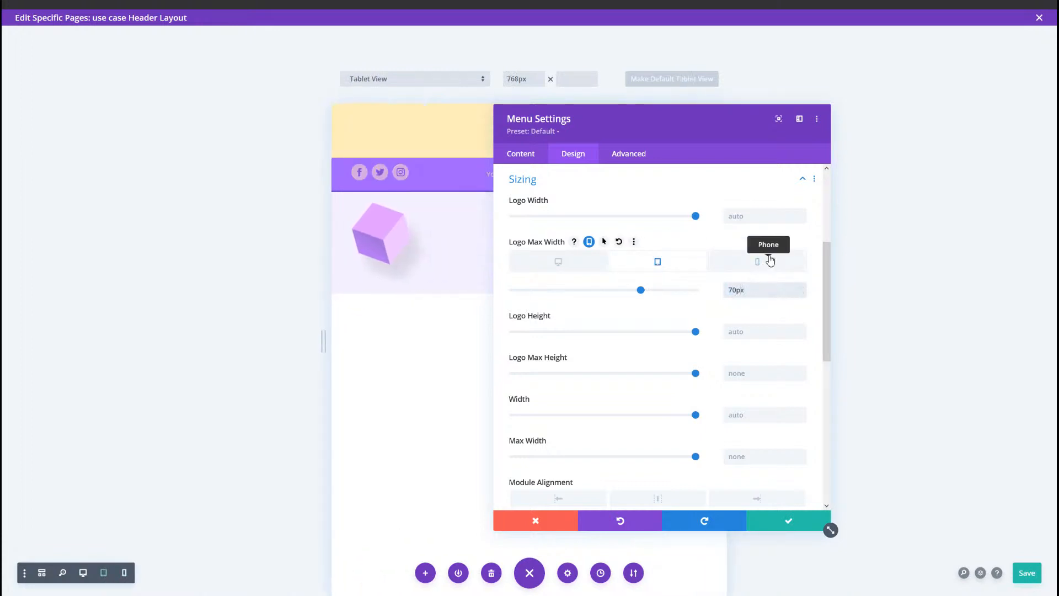
Set the menu's logo max width on phone to 50px, accept the menu settings and save the layout.
left_click(770, 258)
double_click(767, 288)
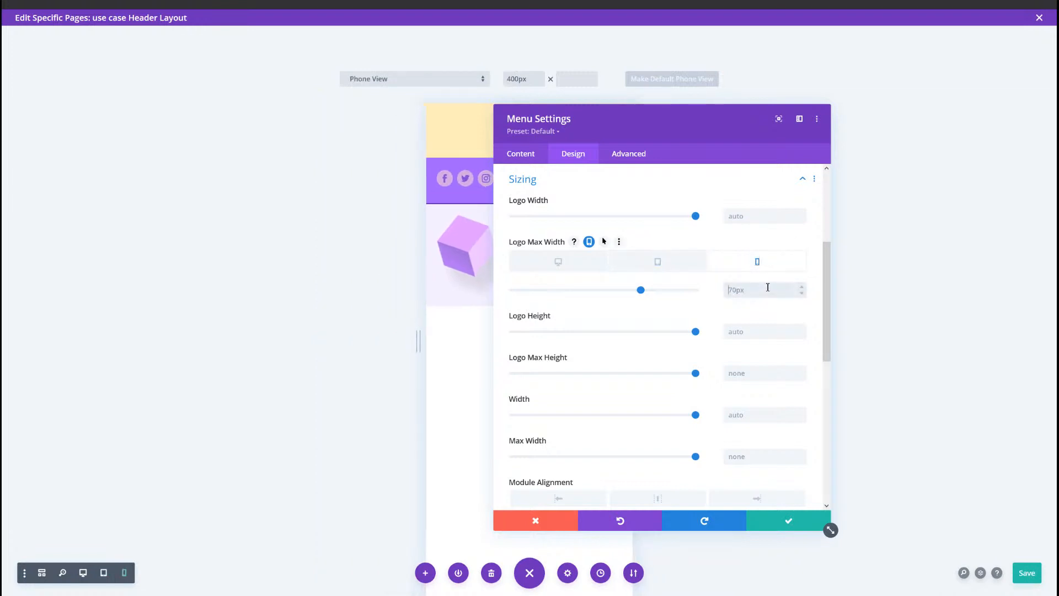
type("50px")
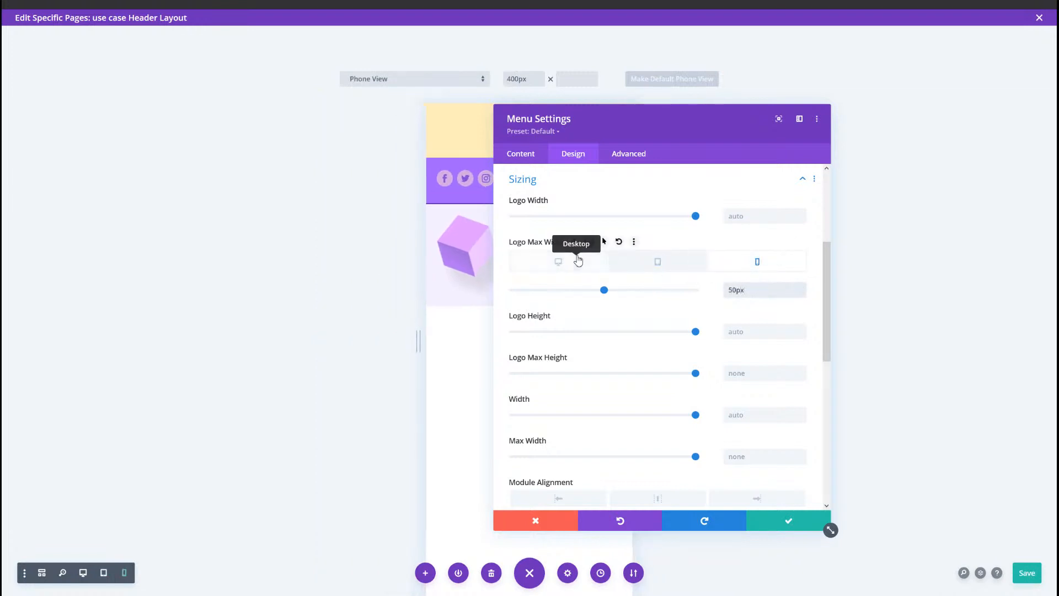
left_click(576, 260)
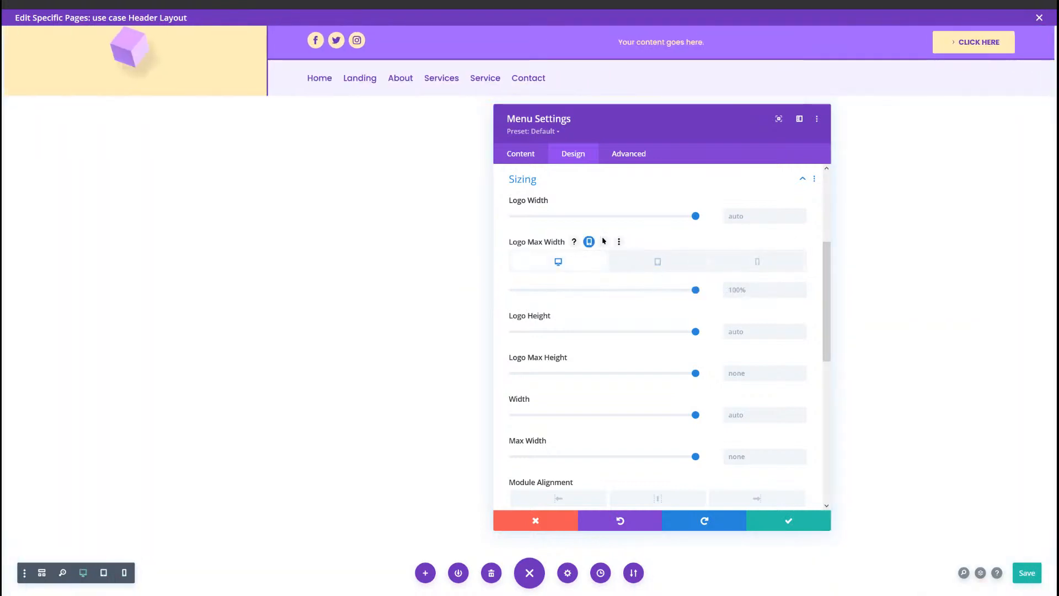
left_click(781, 520)
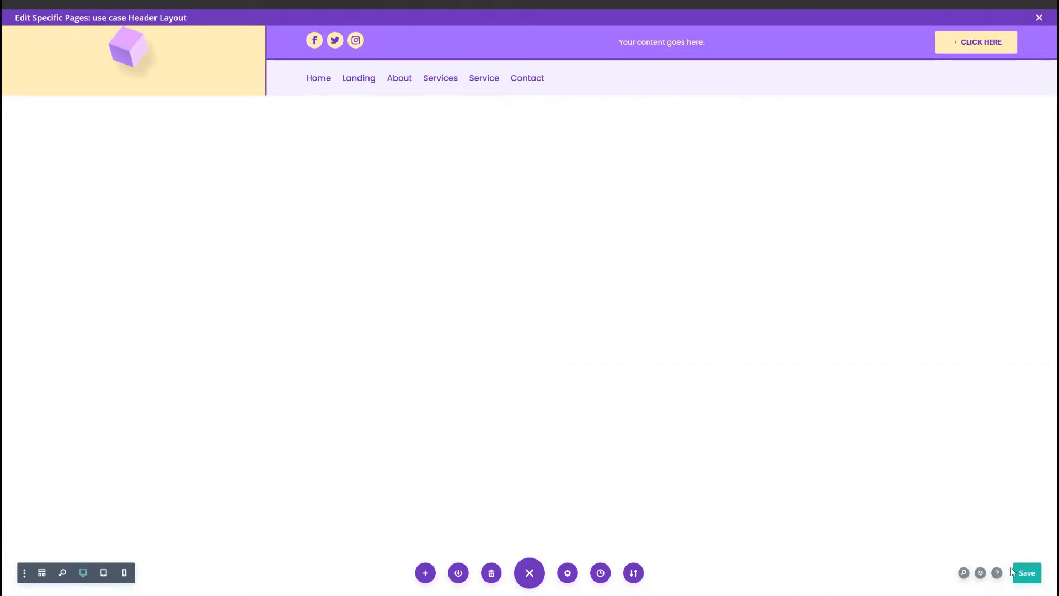
left_click(1027, 573)
mouse_move(499, 98)
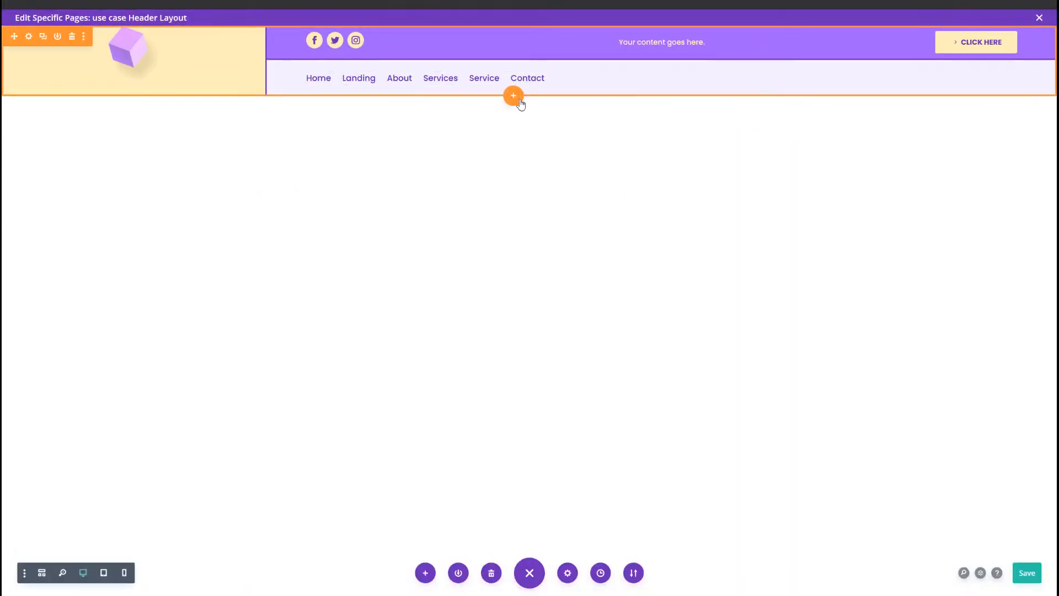
left_click(514, 95)
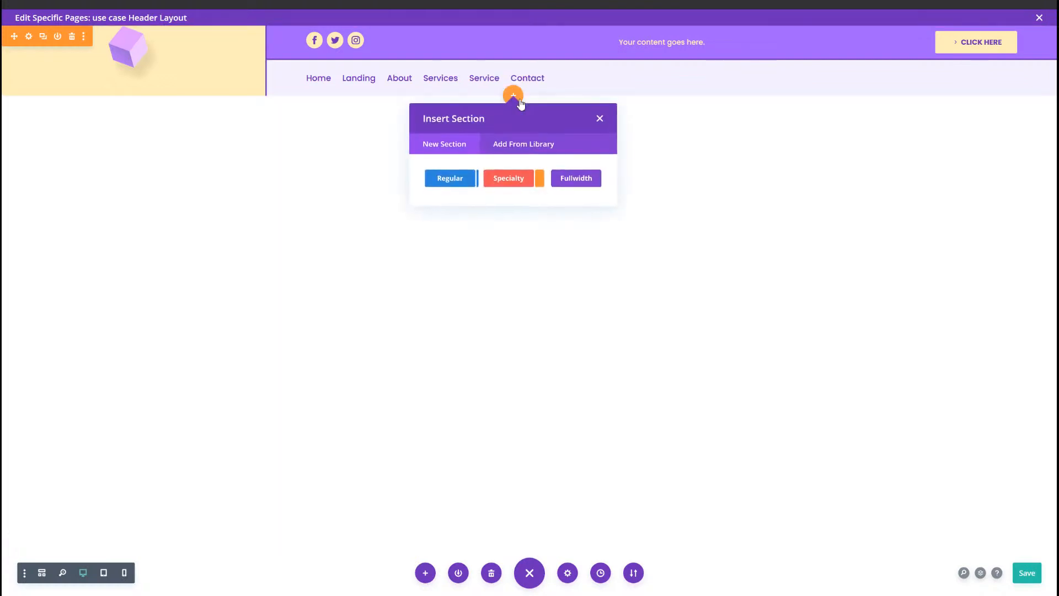
left_click(519, 178)
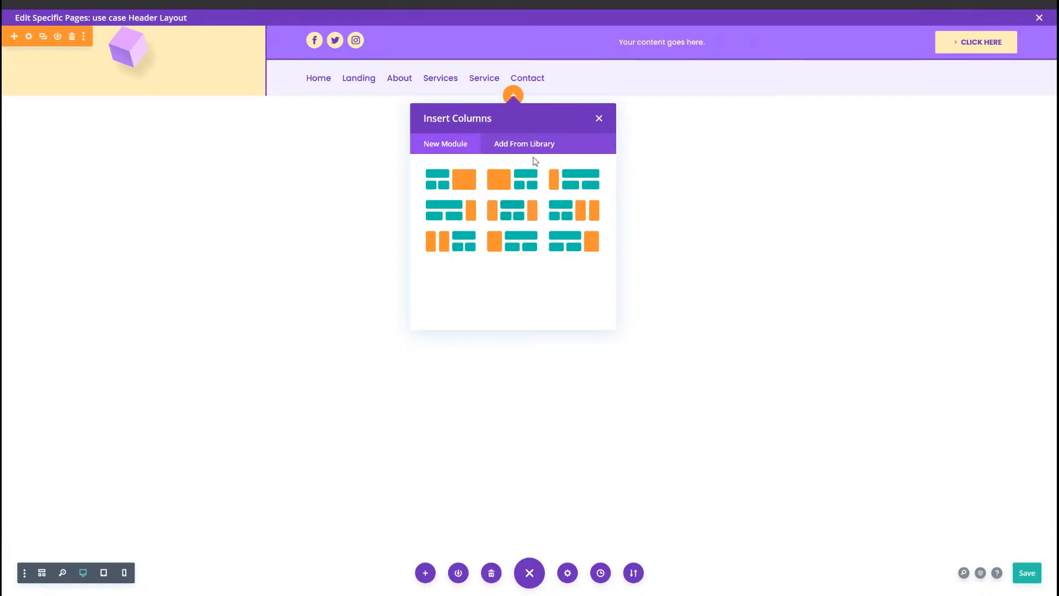
left_click(600, 118)
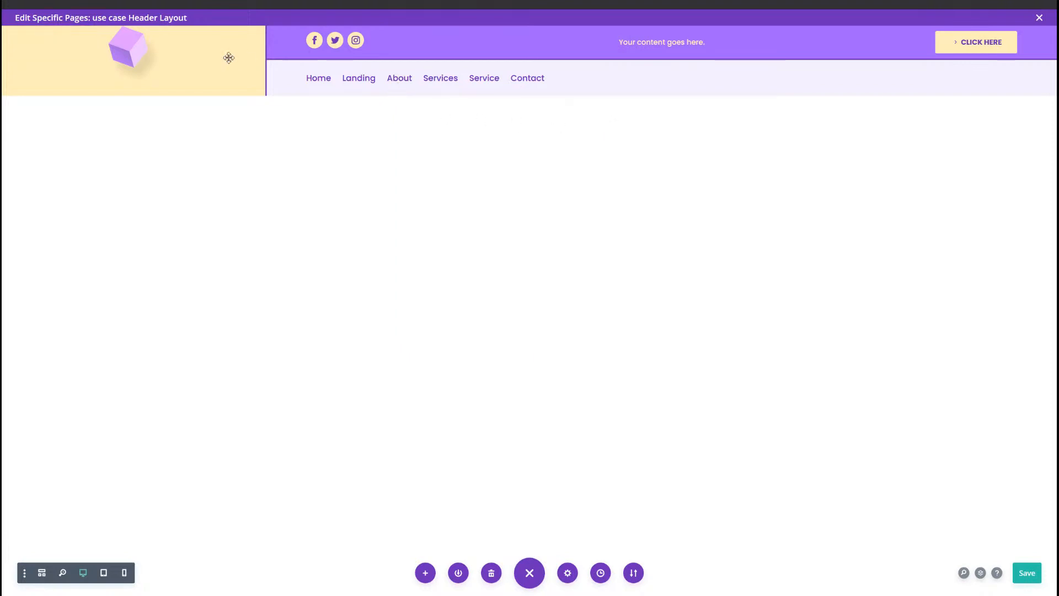
Add a Code module below the logo image in the header's first column.
mouse_move(142, 69)
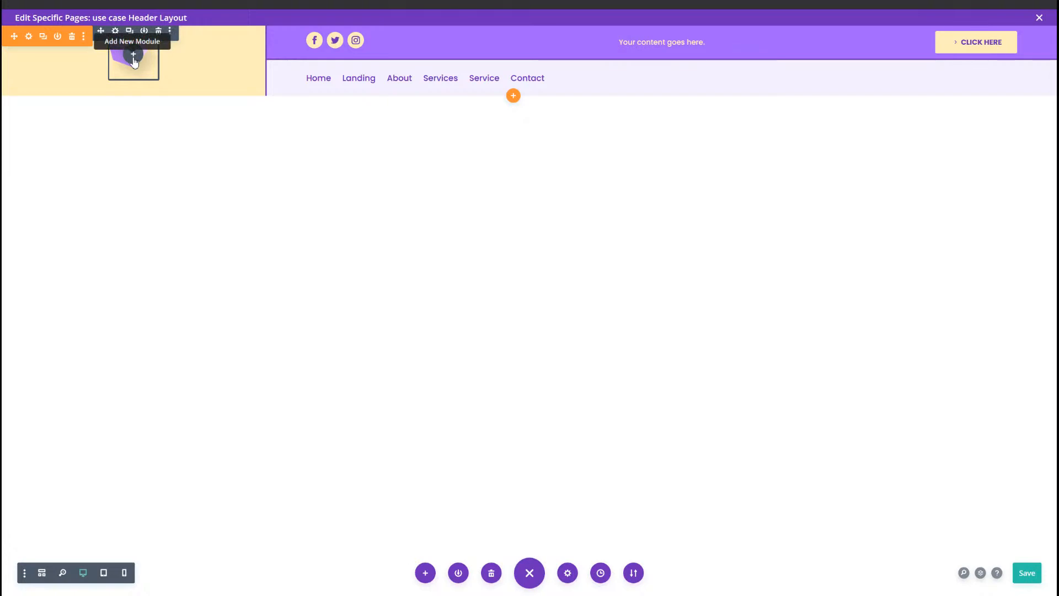
left_click(133, 55)
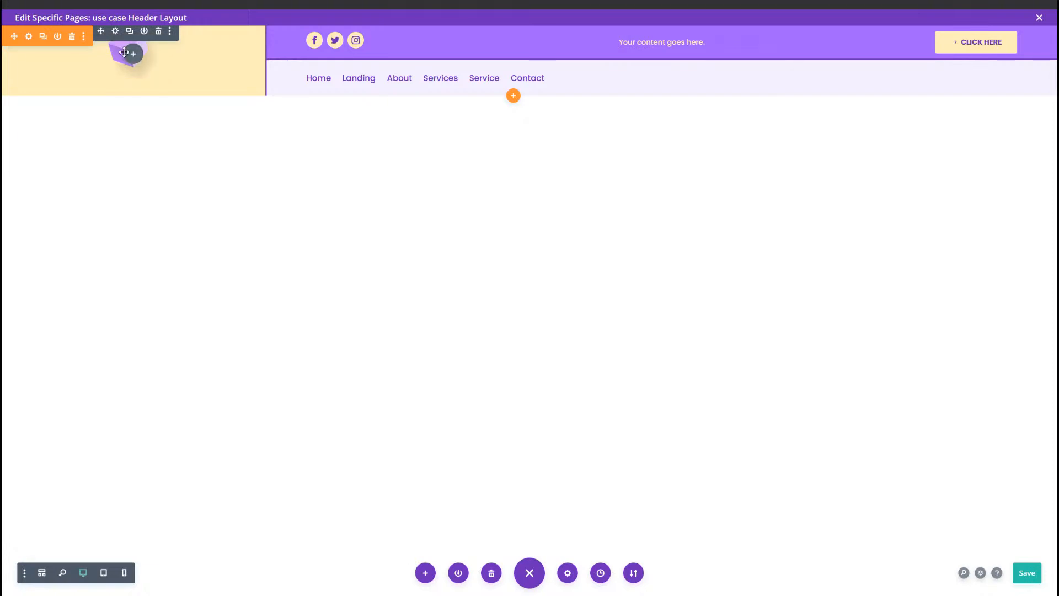
type("code")
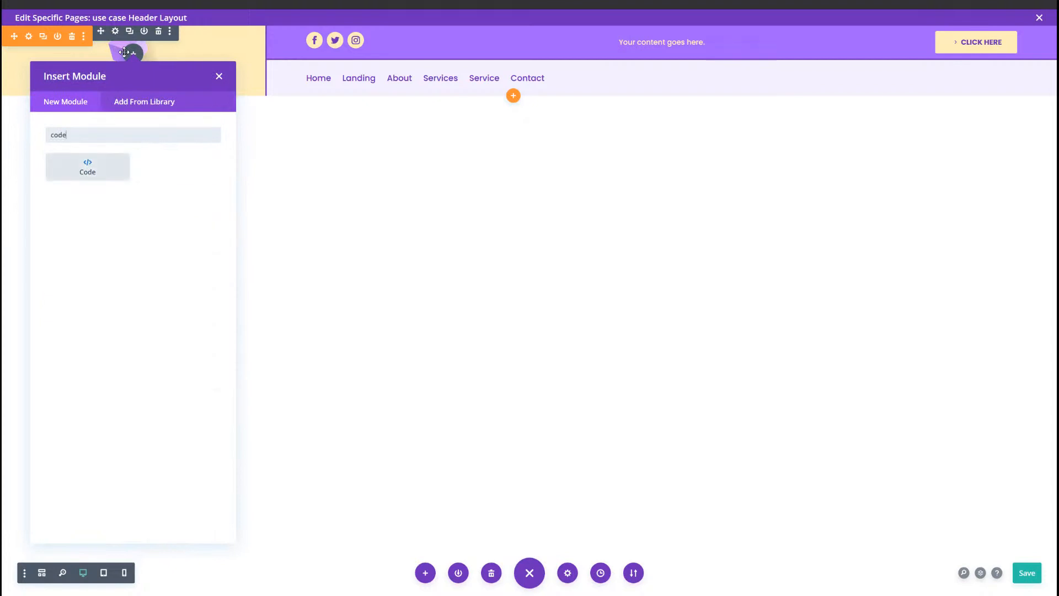
left_click(85, 166)
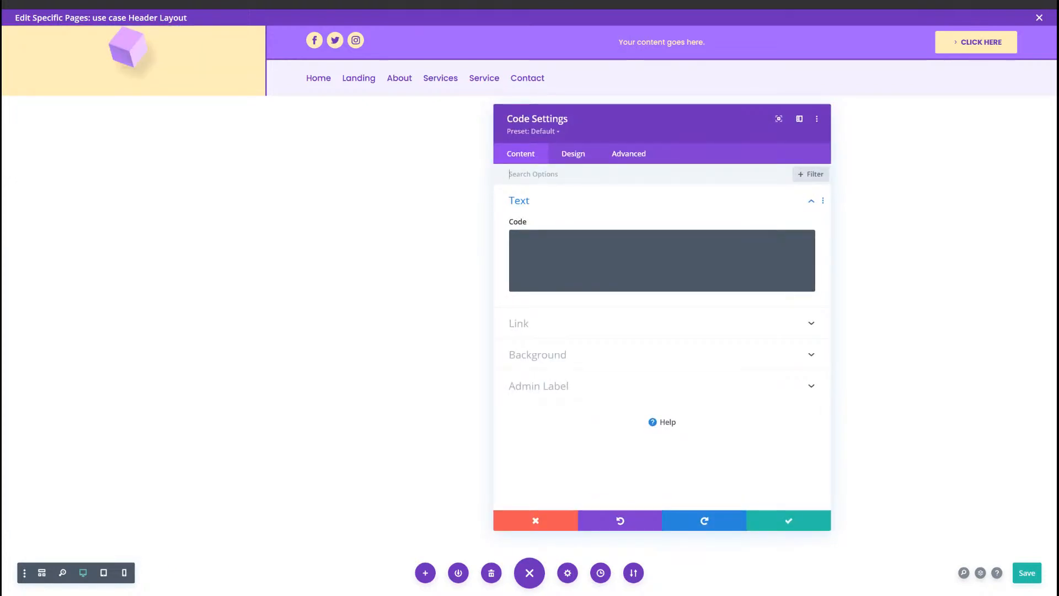
key("ctrl+s")
Enter a style block giving #header-first-column 10% width with centered flex content and #header-second-column 90% at min-width 980px, and hiding #header-first-column at max-width 980px.
left_click(652, 279)
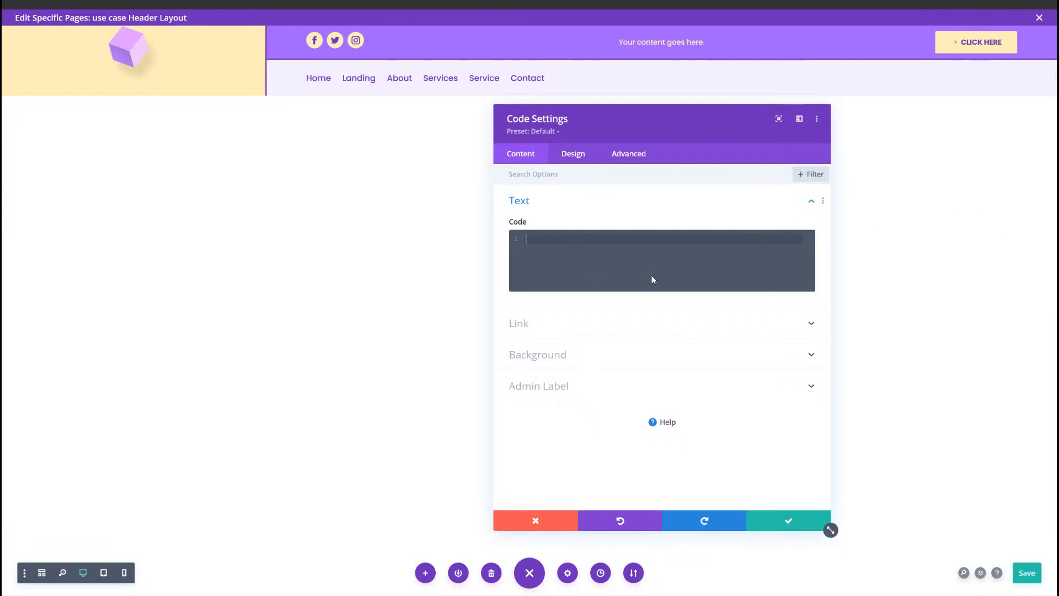
type("<style></style>")
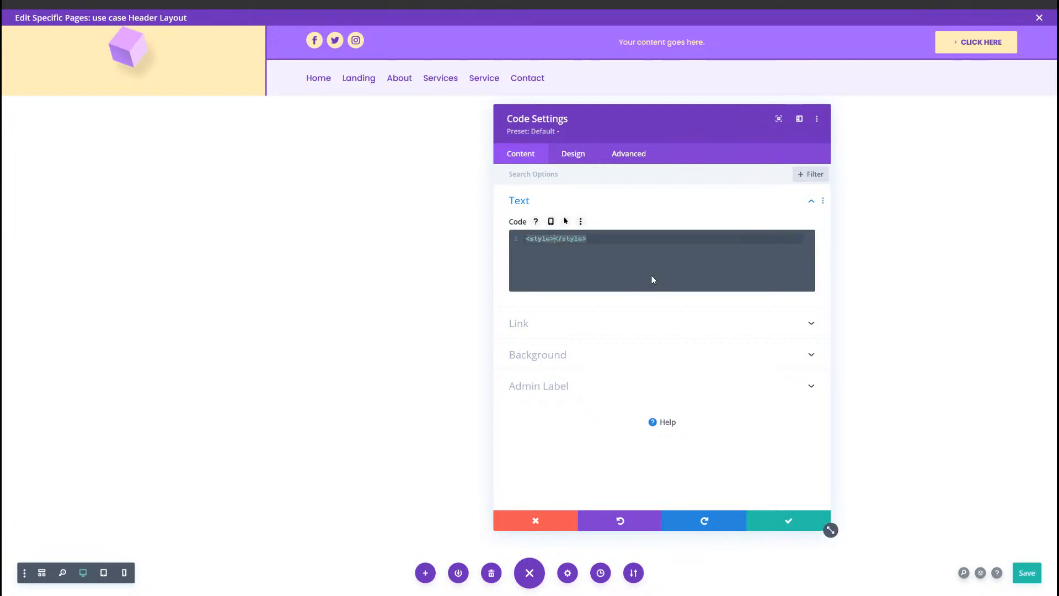
key("Return")
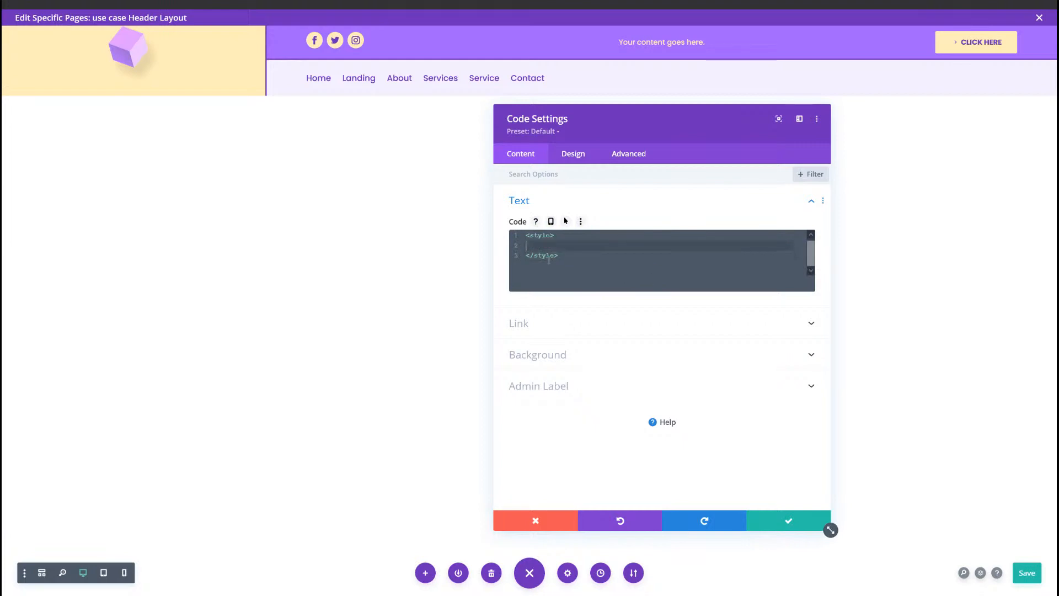
type("@media all and (min-width: 980px) { #header-first-column { width: 10% !important; display: flex; justify-content: center; align-items: center; }  #header-second-column { width: 90% !important; } }  @media all and (max-width: 980px) { #header-first-column { display: none; } }")
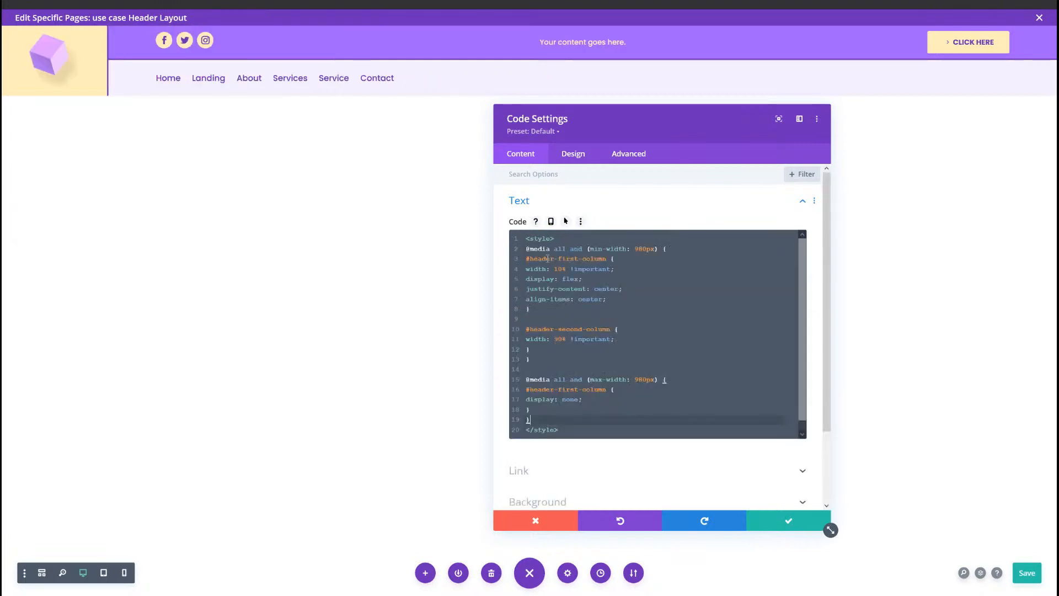
Examine the CSS rules for the column widths, logo centering and small-screen hiding against the header preview.
left_click_drag(578, 131, 480, 116)
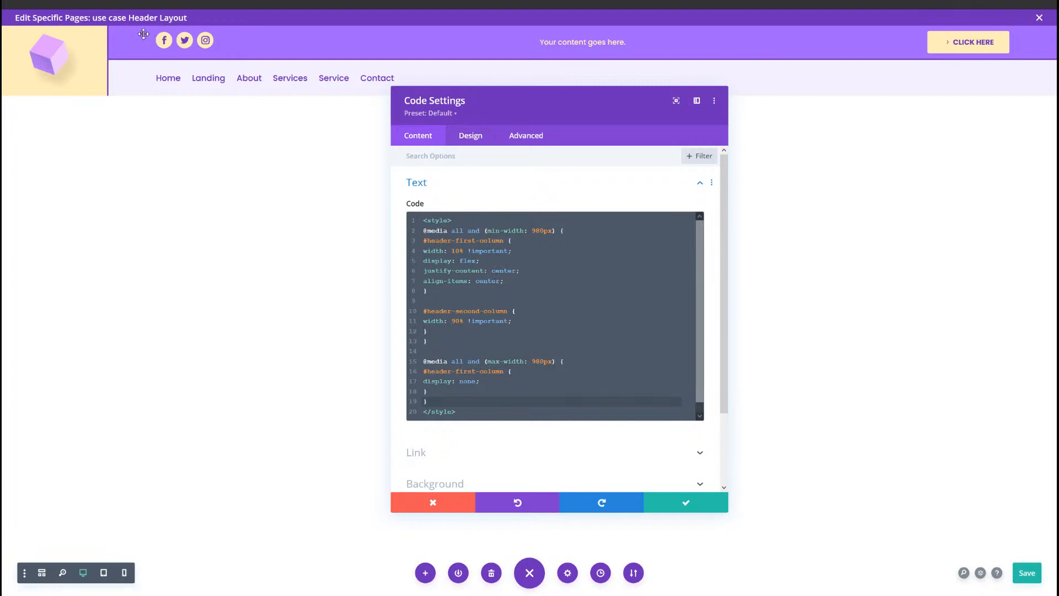
left_click_drag(466, 250, 452, 250)
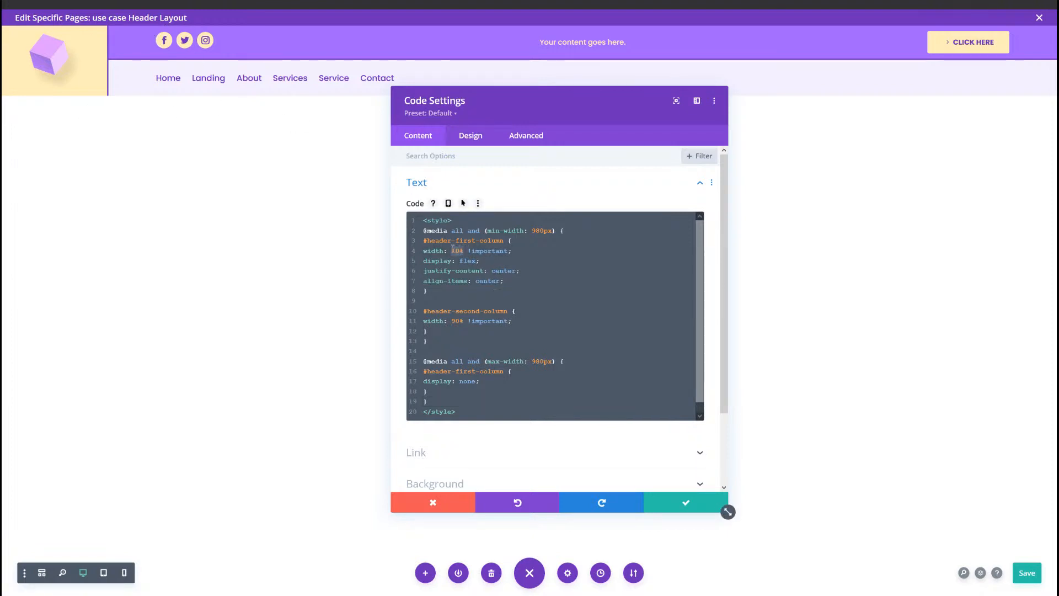
left_click_drag(517, 287, 436, 265)
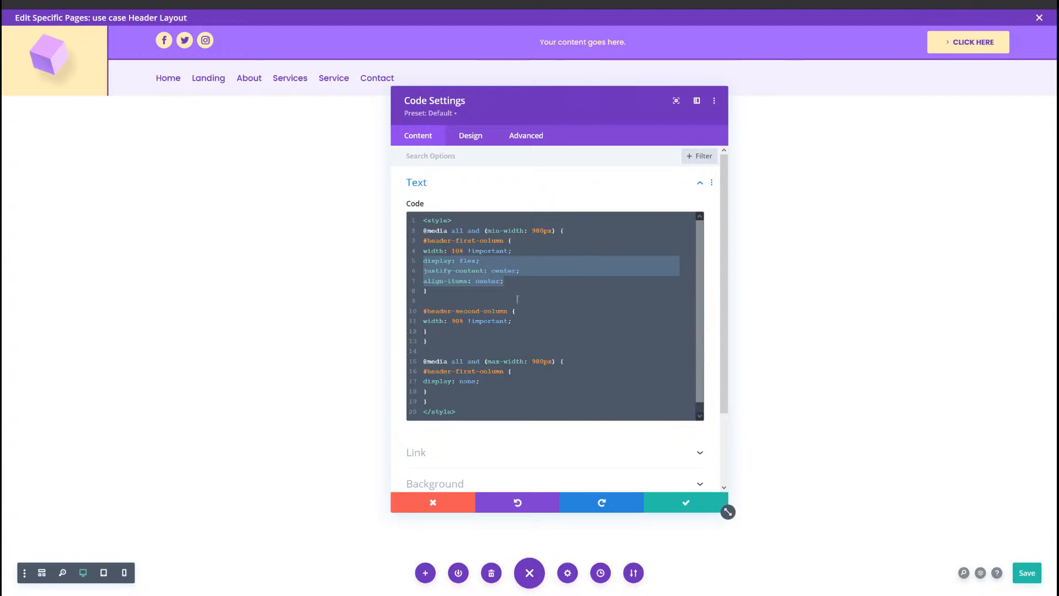
left_click(500, 280)
scroll(476, 334, "down", 1)
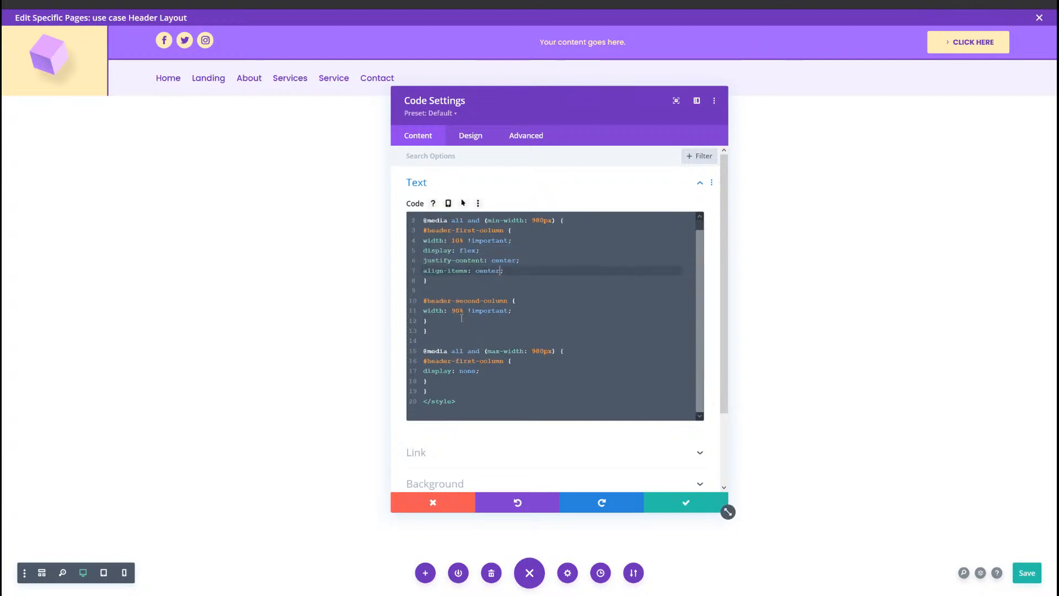
left_click_drag(451, 321, 425, 312)
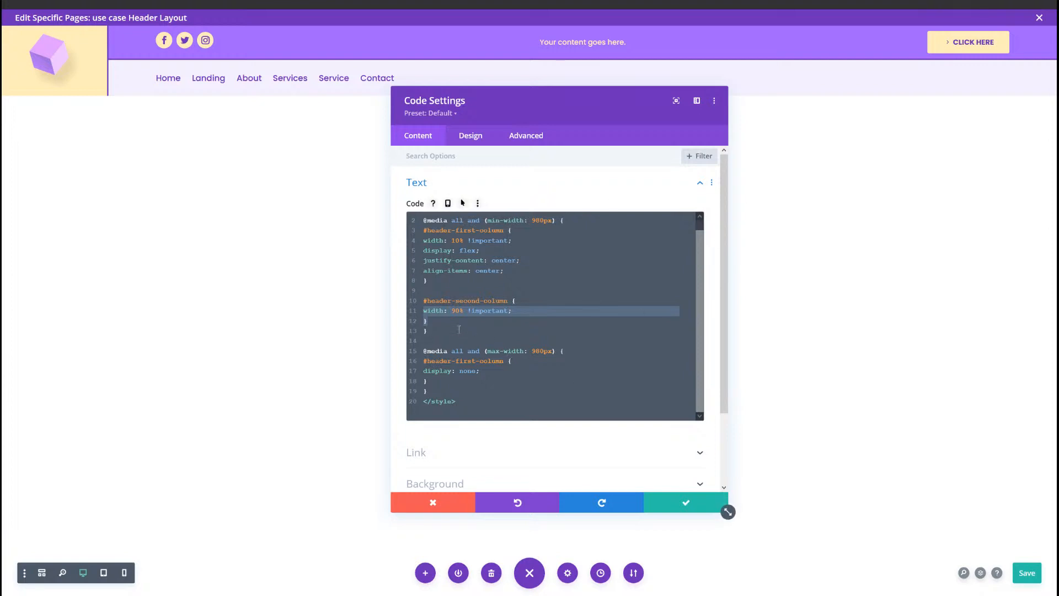
left_click(459, 331)
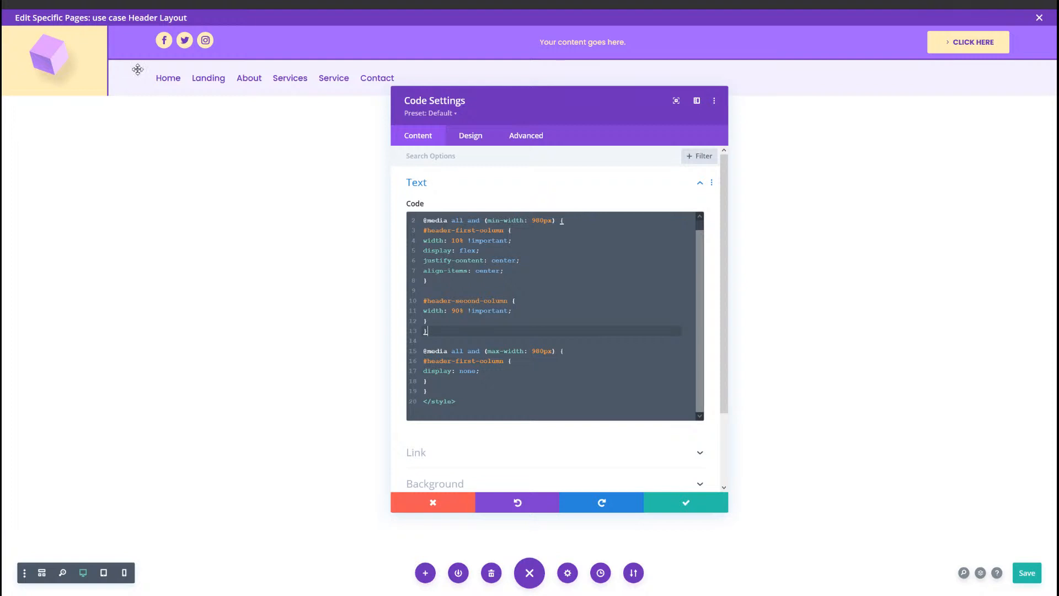
left_click(450, 382)
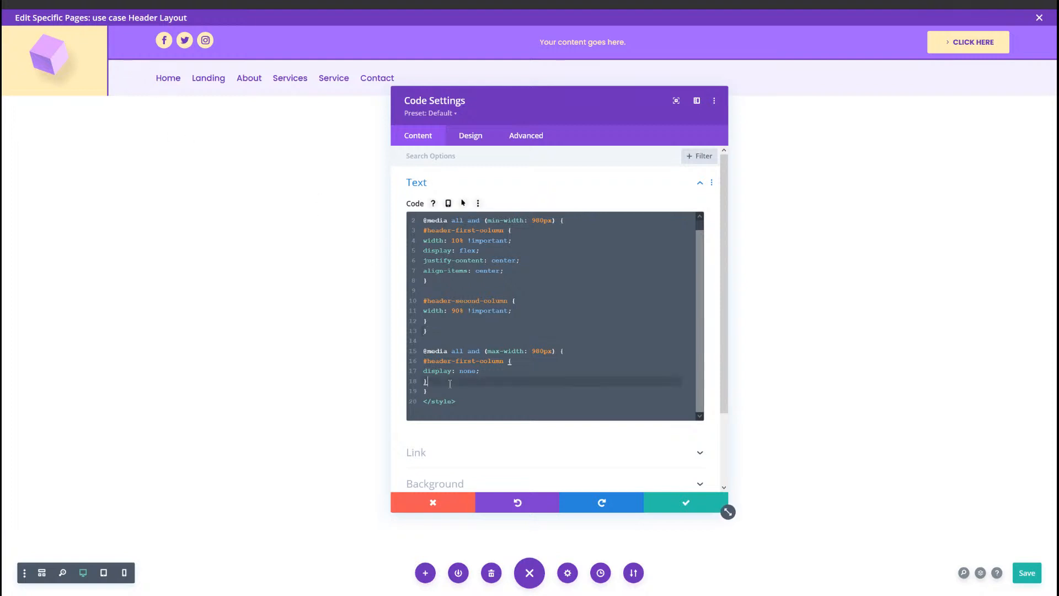
left_click_drag(426, 382, 419, 368)
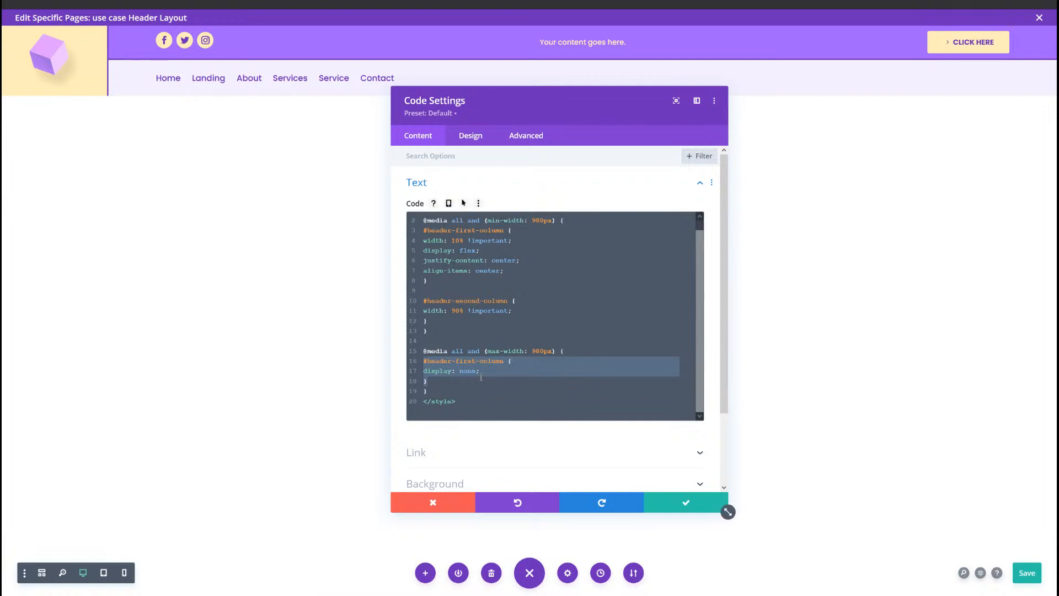
left_click_drag(428, 391, 419, 354)
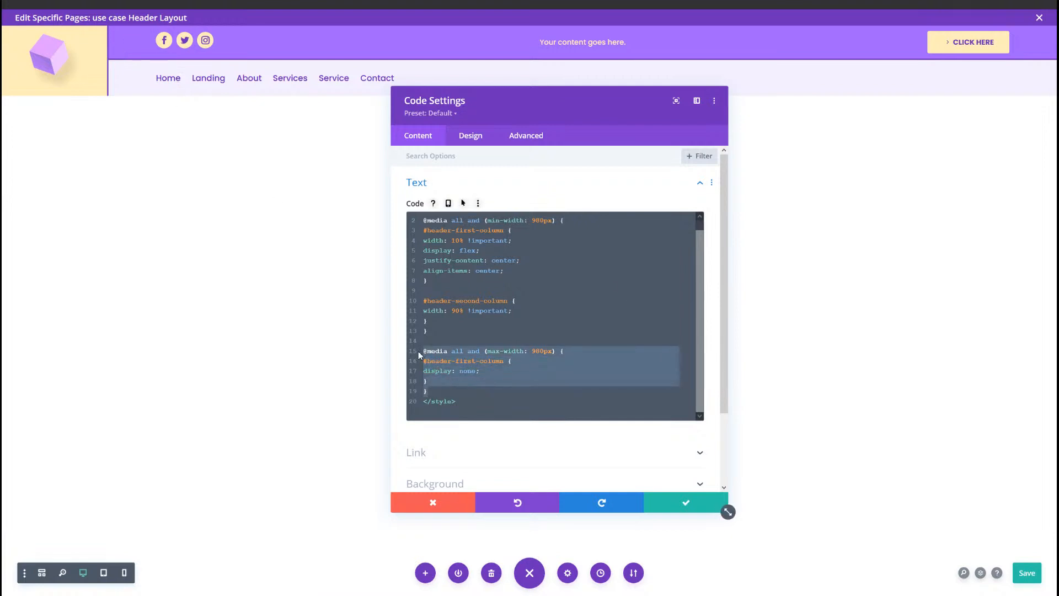
left_click(436, 370)
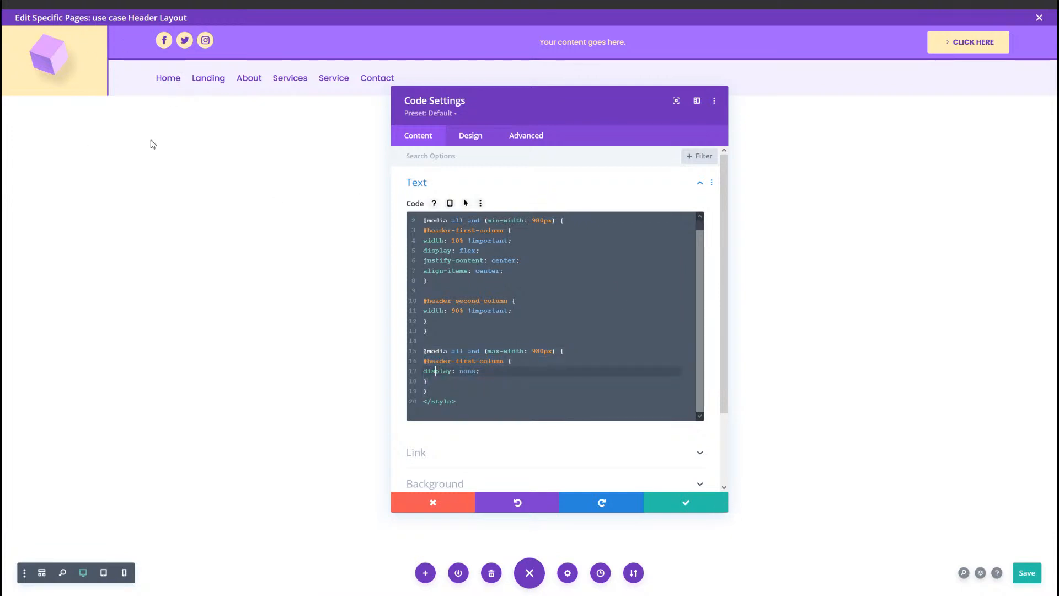
Accept the code settings, save and exit the header layout, and save the Theme Builder changes.
left_click_drag(556, 351, 553, 352)
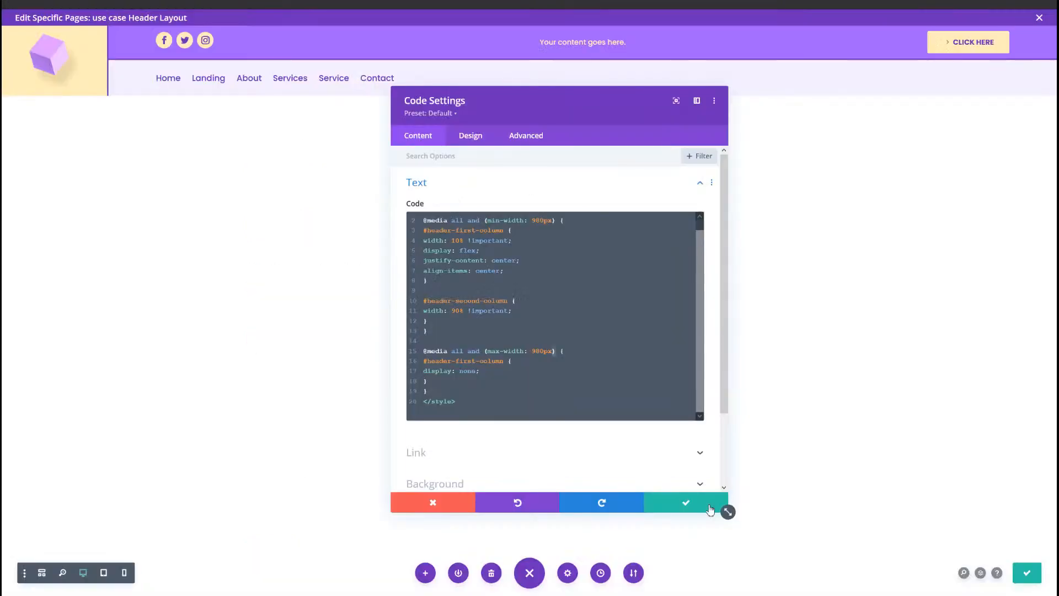
left_click(715, 509)
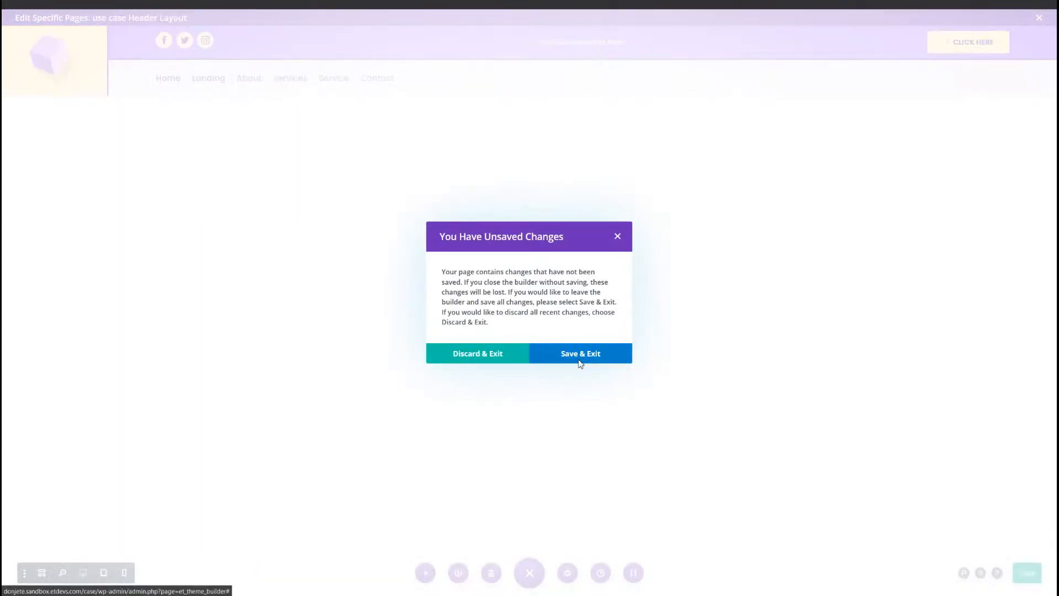
left_click(577, 359)
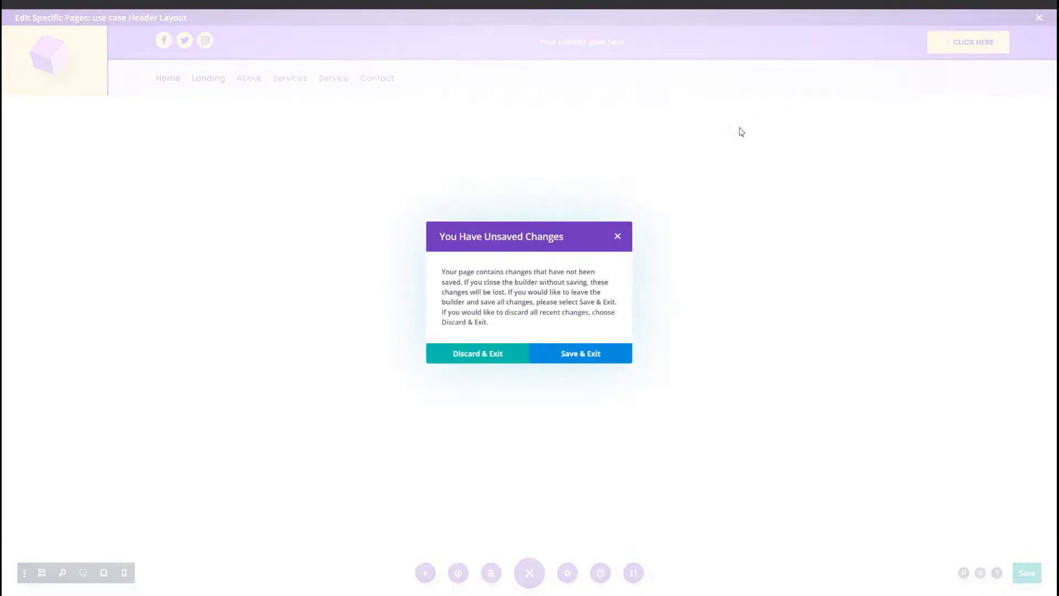
left_click(574, 356)
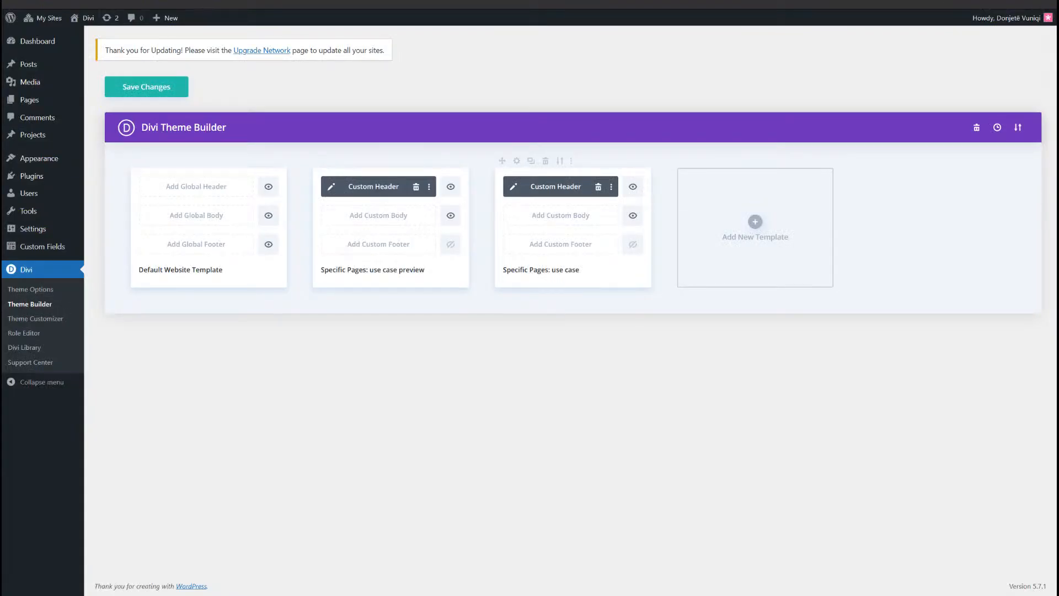
left_click(147, 86)
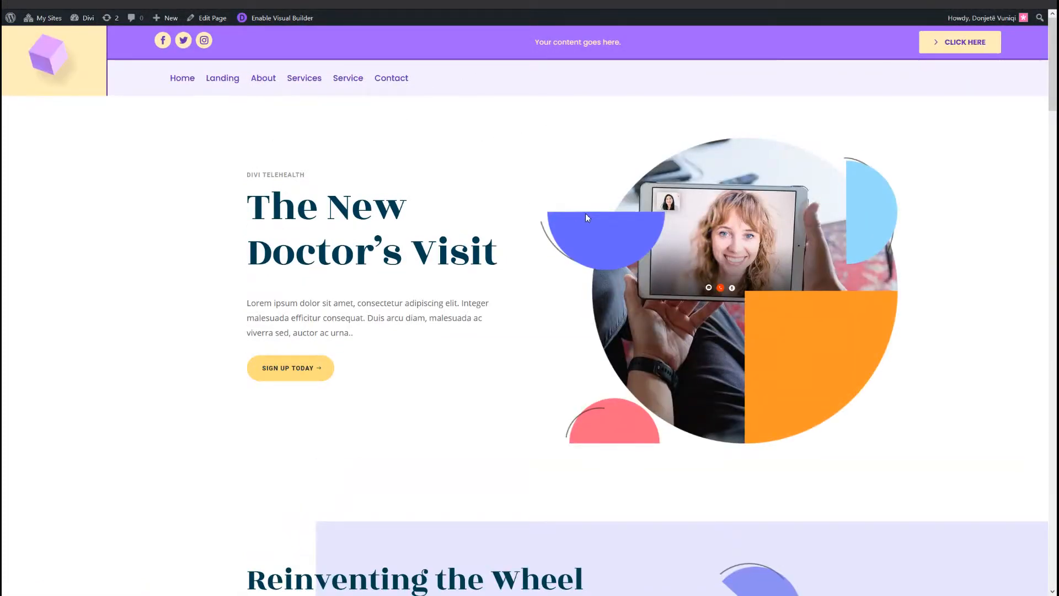
Examine the finished header on the live use case page while moving through its content.
scroll(420, 176, "down", 1)
scroll(420, 172, "down", 3)
scroll(160, 95, "up", 3)
scroll(513, 88, "down", 8)
scroll(508, 138, "up", 8)
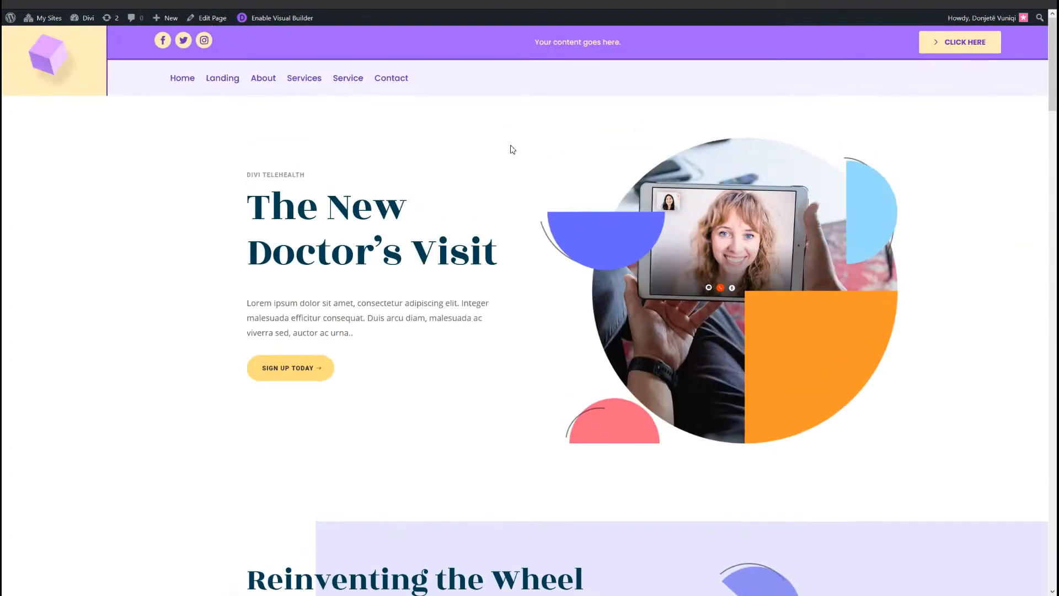